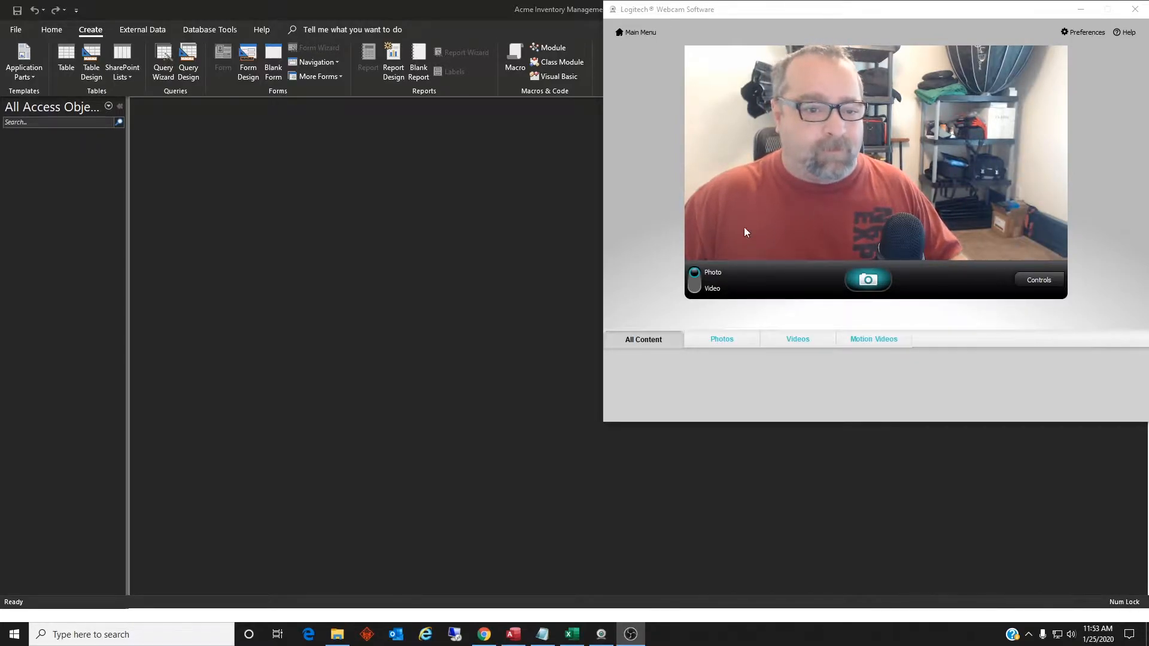
- Switch to Access, look over the options for the current database, and close them without changing anything
click(498, 229)
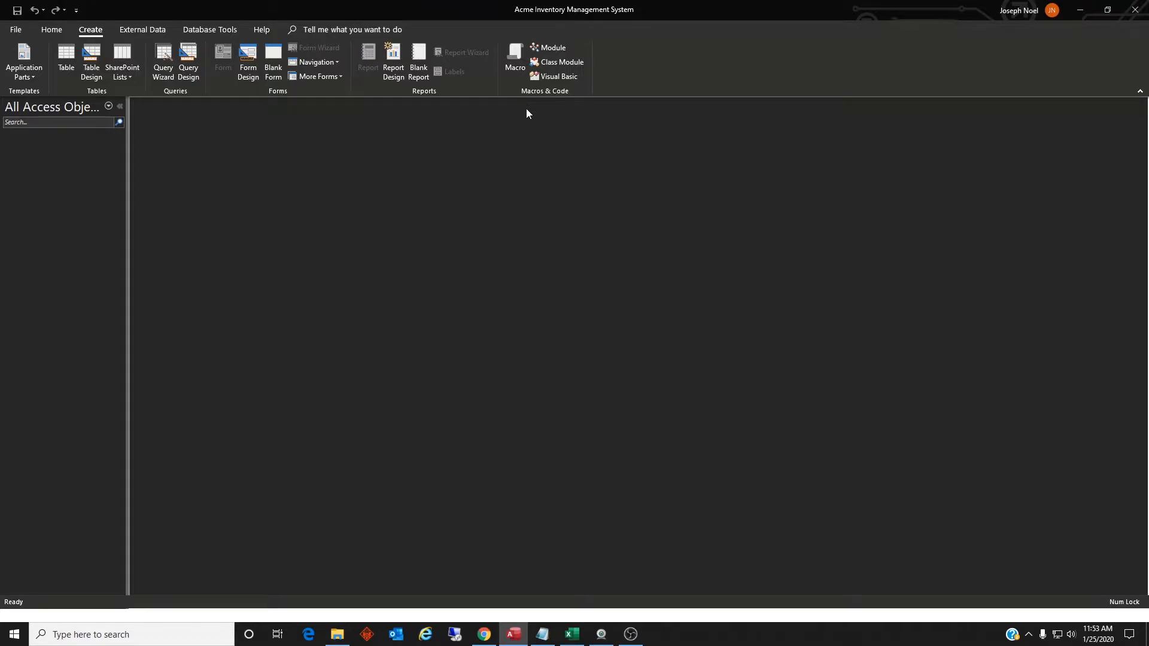
click(14, 31)
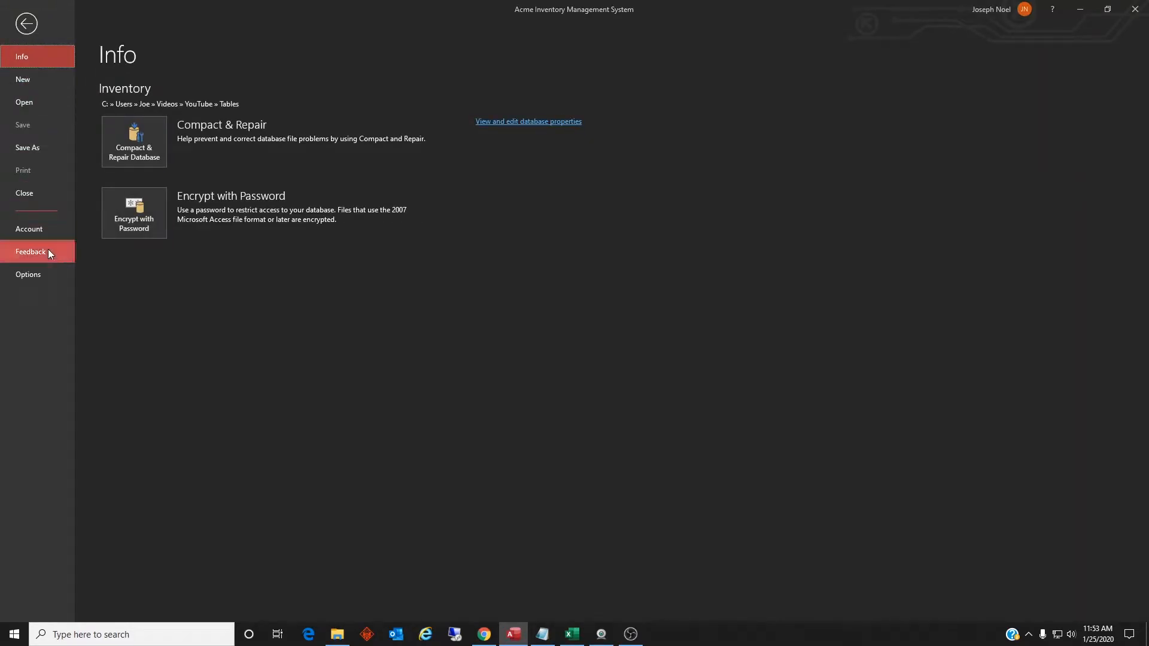
click(44, 270)
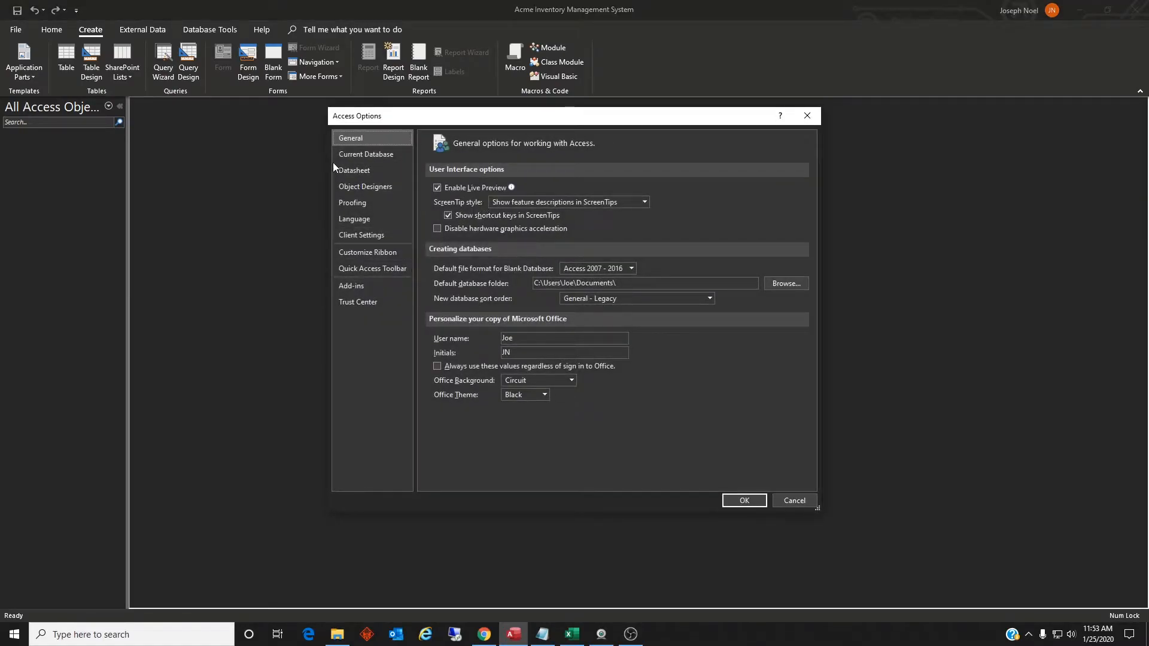
click(357, 157)
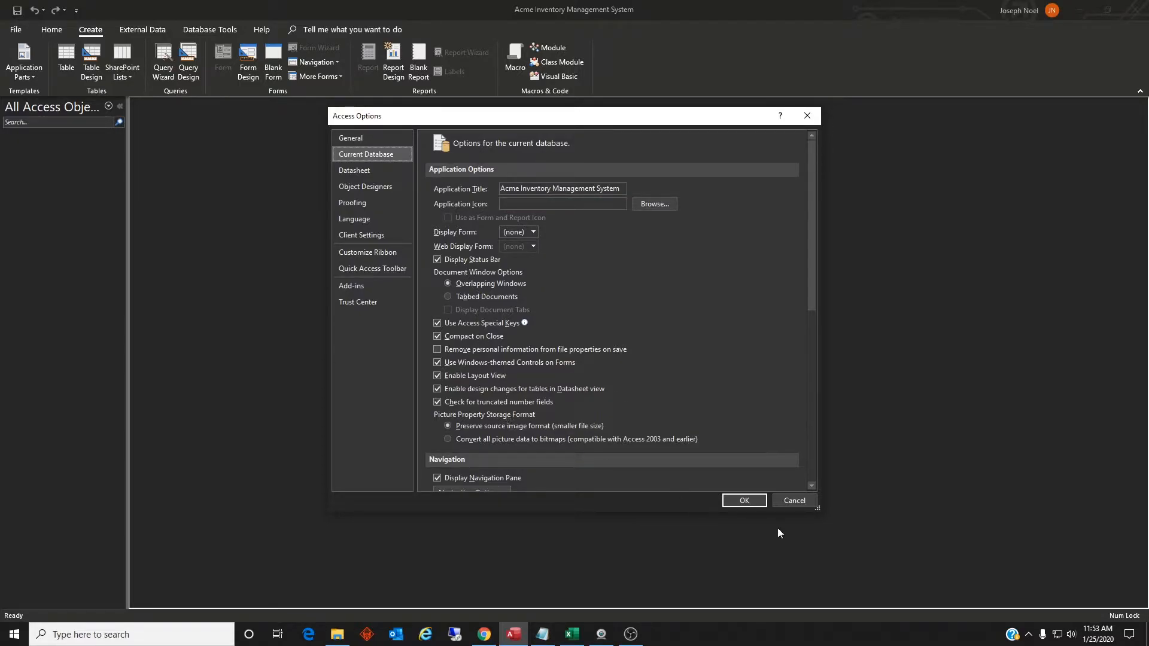
click(796, 501)
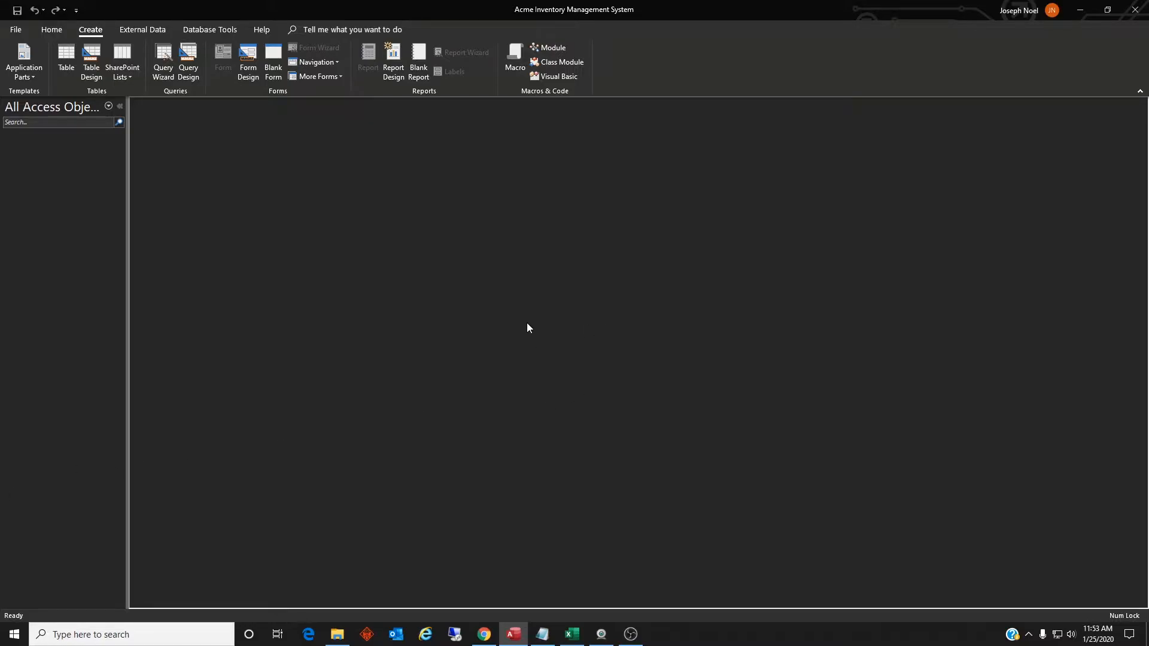
- Create a new table in design view with an AutoNumber field named ItemID as its primary key
click(91, 60)
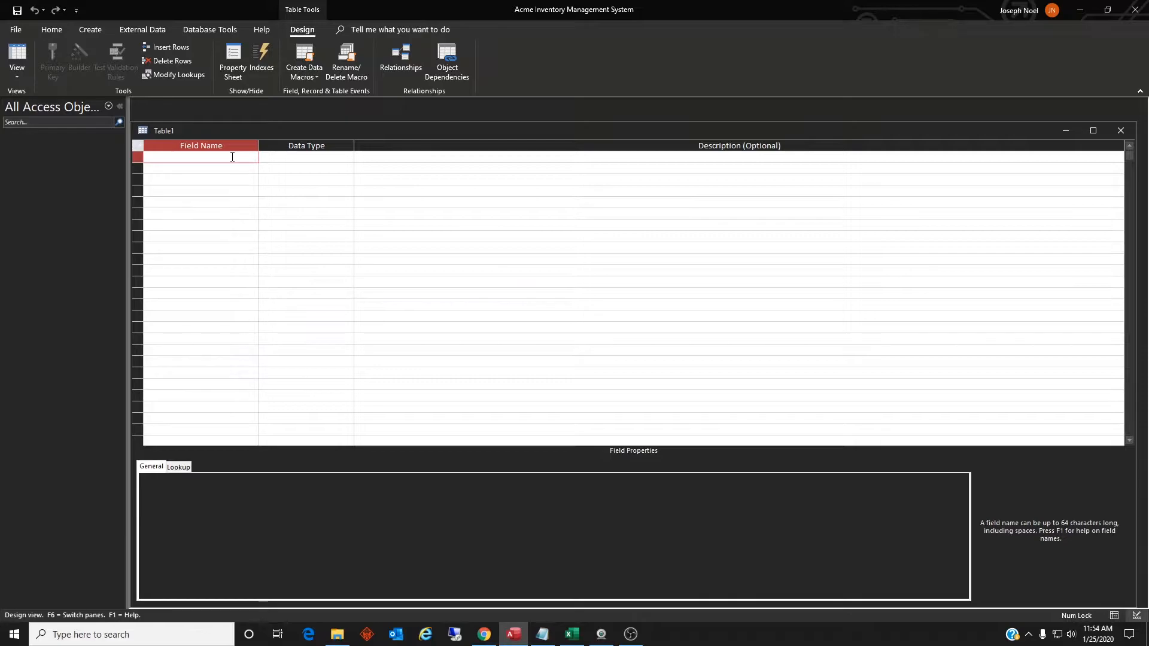
text(ItemID)
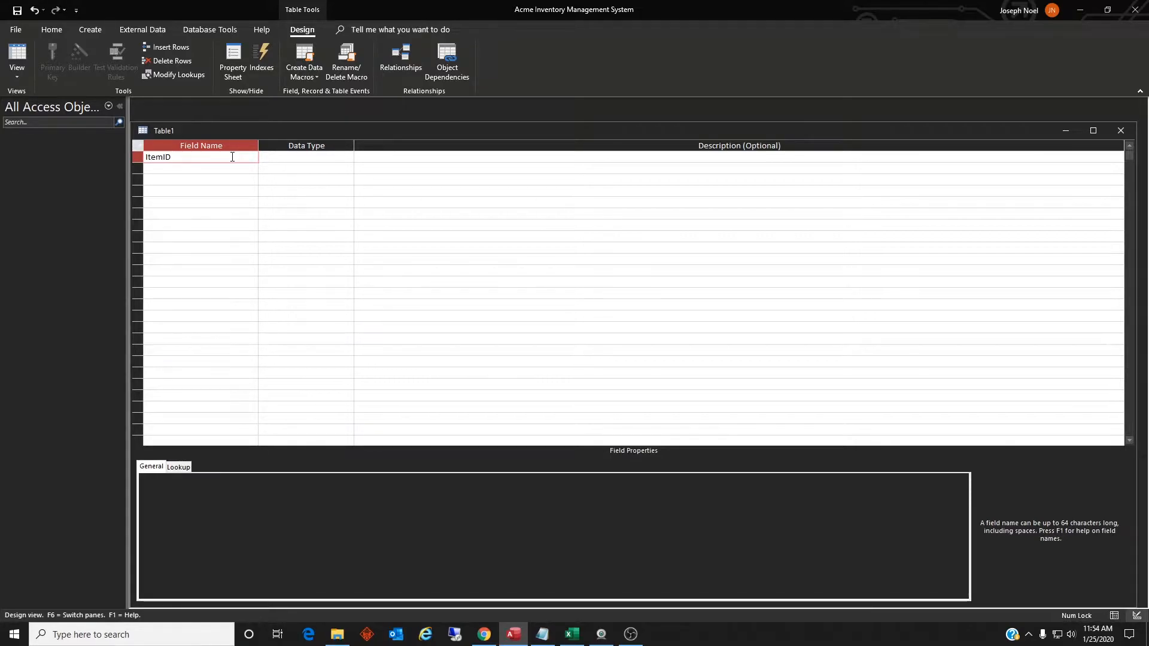
key(Tab)
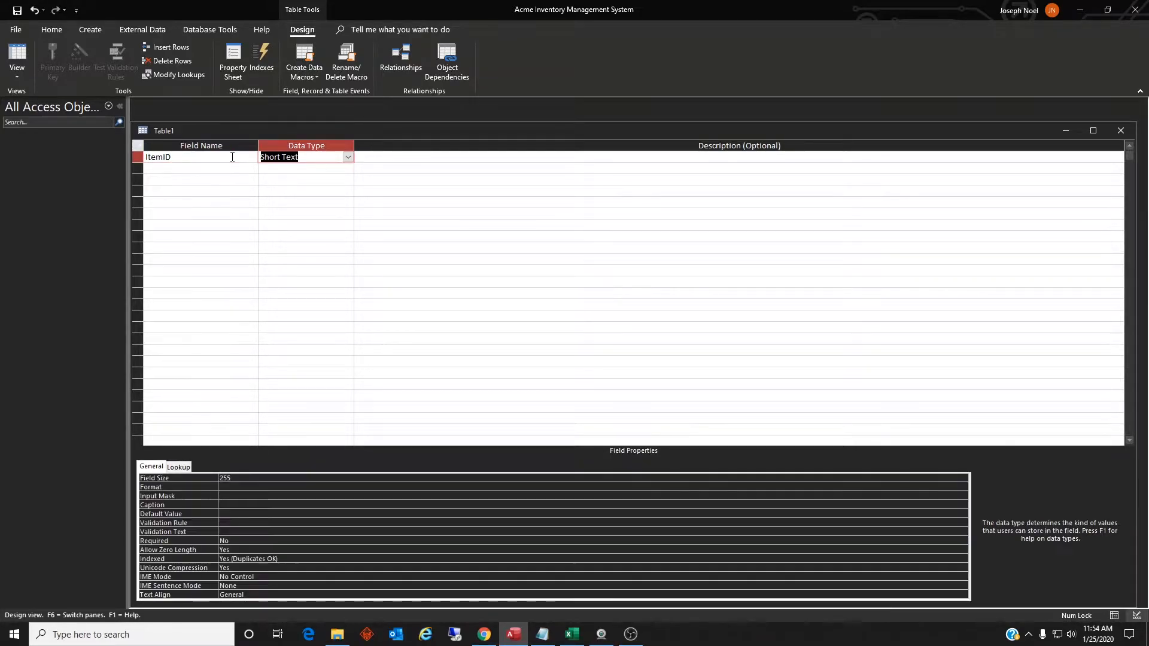
text(a)
key(Down)
key(Up)
key(shift+Tab)
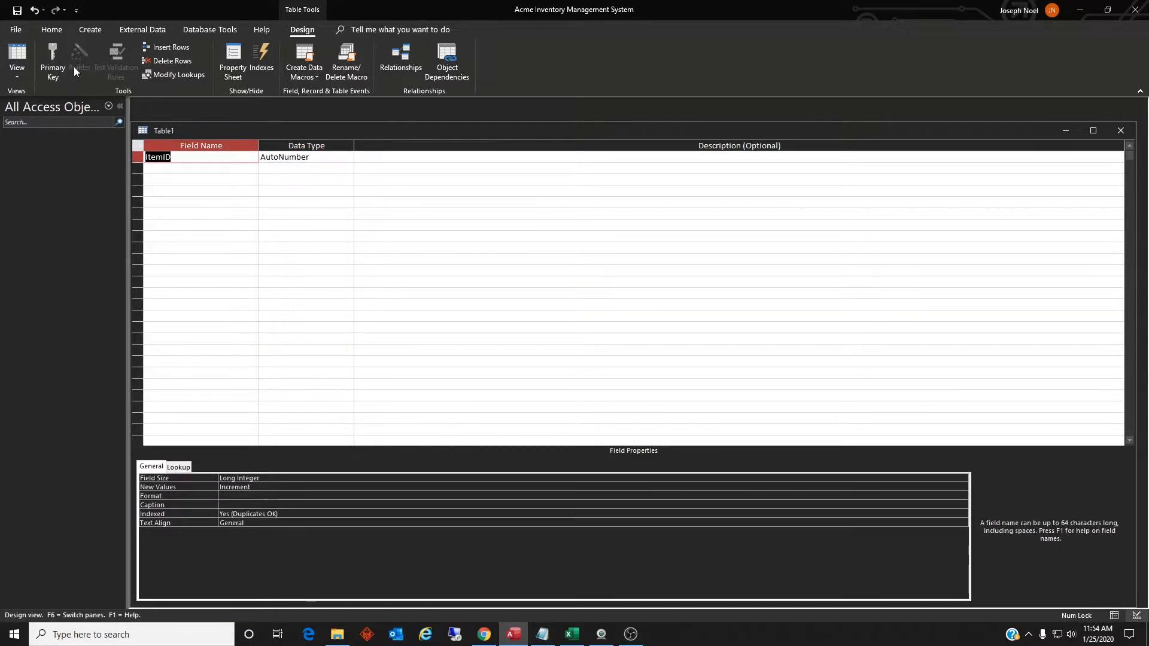
click(54, 60)
- Add a Short Text field named ItemName below ItemID
click(209, 170)
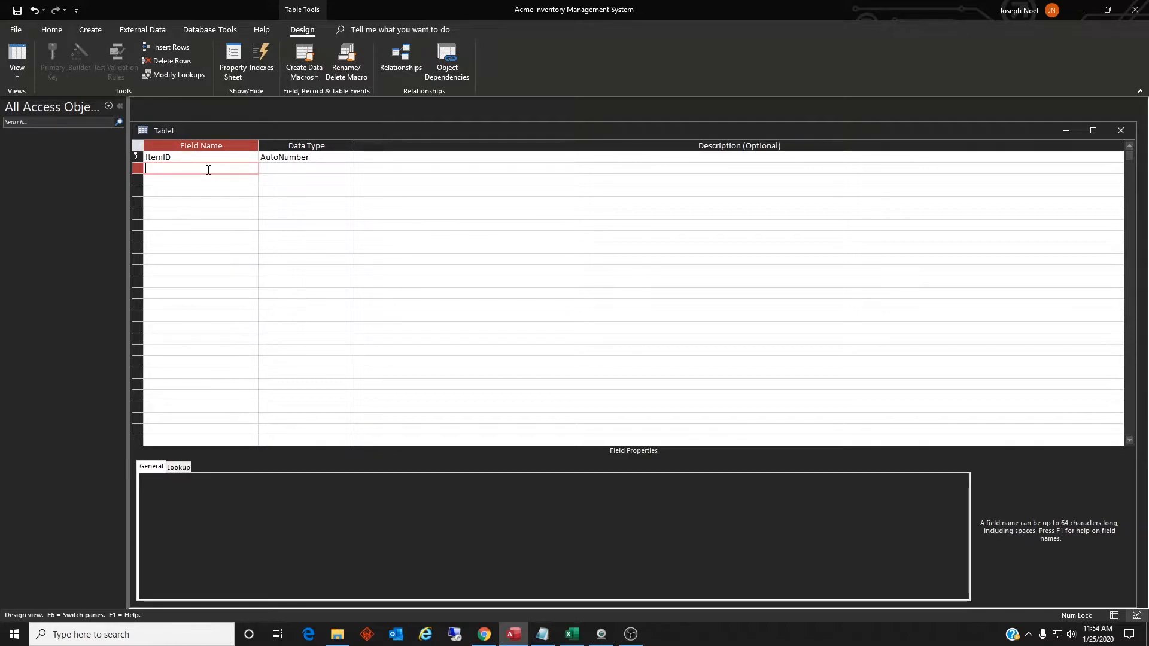
text(Item)
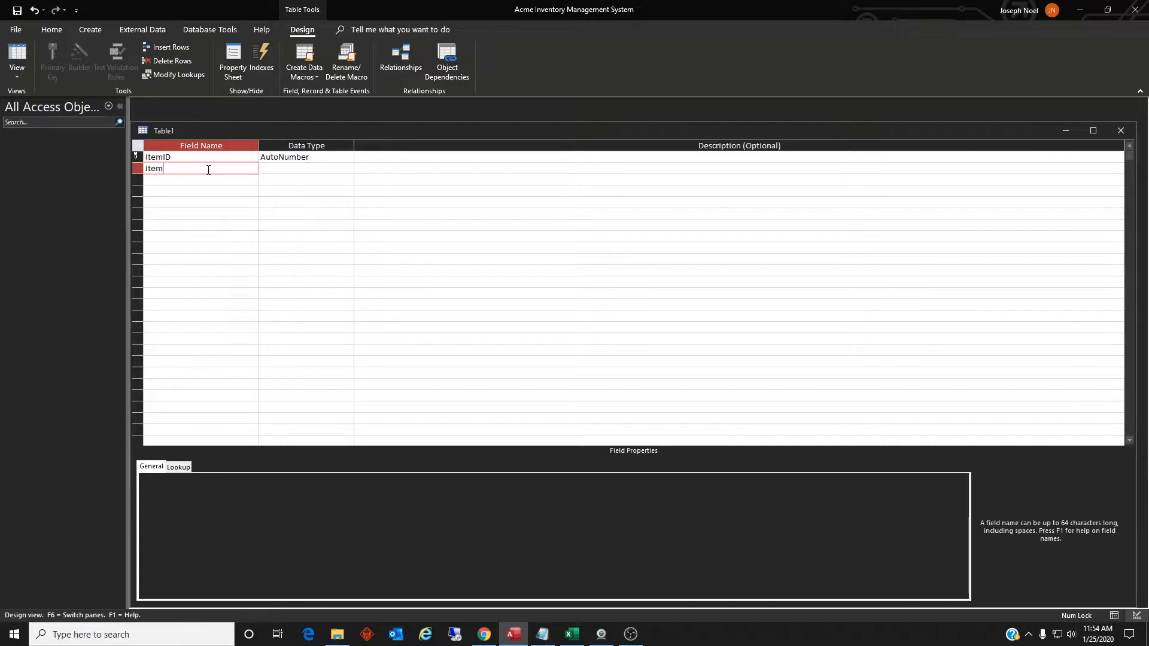
text(Name)
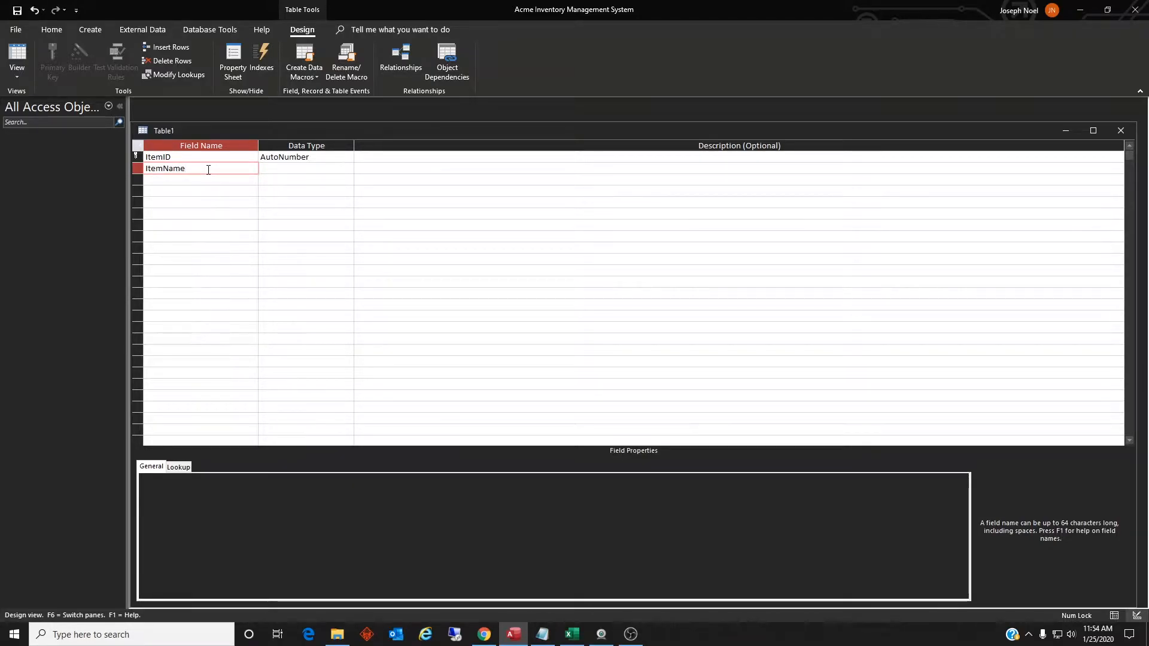
key(Tab)
key(Down)
key(shift+Tab)
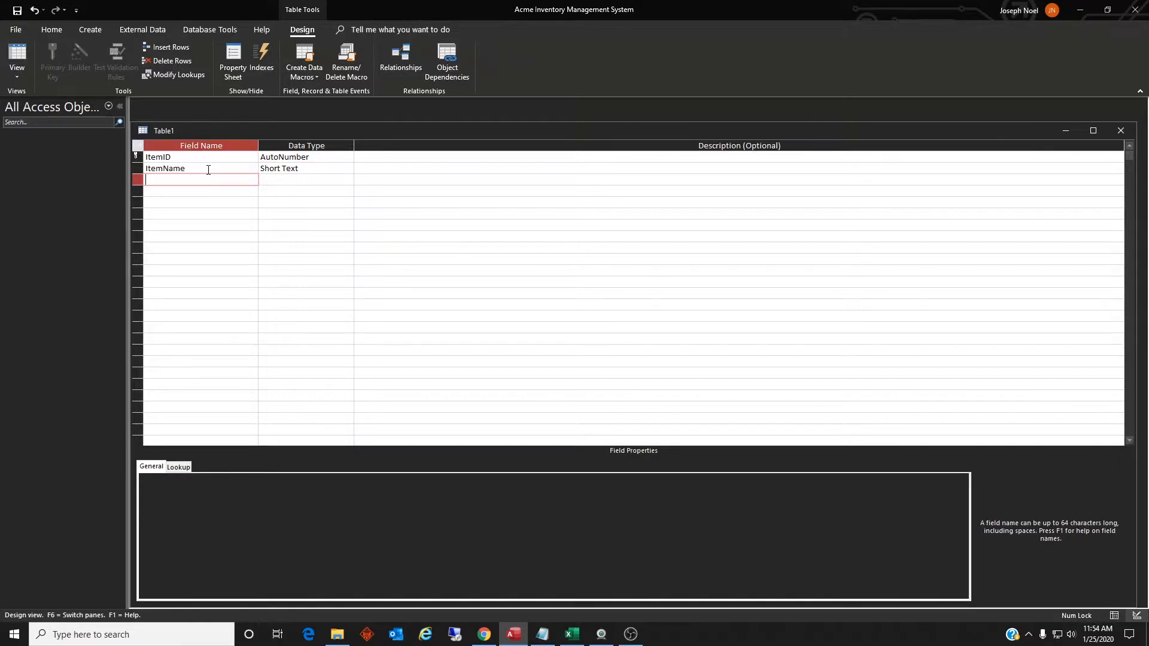
- Set the ItemName field's size to 100 and its caption to "Item Name"
click(209, 169)
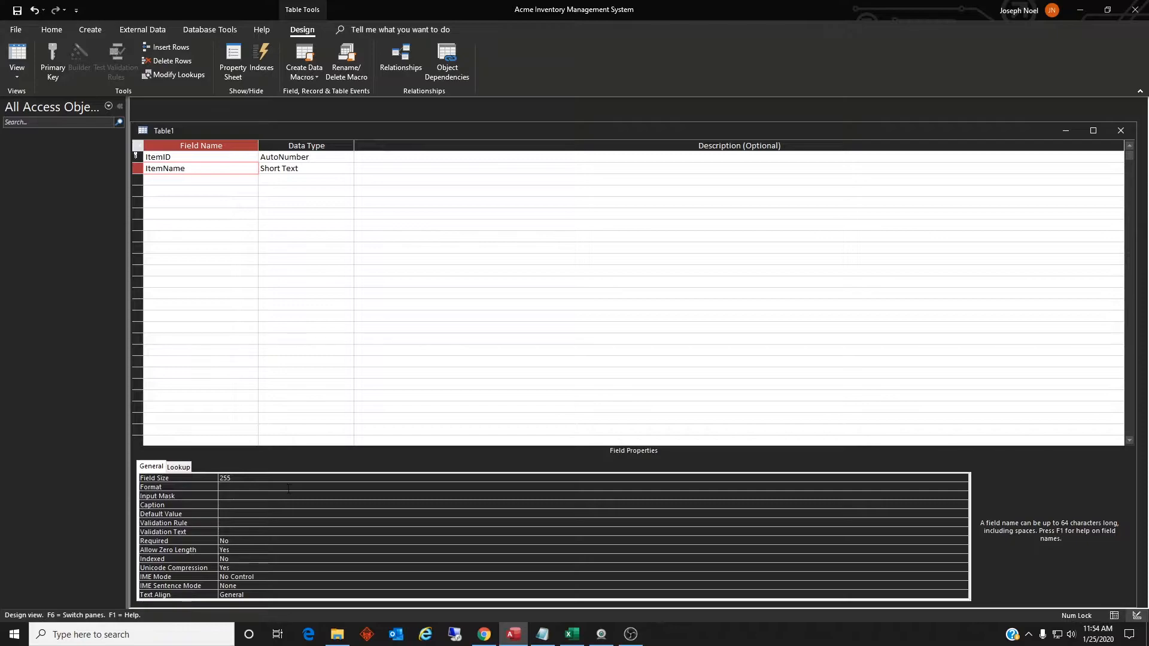
click(206, 479)
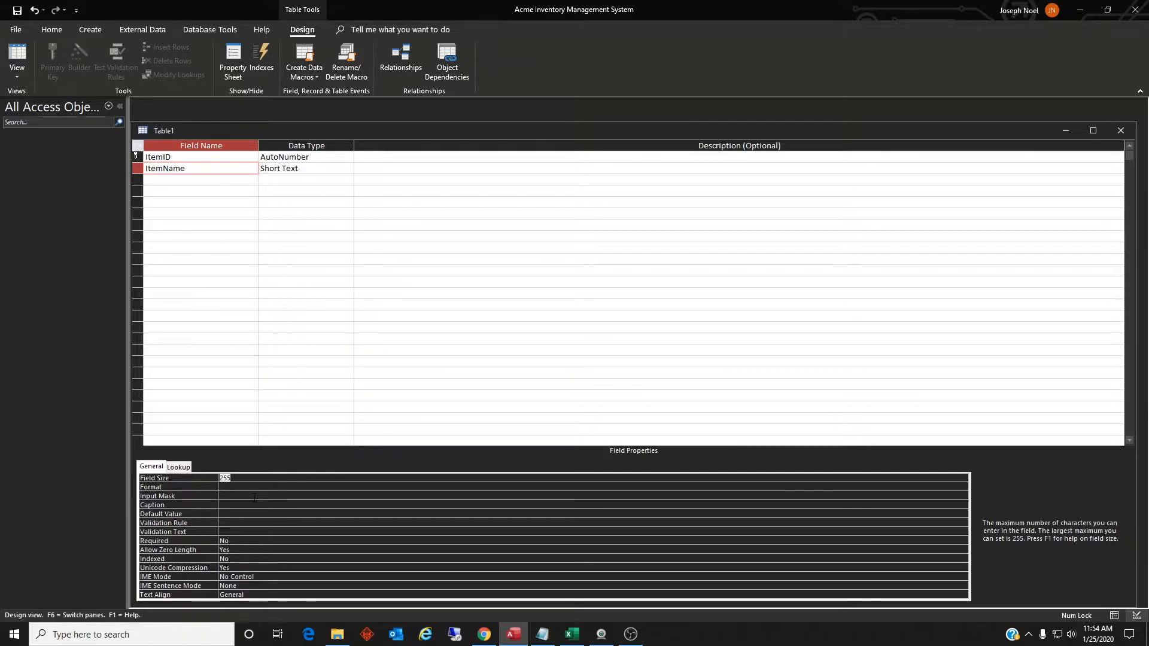
text(100)
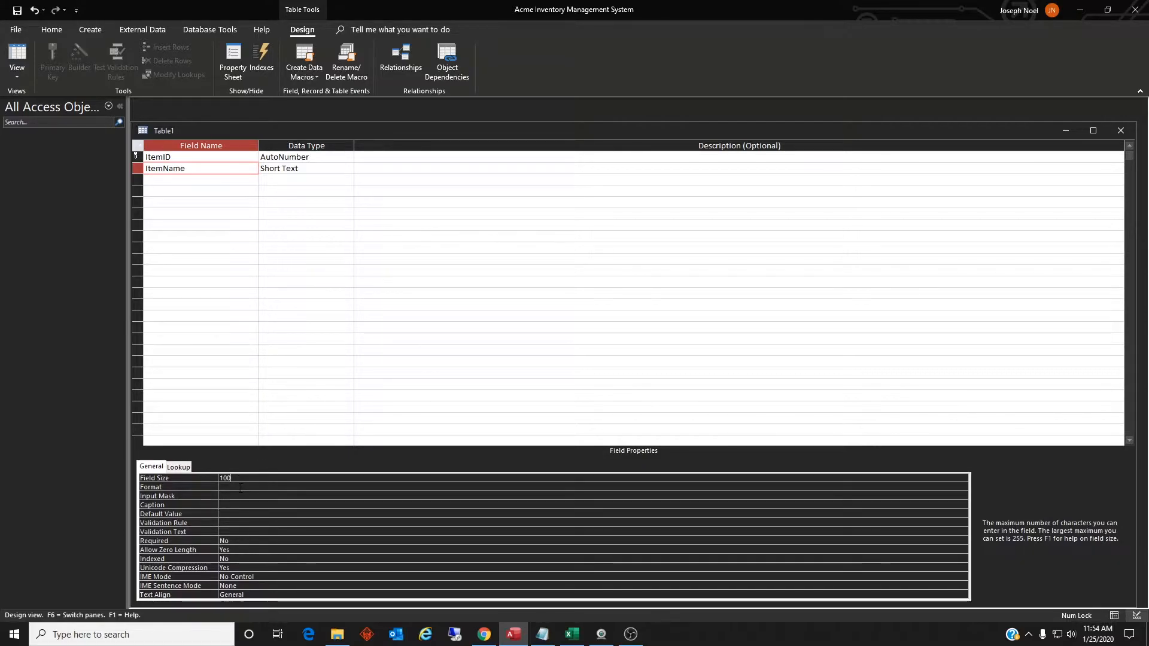
click(234, 503)
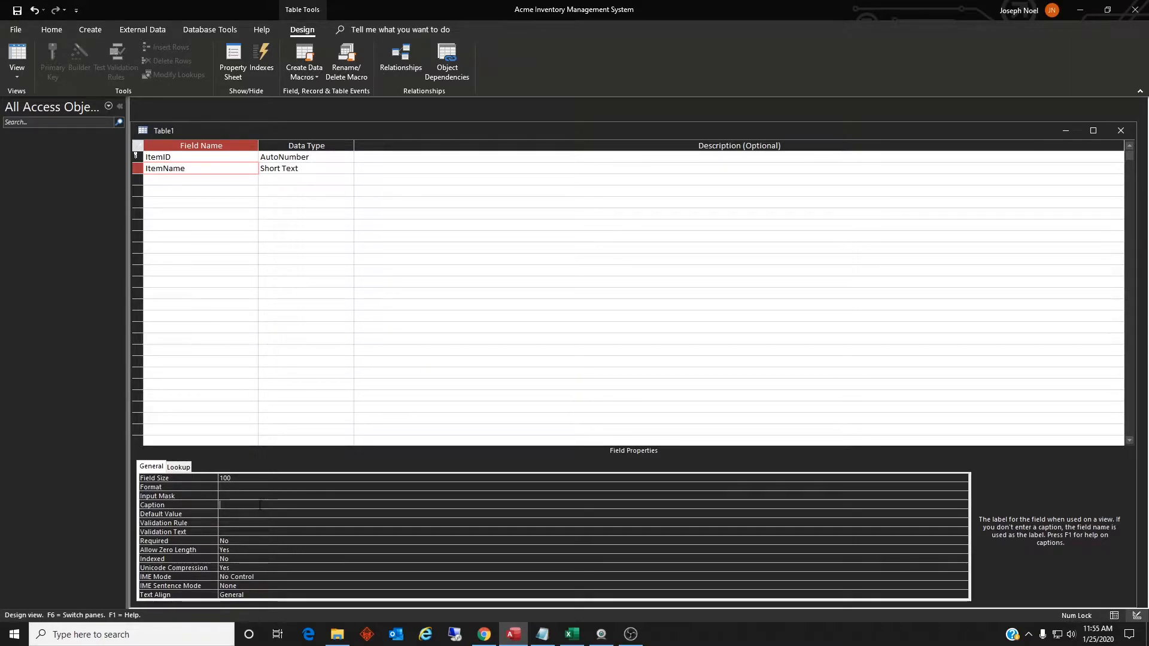
text(Item Name)
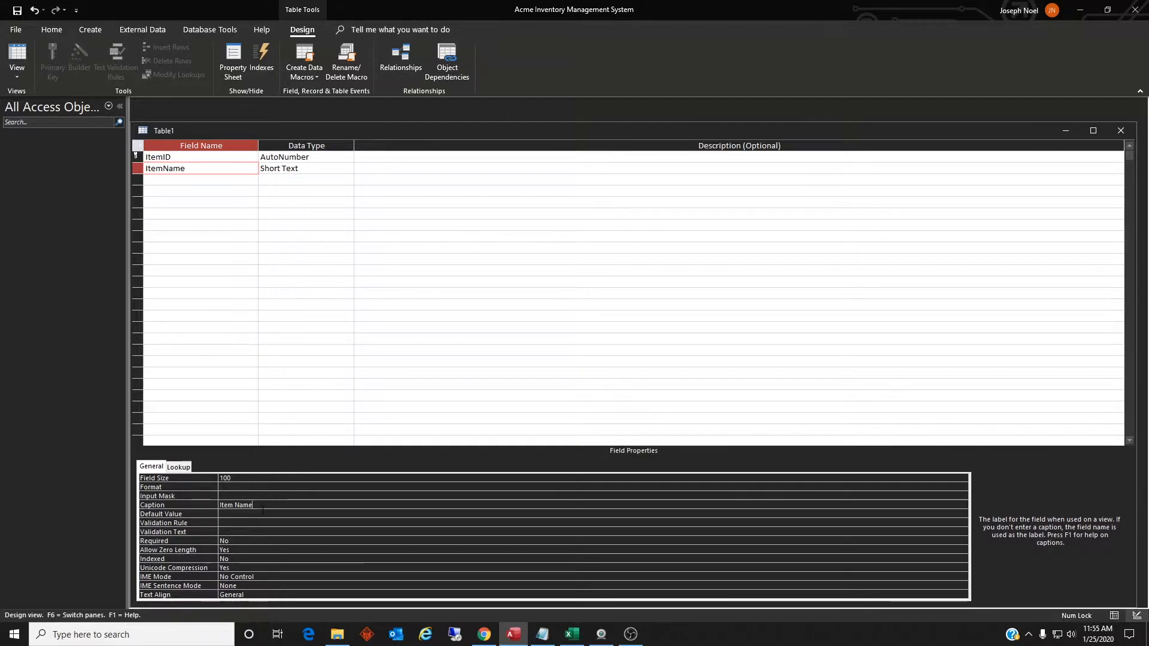
key(Return)
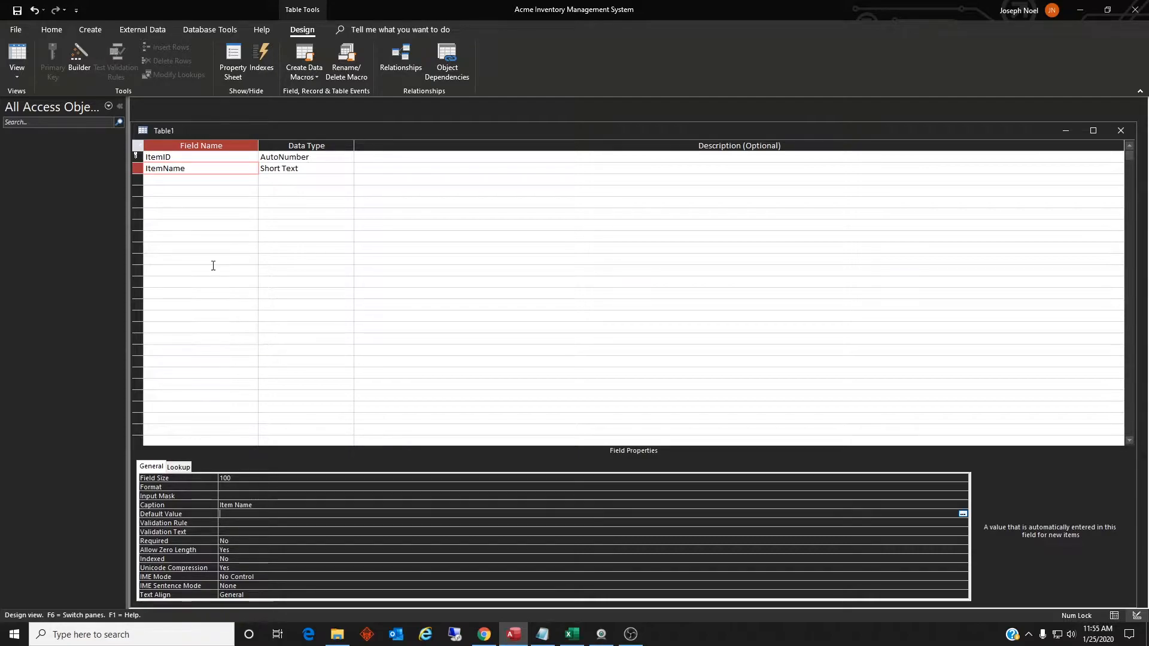
- Add a Short Text field named ItemNumber with a field size of 8 and the caption "Item #"
click(207, 183)
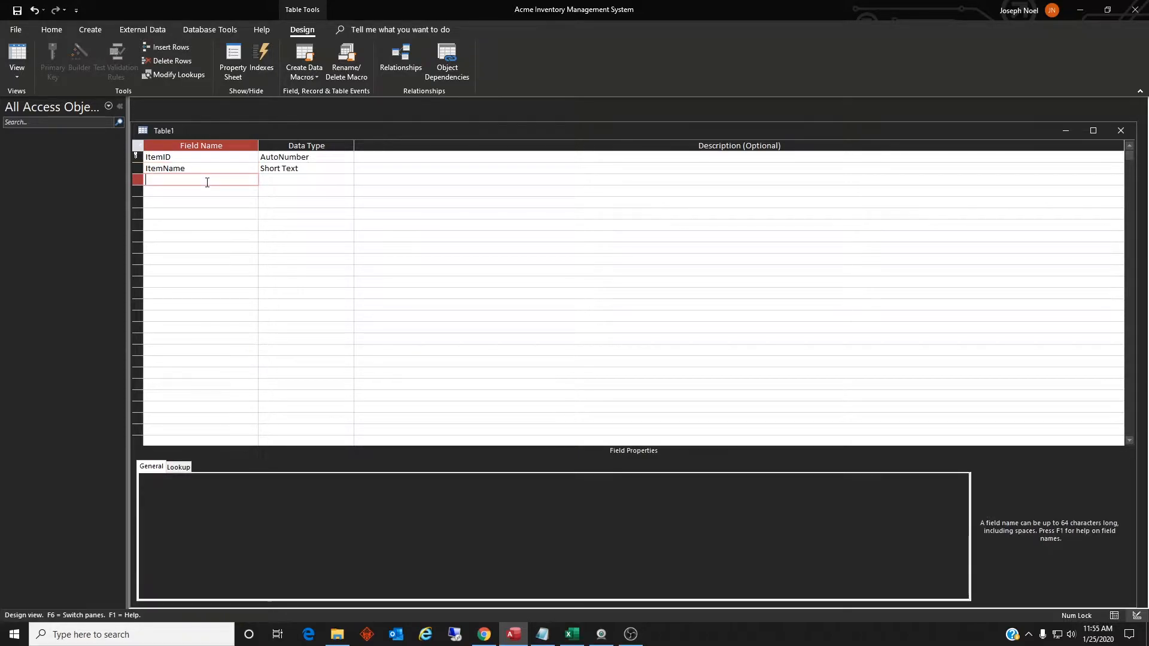
text(ItemNumber)
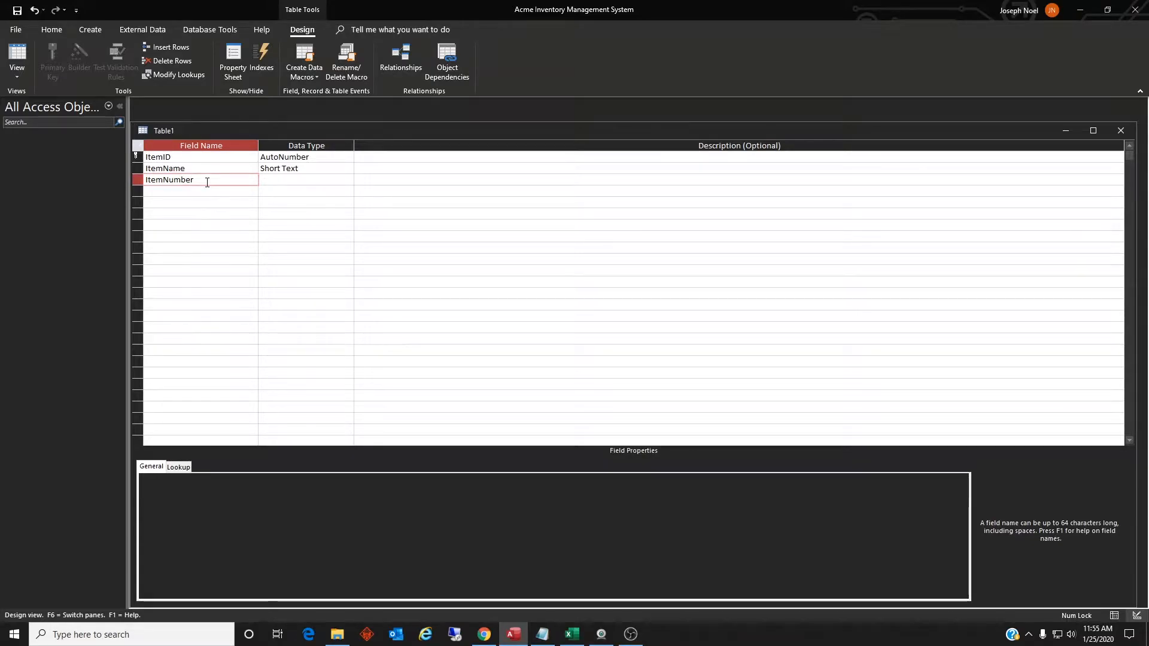
key(Tab)
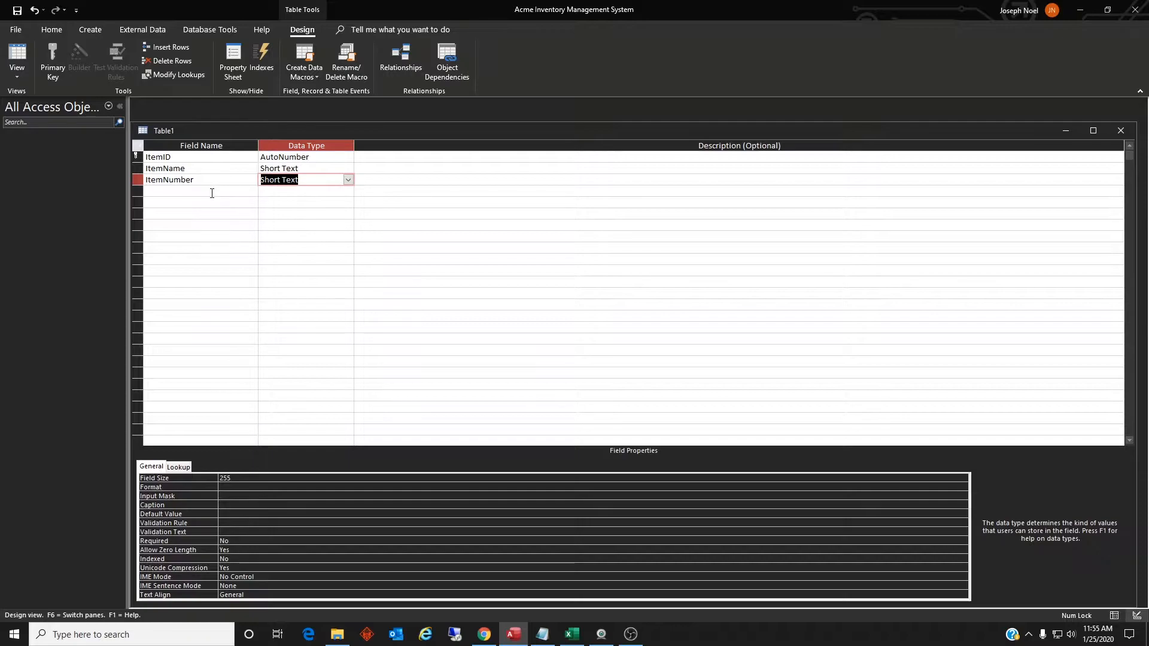
click(195, 476)
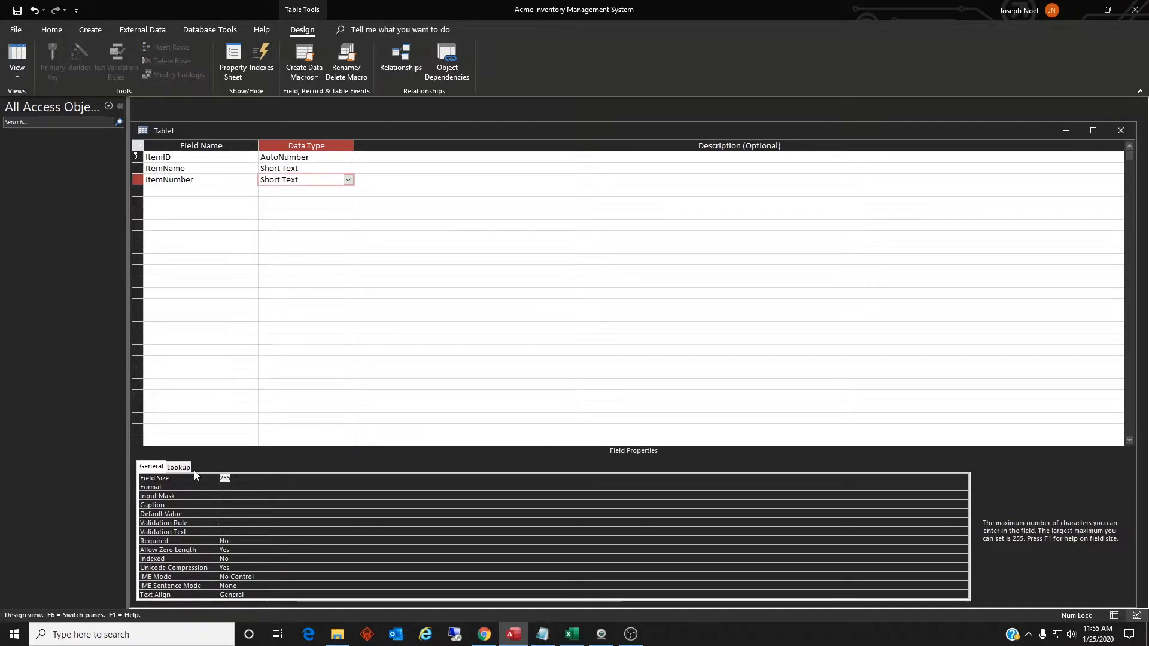
text(8)
click(246, 486)
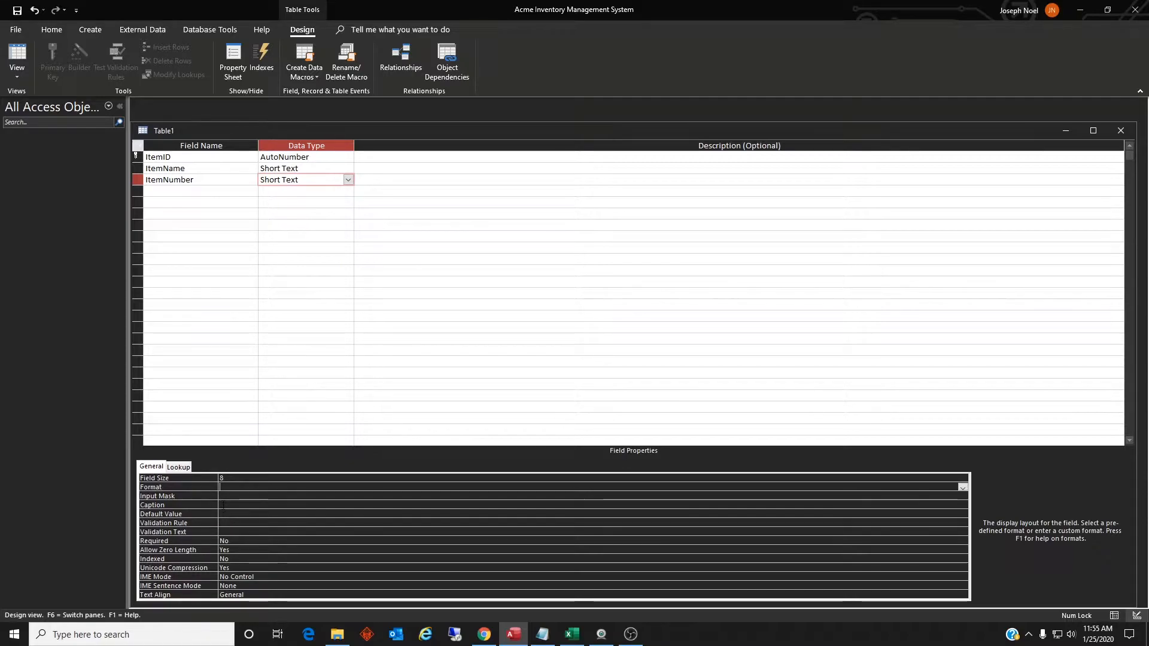
click(223, 506)
text(Item )
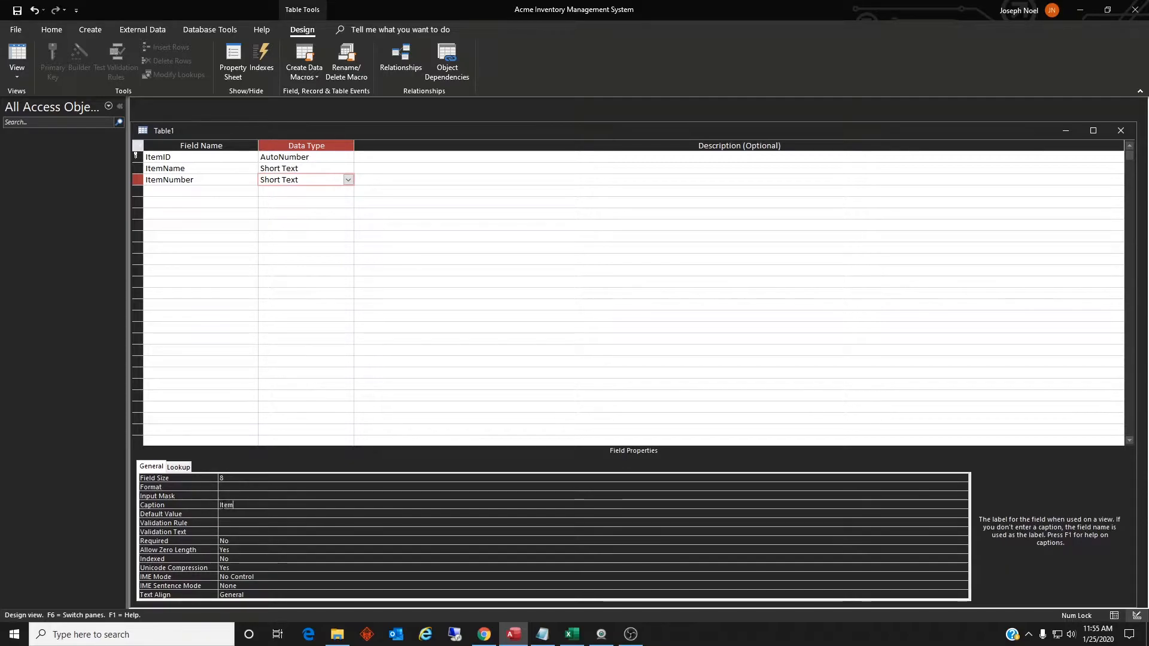
text(#)
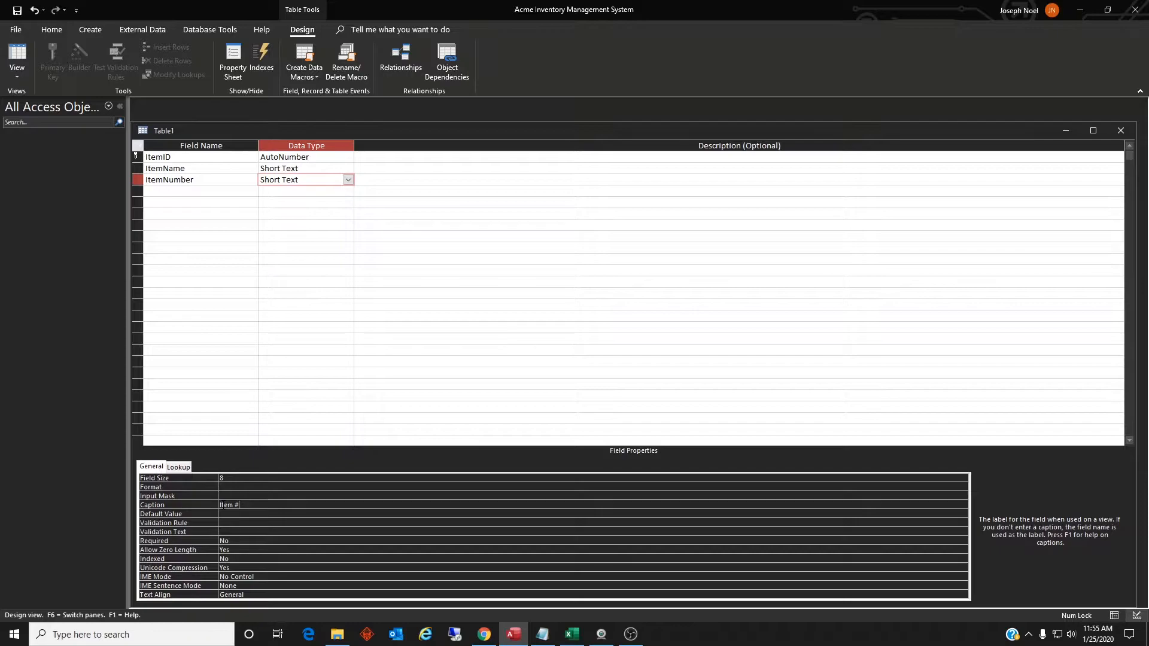
- Add a field named ItemCost below ItemNumber with the Currency data type
click(189, 192)
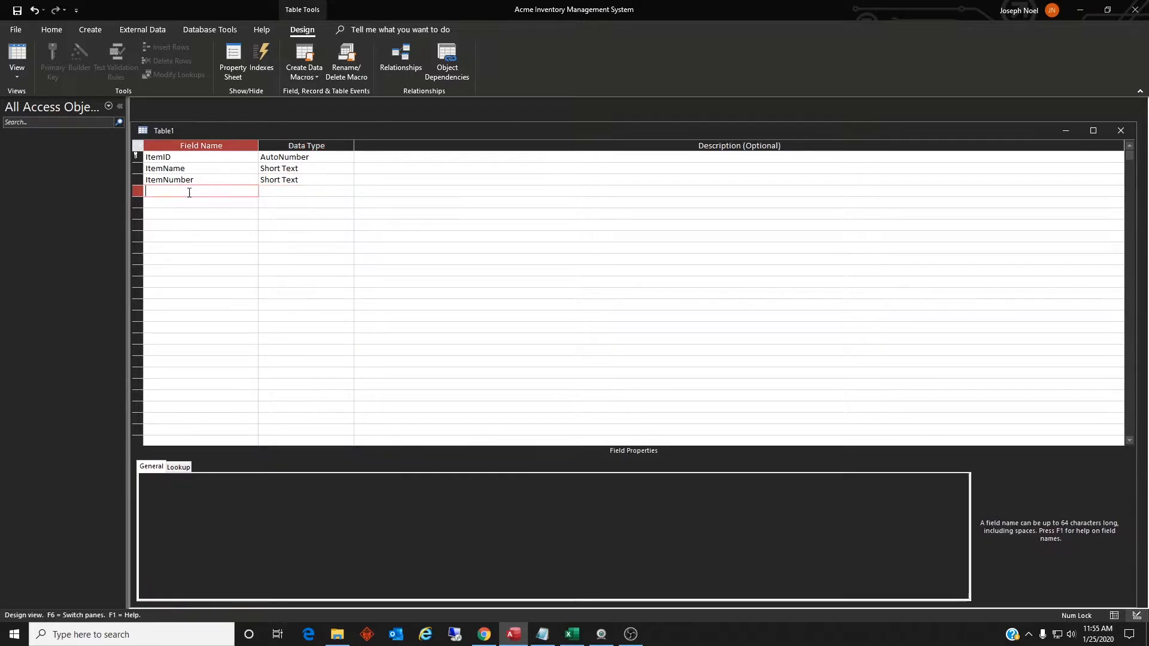
text(Ite)
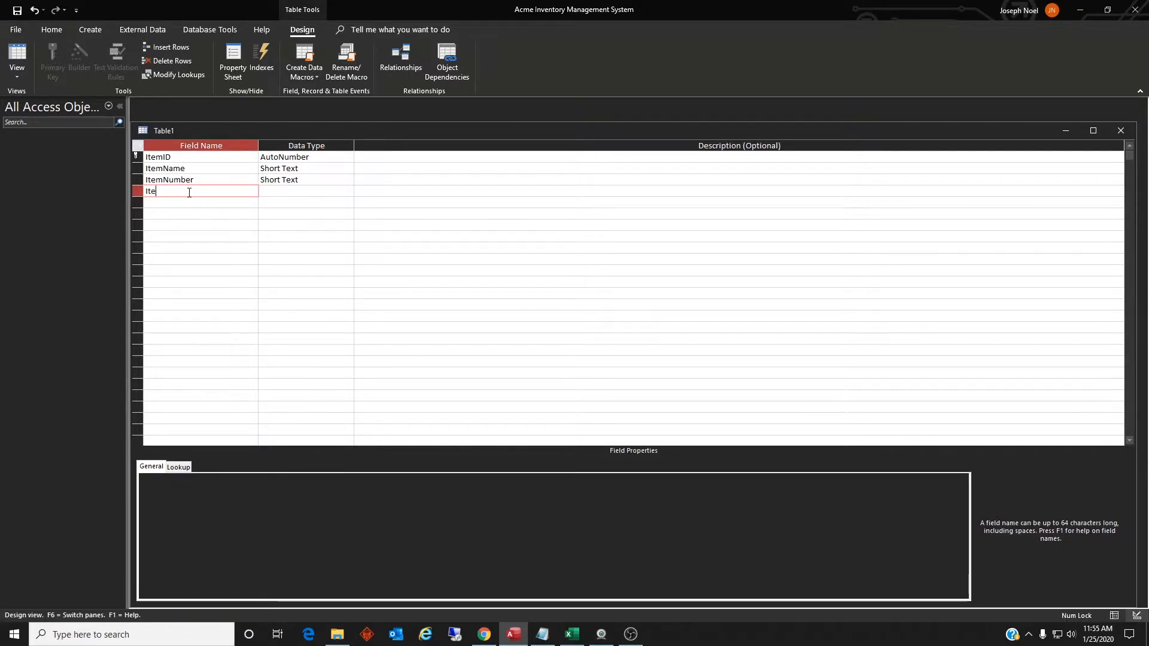
text(mCost)
key(Tab)
text(c)
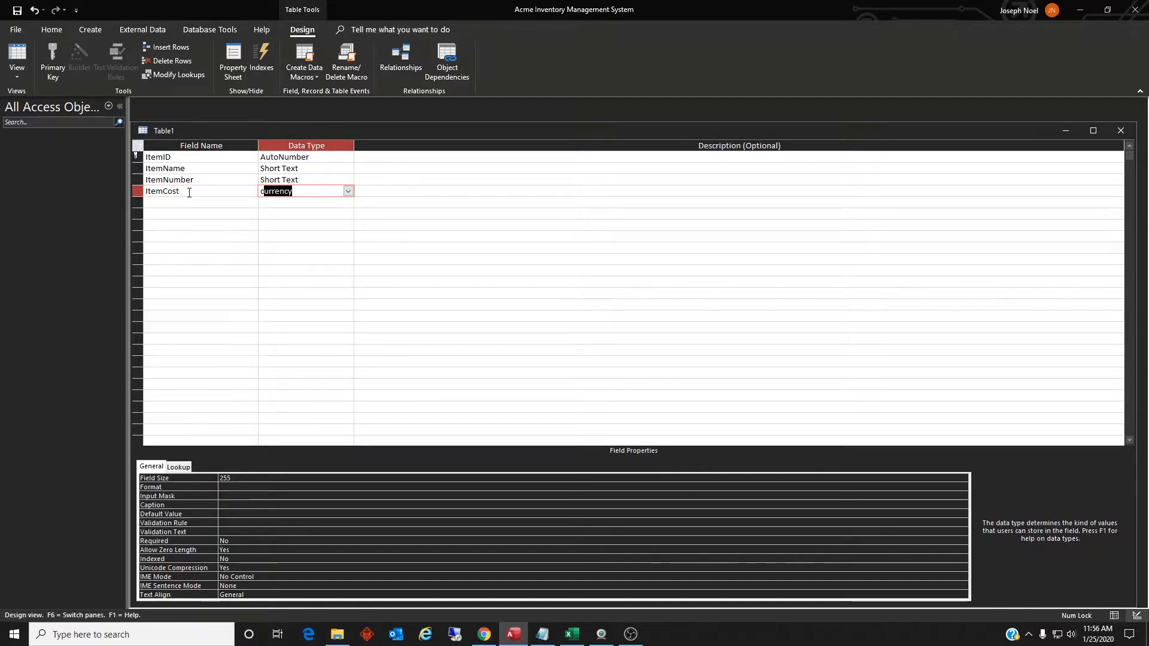
click(234, 200)
click(234, 190)
click(260, 191)
- Set the ItemCost field to 2 decimal places and give it the caption "Cost"
click(258, 488)
text(2)
key(BackSpace)
key(BackSpace)
key(BackSpace)
key(BackSpace)
key(BackSpace)
text(2)
click(232, 507)
text(Cost)
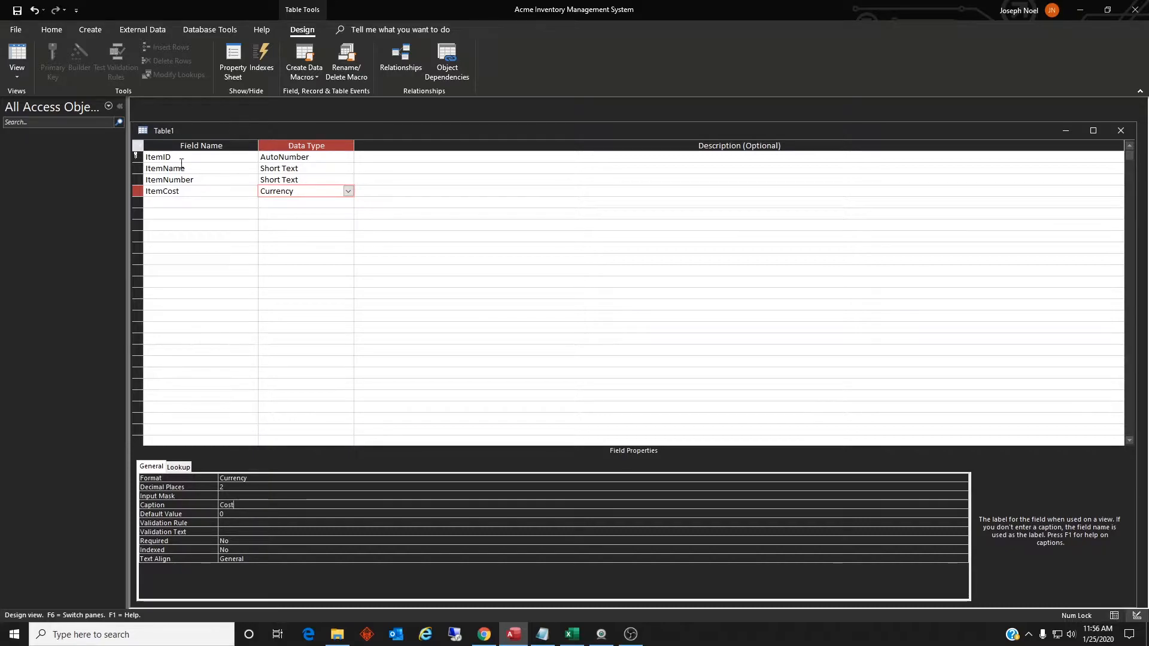
- Add three Short Text fields named Aisle, Section and Tier below ItemCost
click(178, 204)
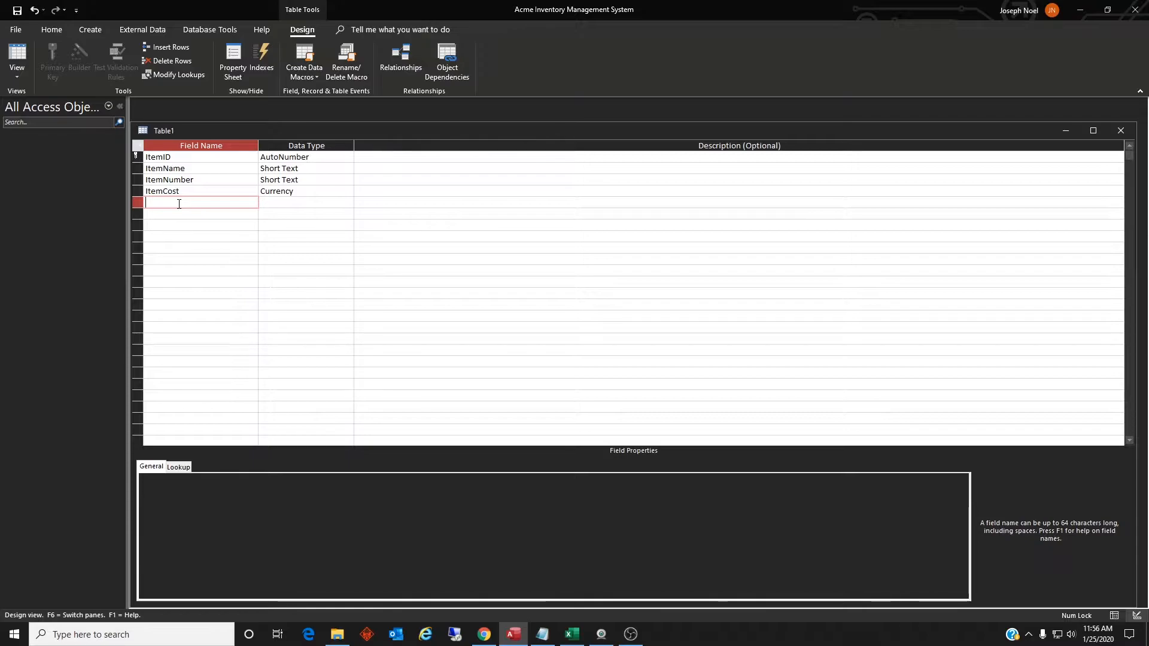
text(Aisle)
key(Down)
text(Section)
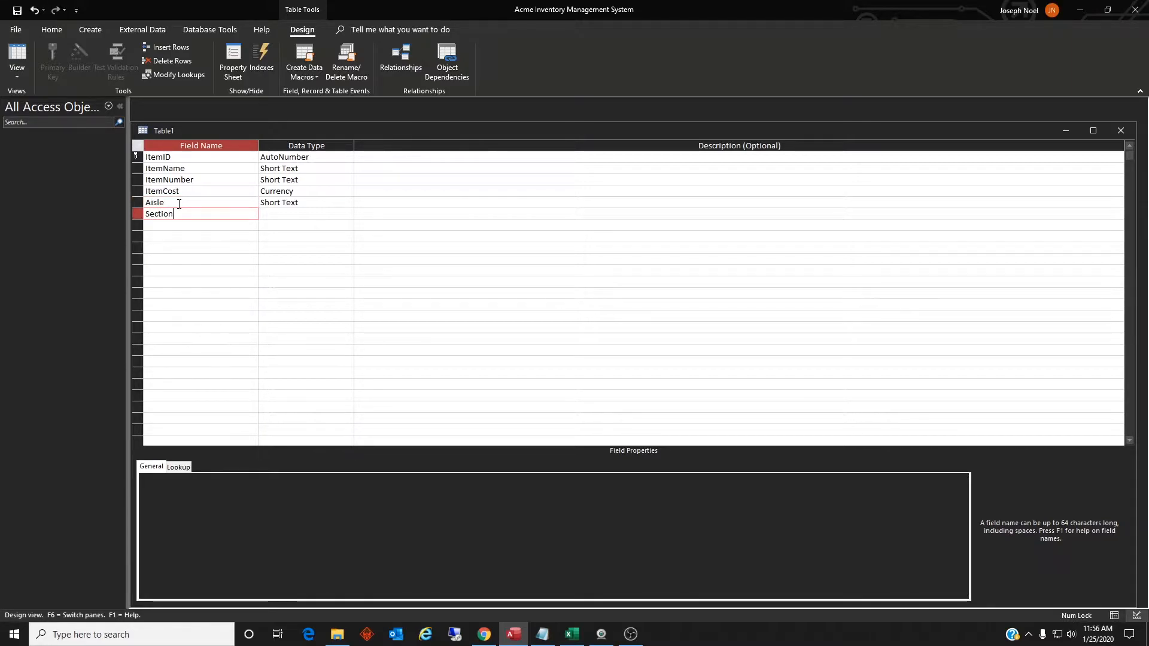
key(Down)
text(Tier)
key(Down)
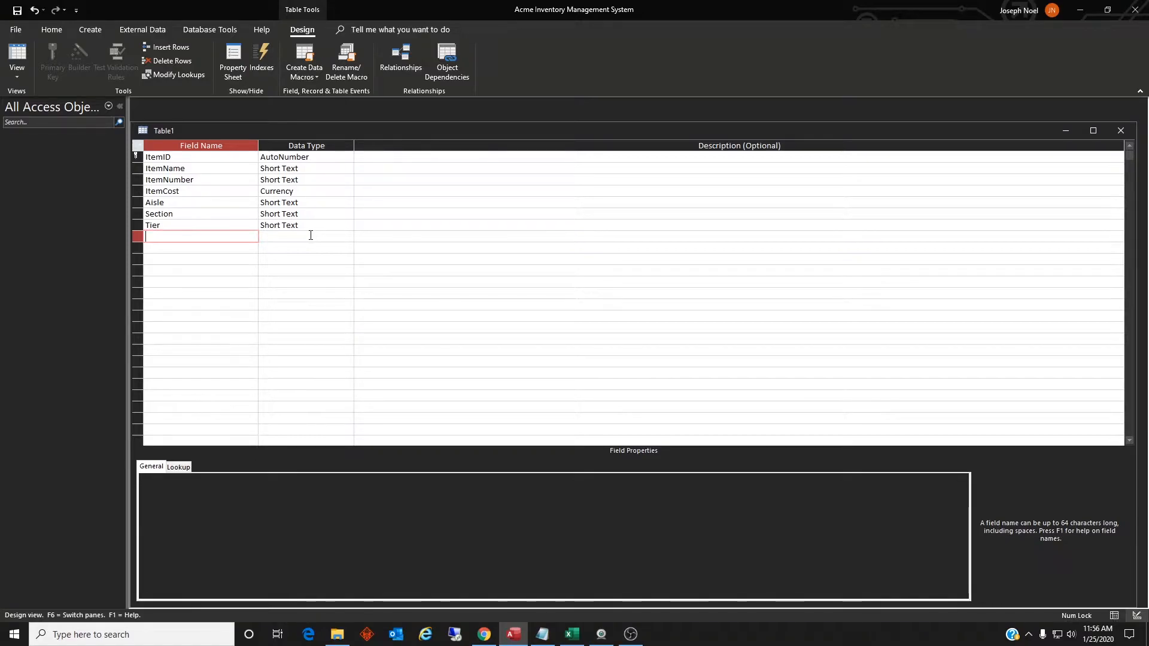
- Add a Number field named QtyOnHand below Tier and give it the caption "On Hand"
text(QtyOnHand)
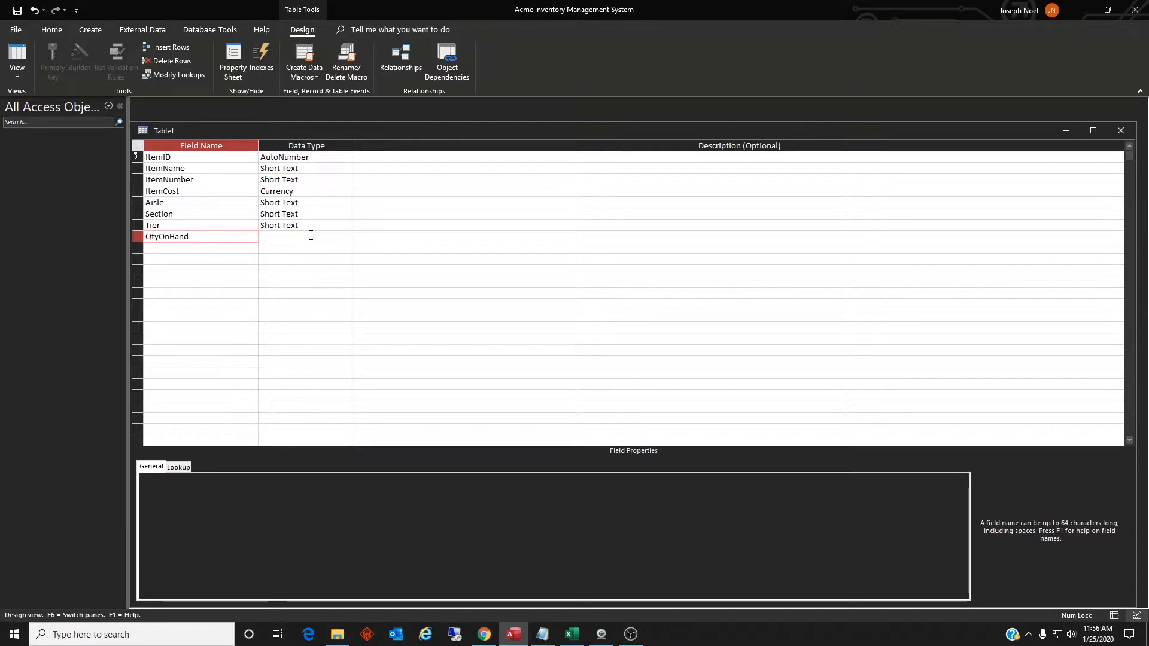
click(311, 235)
click(348, 236)
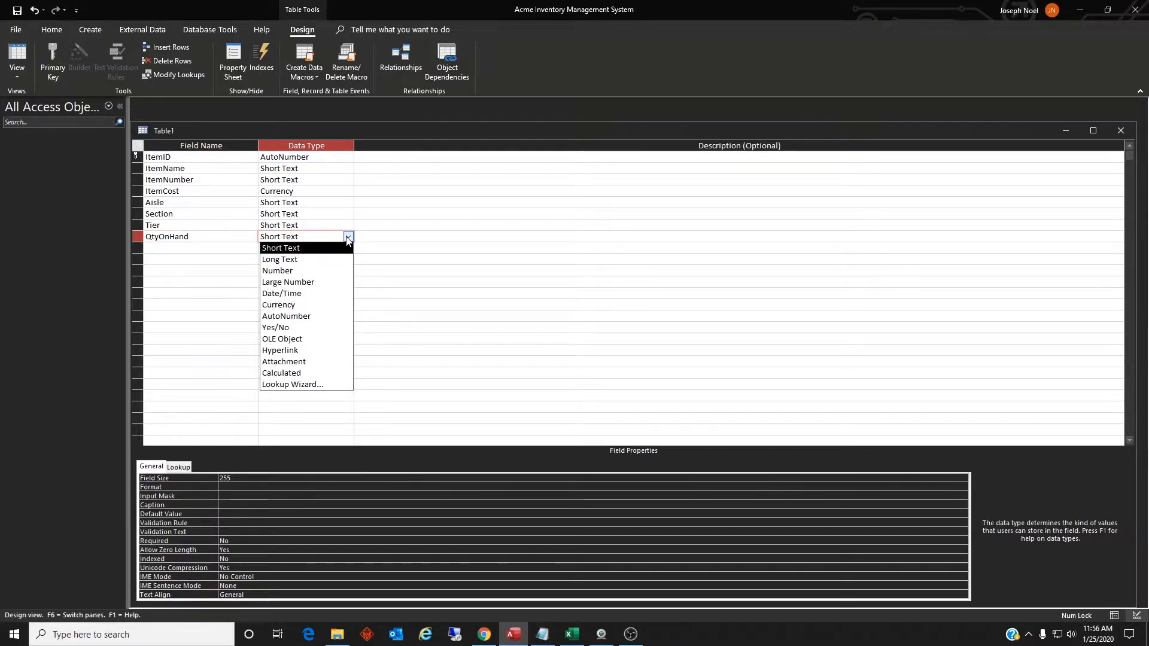
click(333, 271)
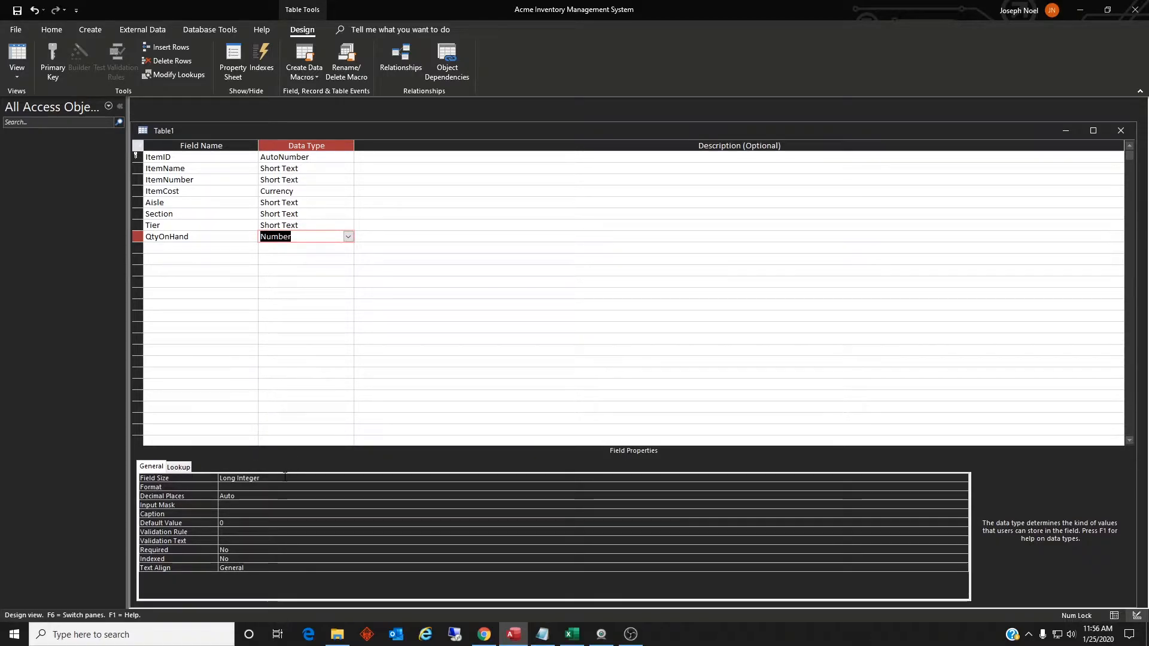
click(202, 248)
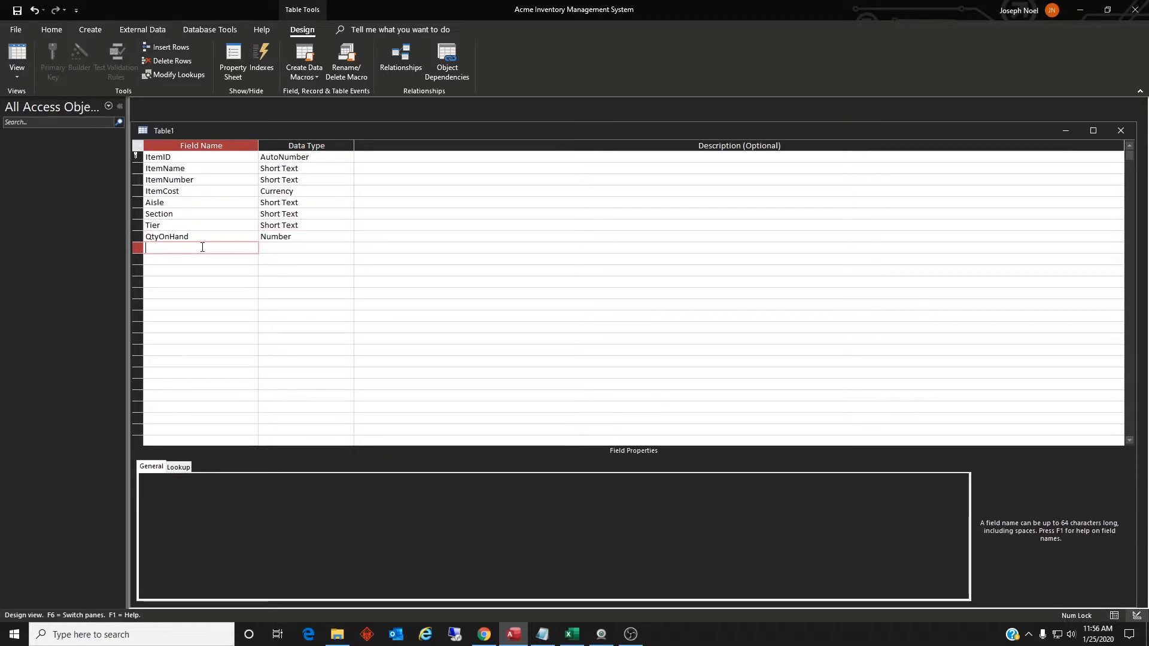
click(197, 236)
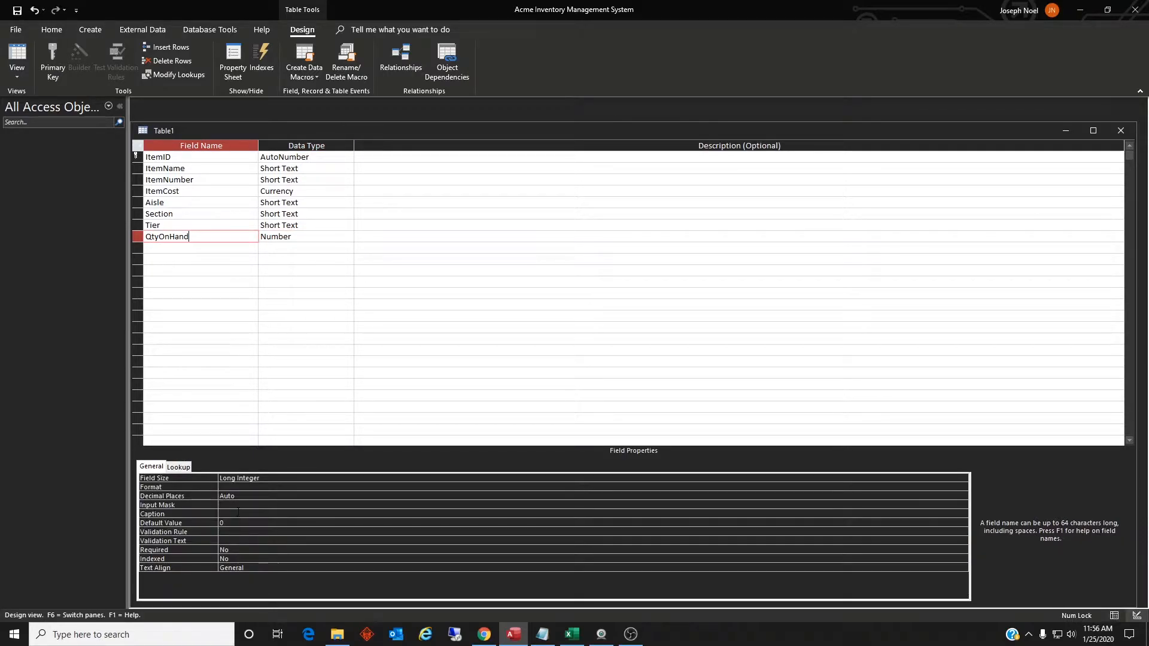
click(234, 512)
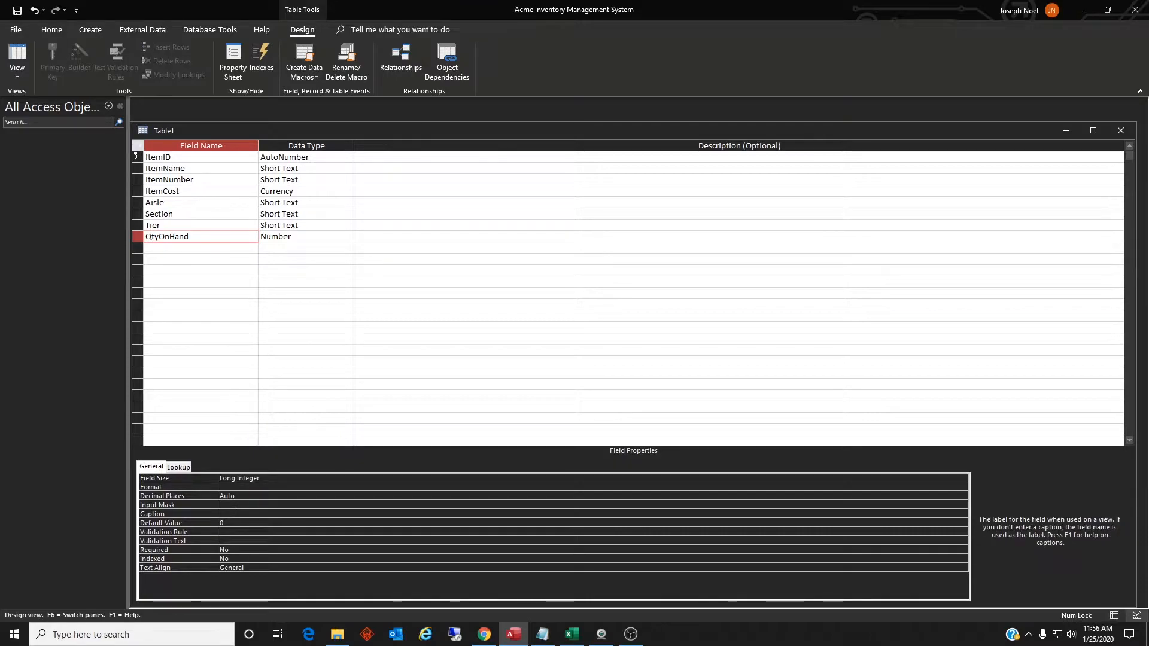
text(On Hand)
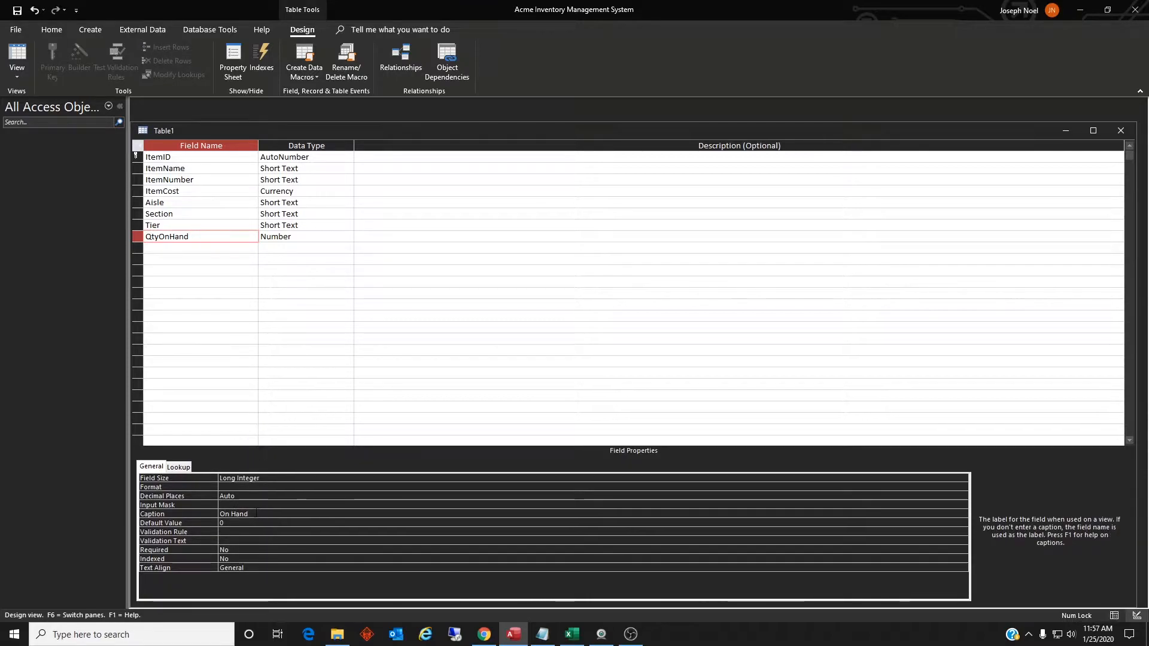
- Add two Yes/No fields named ReorderPoint and SeasonalReorder below QtyOnHand
click(195, 249)
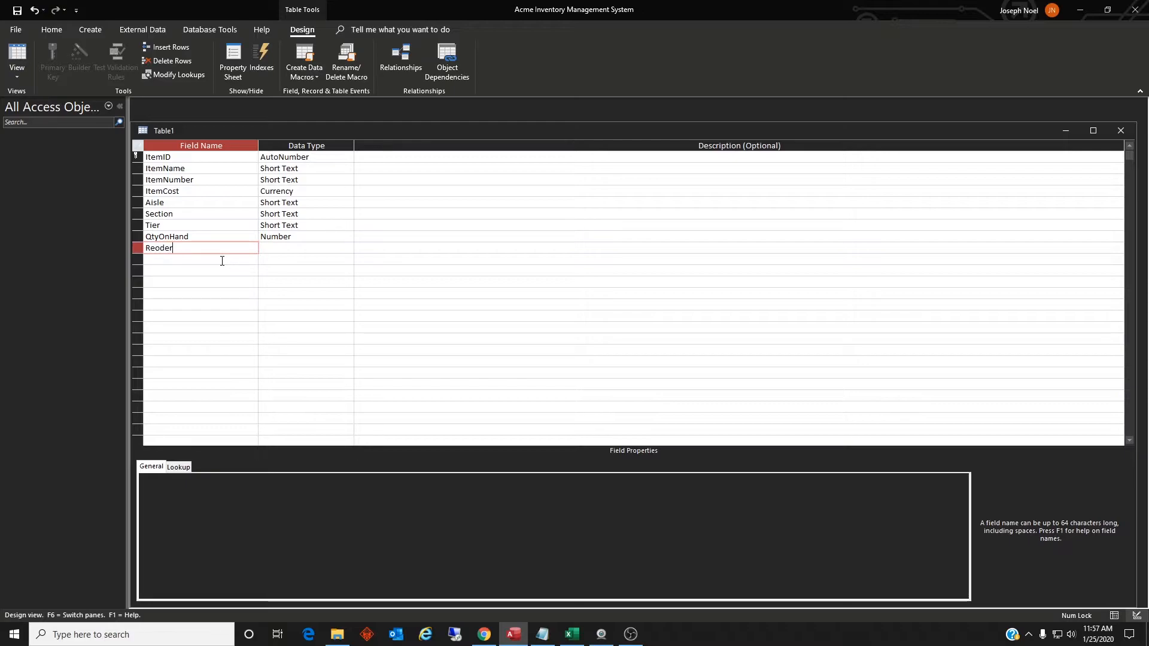
key(BackSpace)
key(Tab)
text(y)
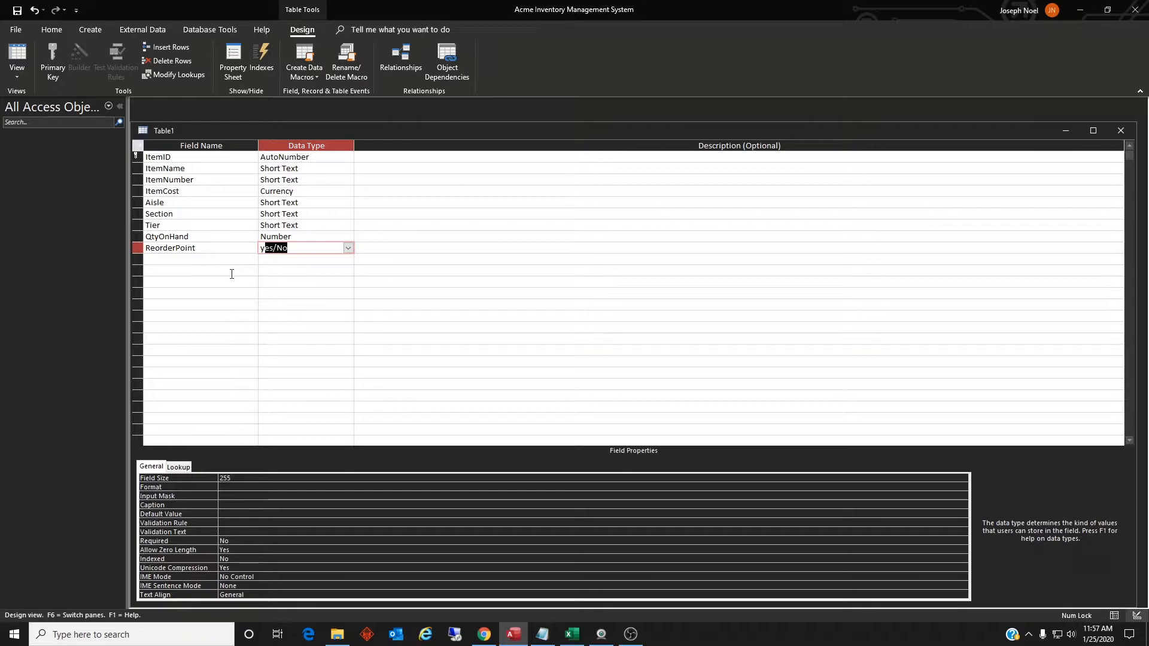
click(219, 257)
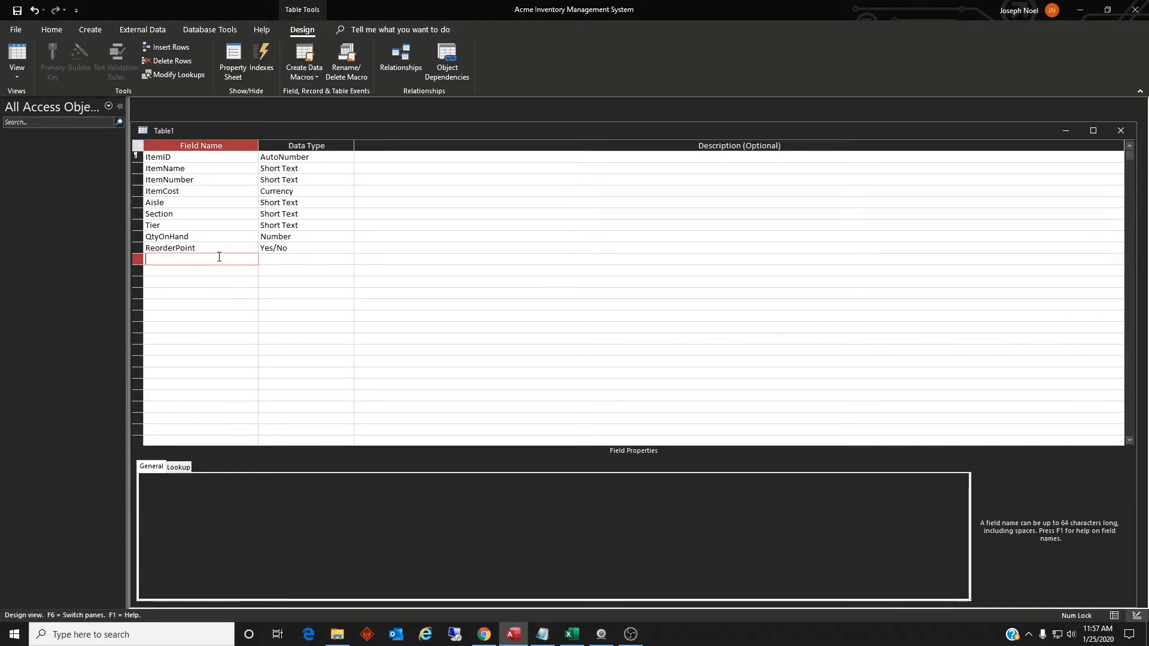
text(SeasonalReorder)
key(Tab)
text(y)
key(Down)
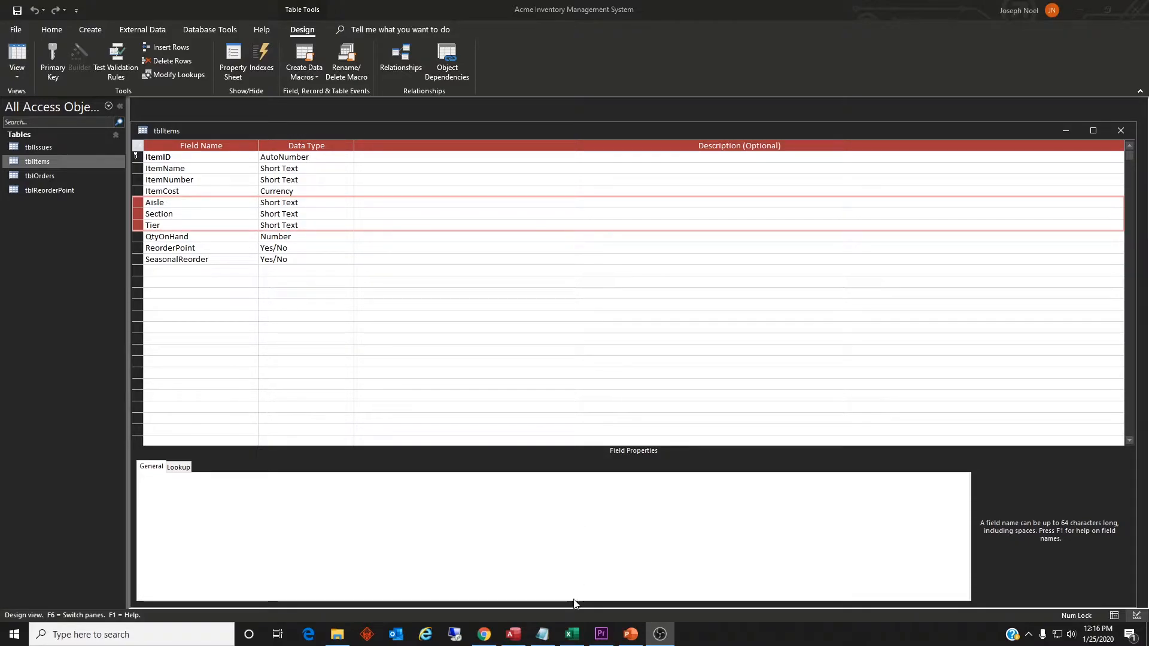
- Switch to the Locations.xlsx workbook in Excel
mouse_move(573, 635)
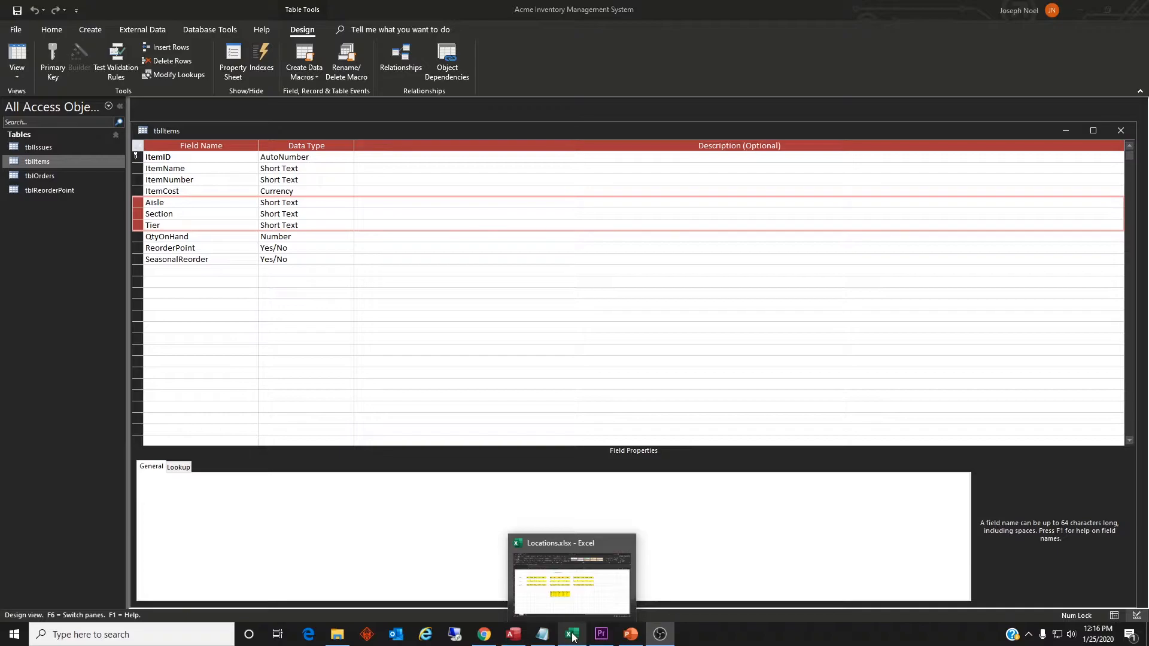
click(572, 636)
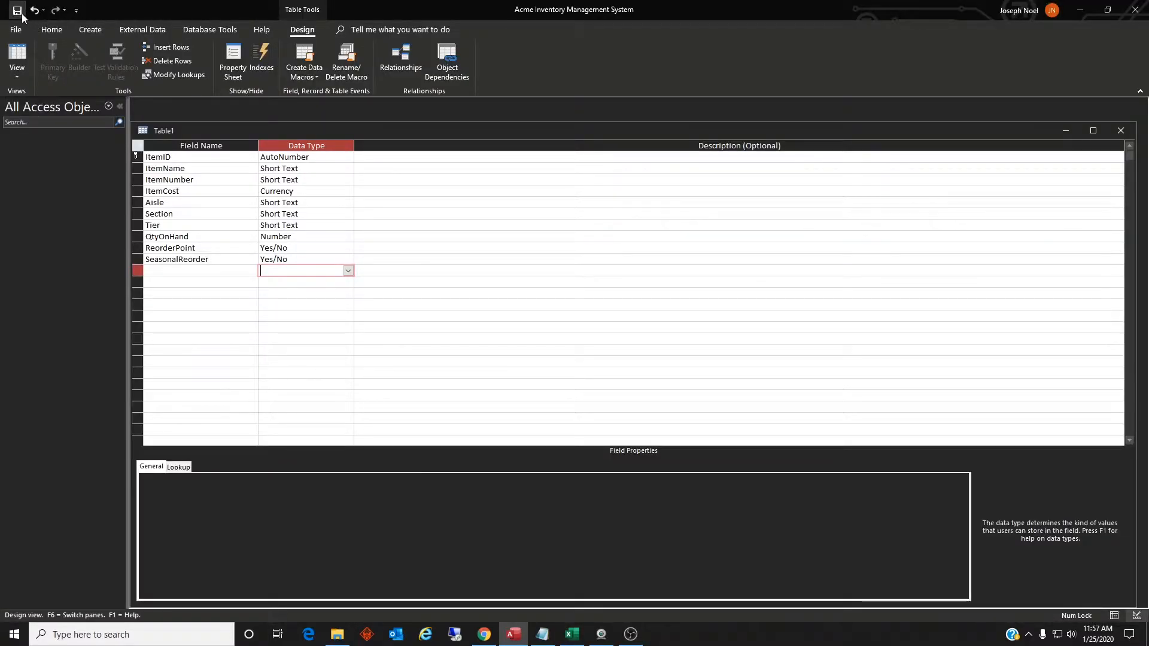
- Save the table as tblItems, close its design and reopen it in Datasheet view
click(16, 10)
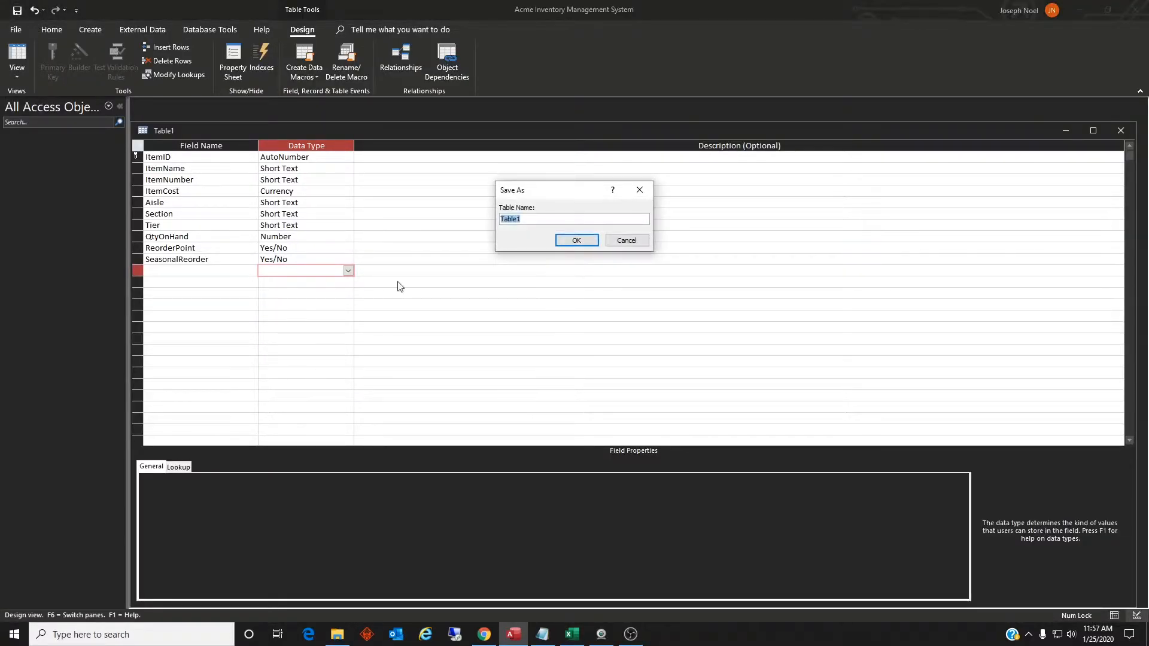
text(tblItems)
key(Return)
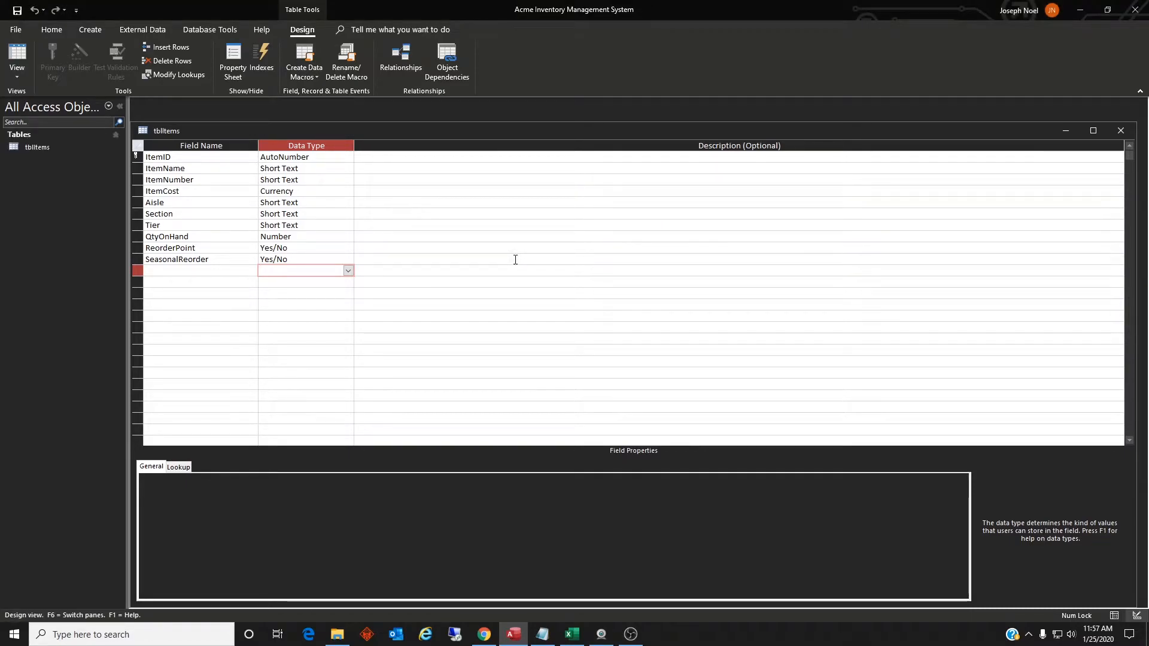
click(1121, 130)
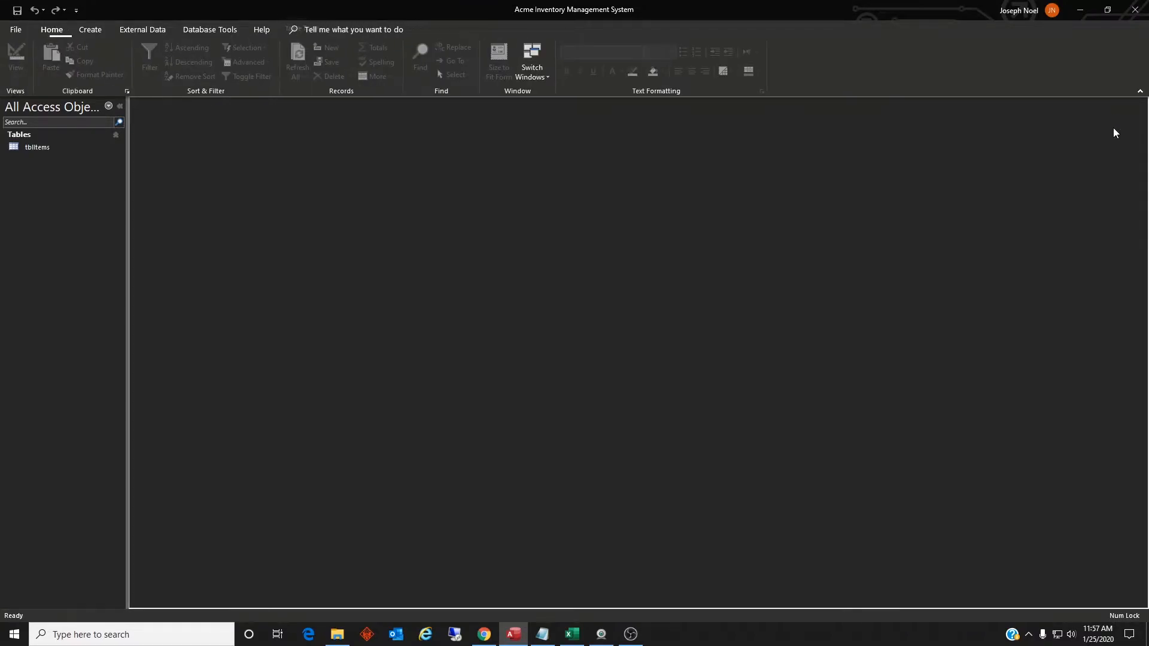
double_click(56, 151)
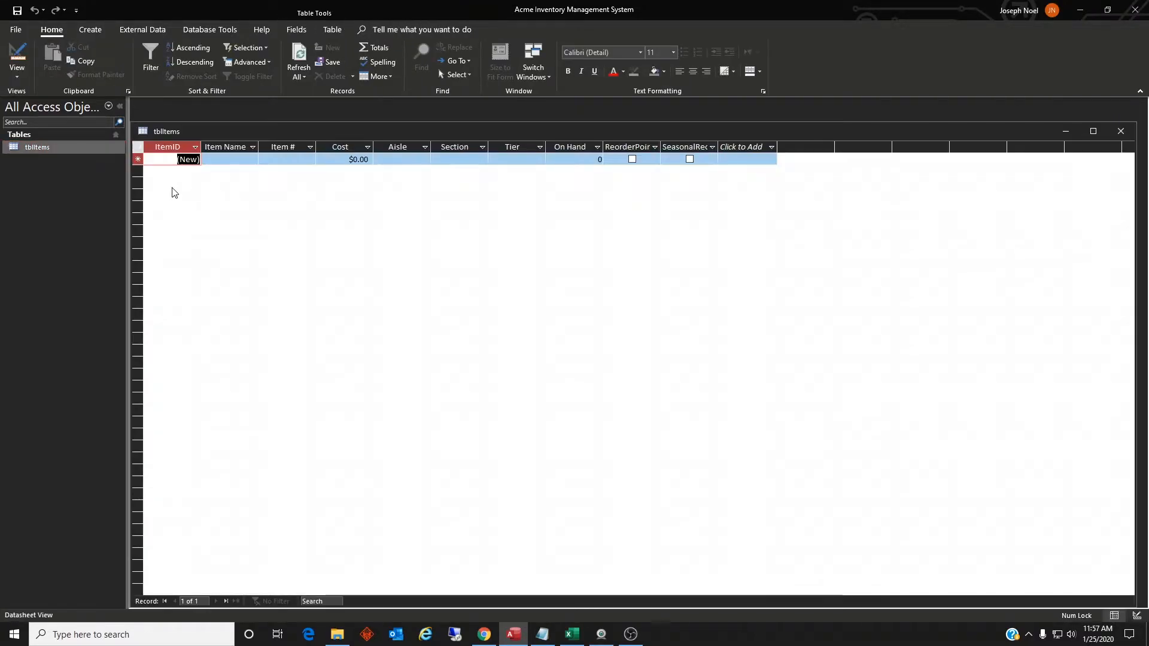
- Start the first record with the item name 5/8" Machine Bolt and the item number 08040058
click(227, 159)
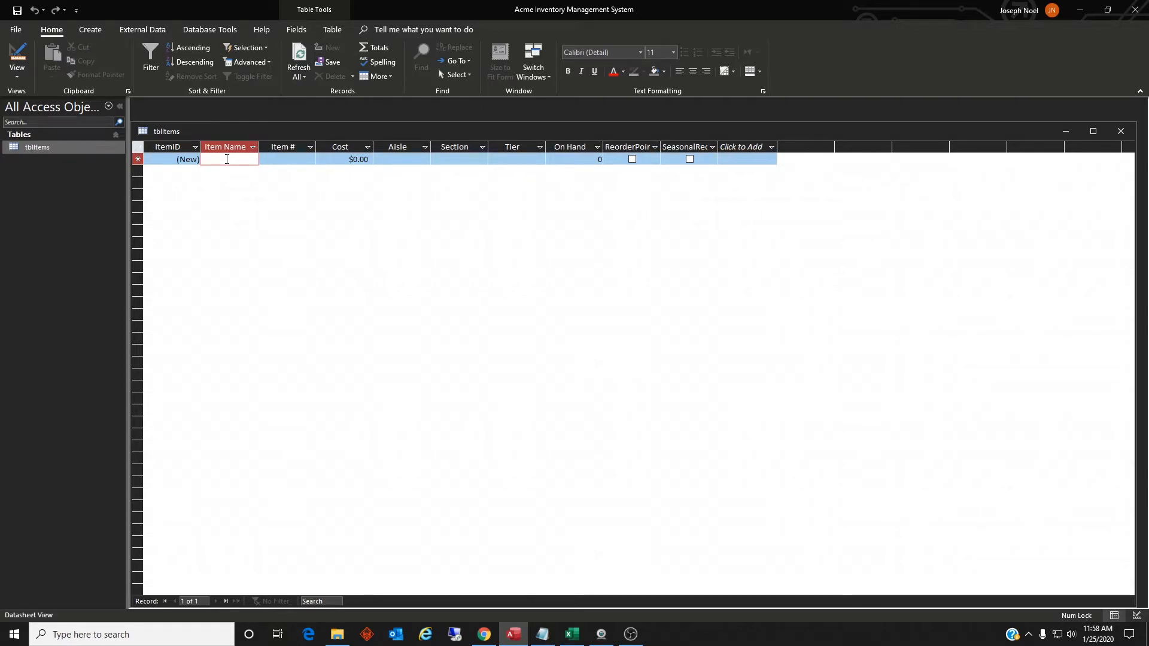
text(5/8" Machin)
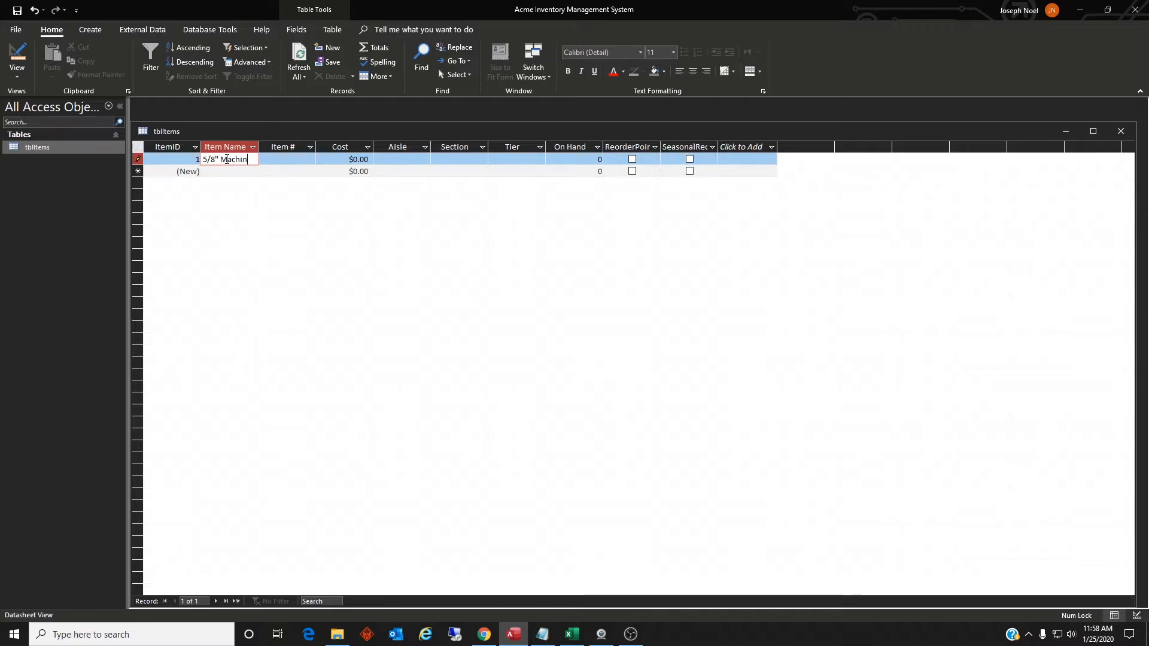
text(eBol)
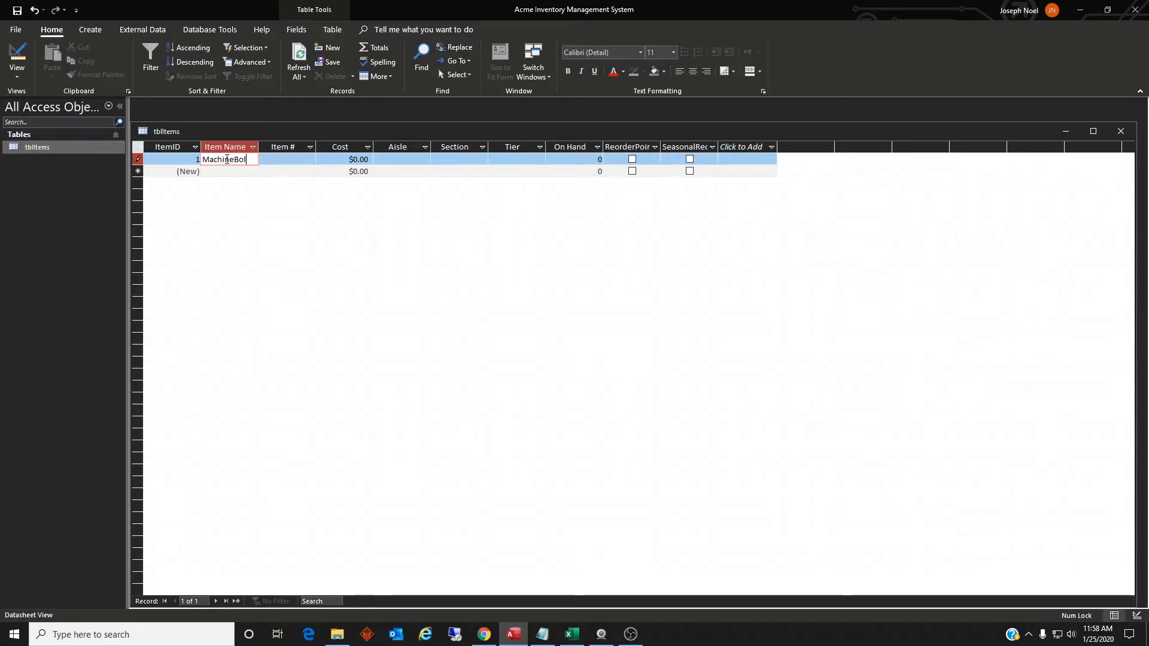
text(t)
key(Left)
key(Left)
key(Left)
key(Left)
key(Tab)
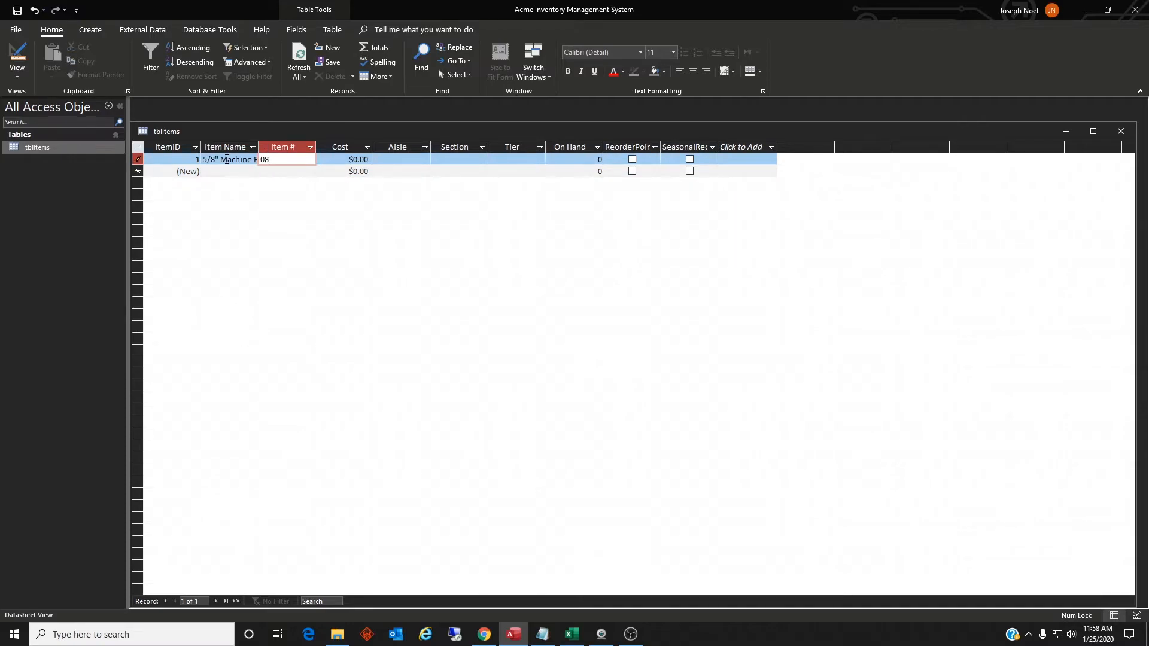
text(08040058)
- Set the cost of the 5/8" Machine Bolt record to .30
click(344, 160)
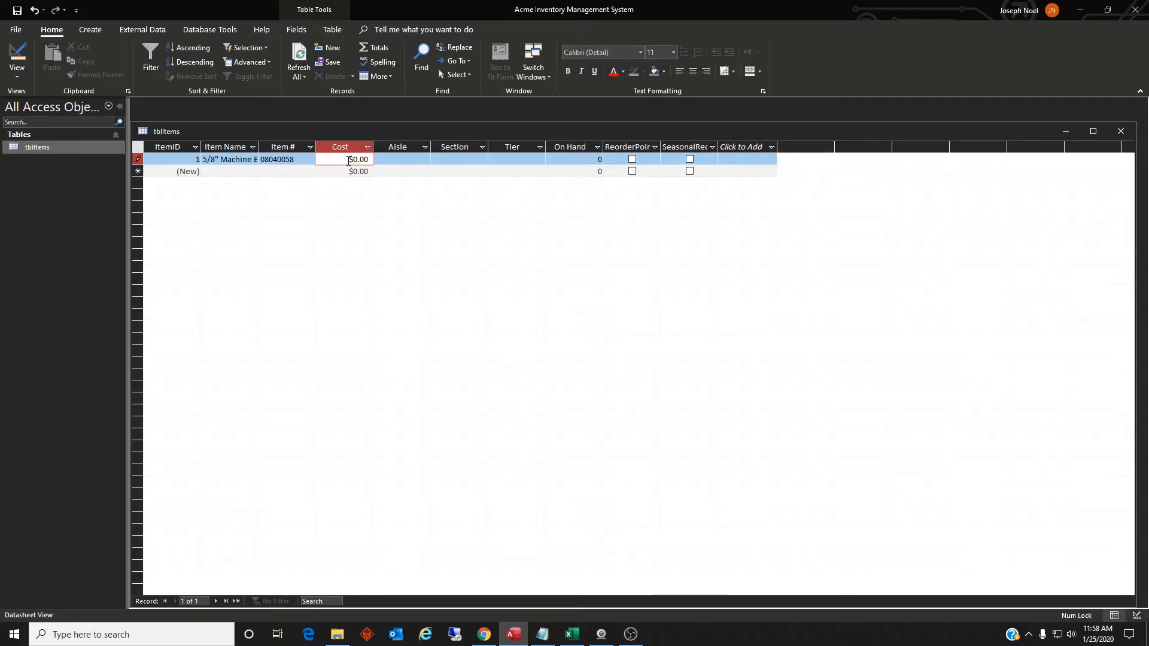
text(.3)
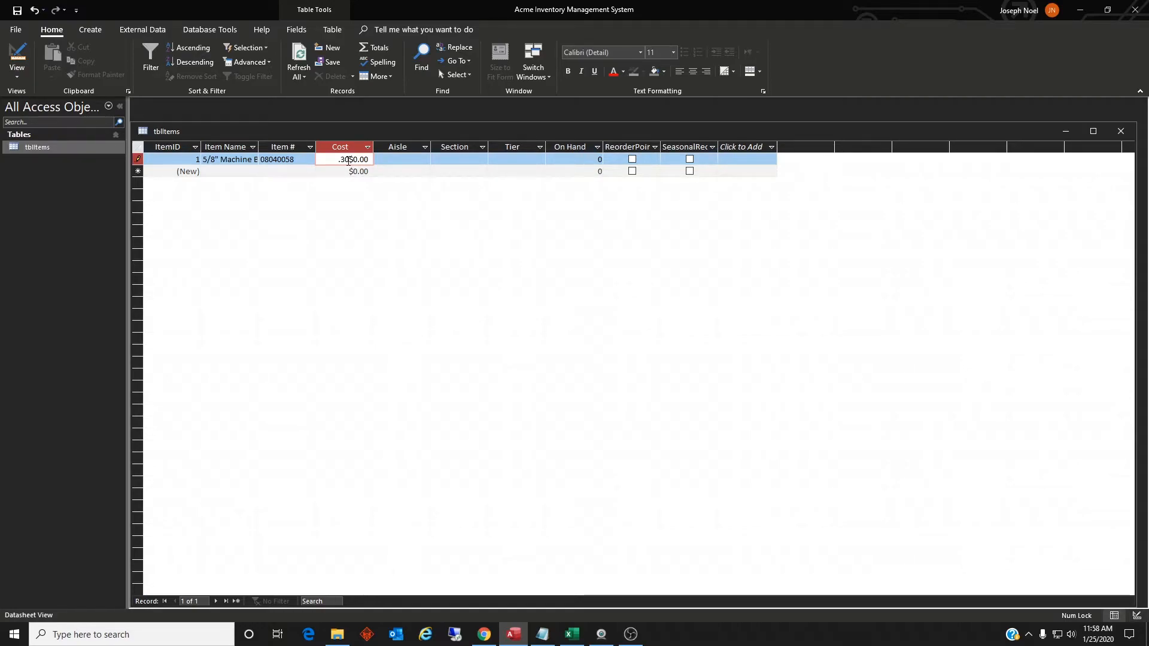
text(0)
key(Delete)
key(Delete)
key(Delete)
key(Delete)
key(Delete)
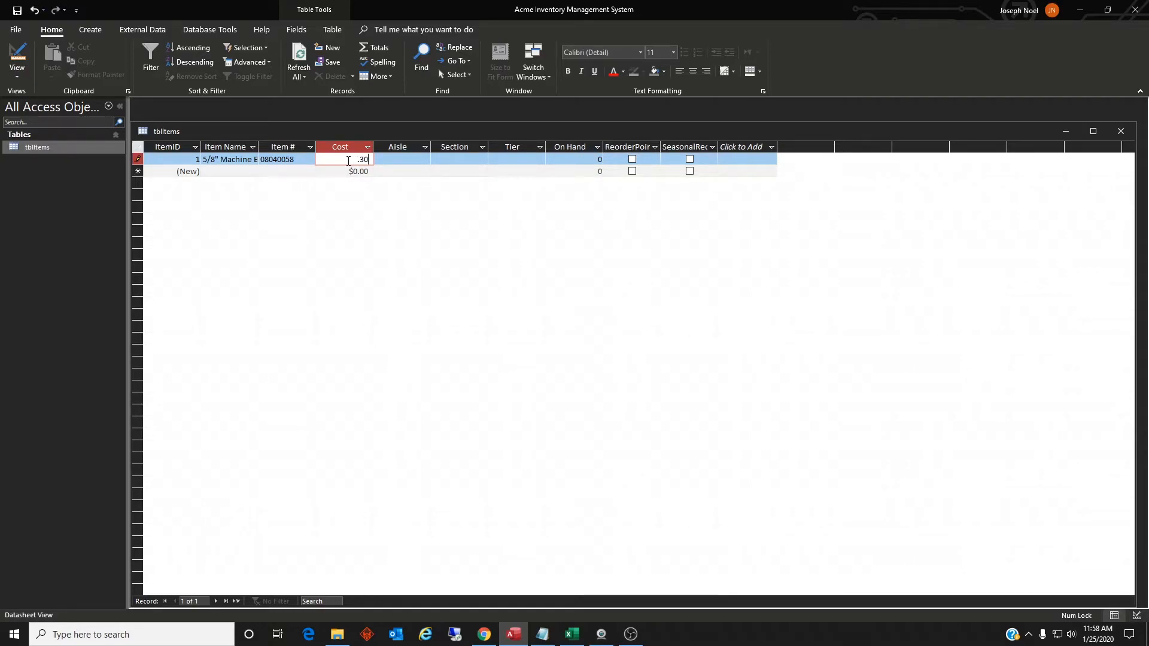
key(Tab)
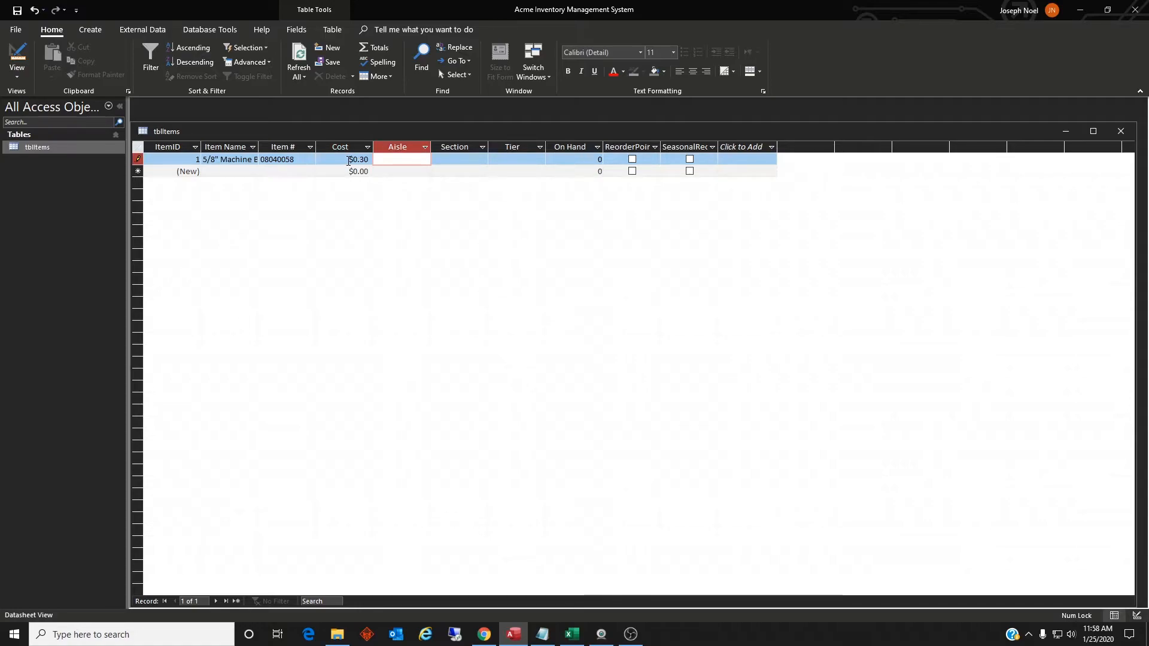
- Complete the bolt record with aisle 3, section 2, tier 2 and 500 on hand, and enable ReorderPoint
text(3)
key(Tab)
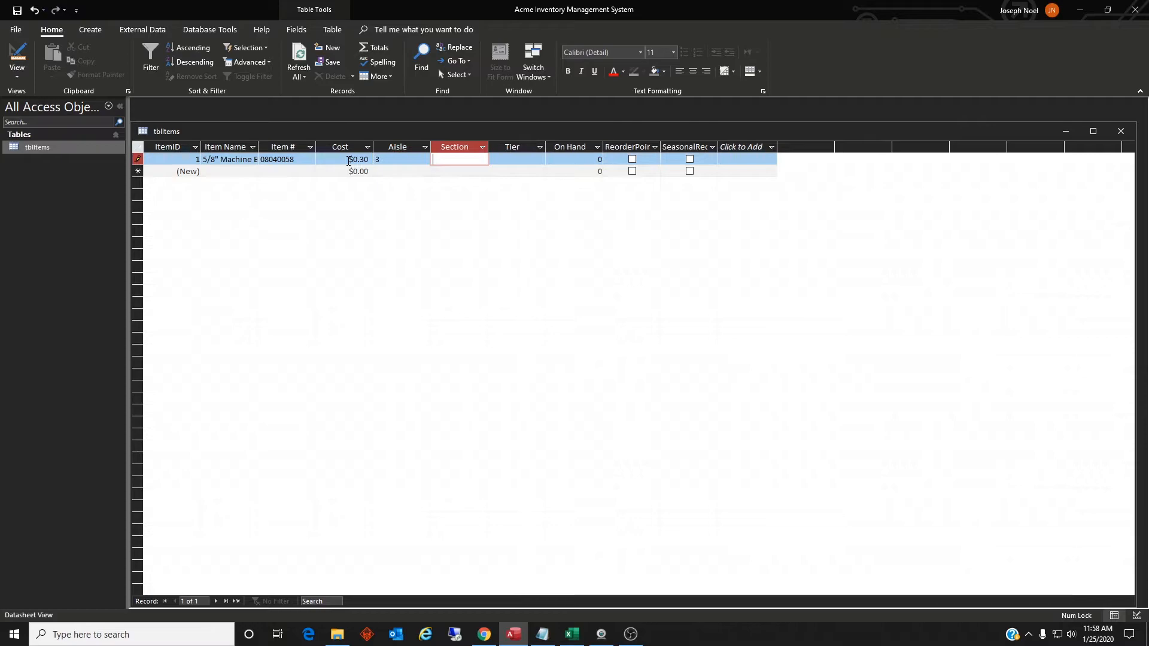
text(2)
key(Tab)
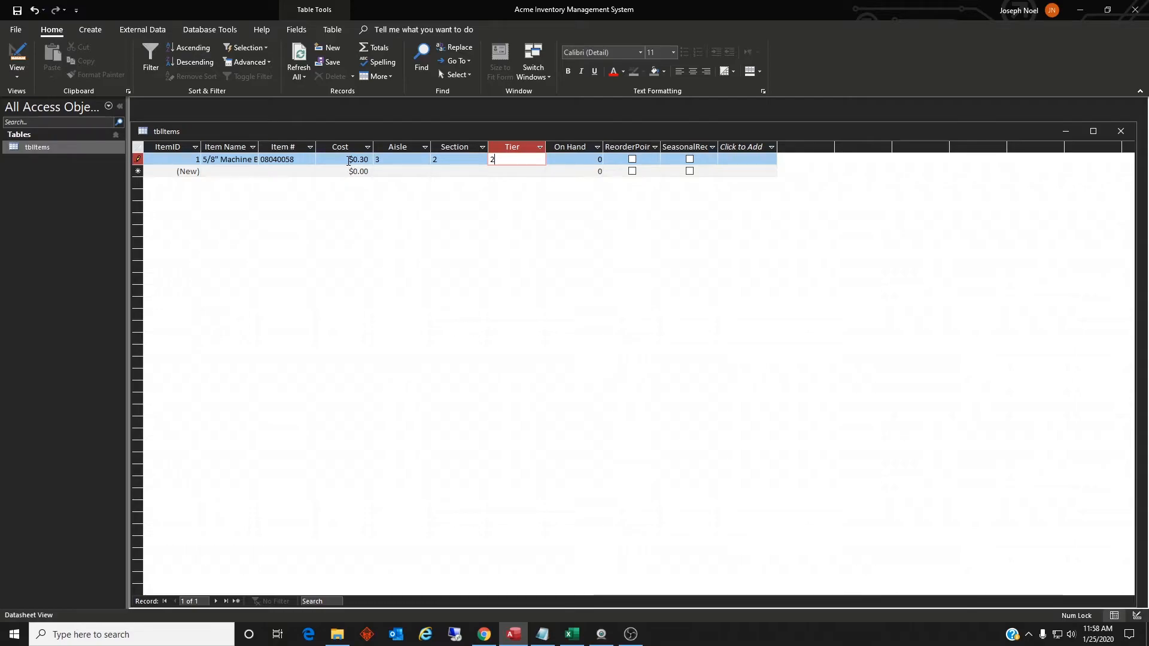
key(Tab)
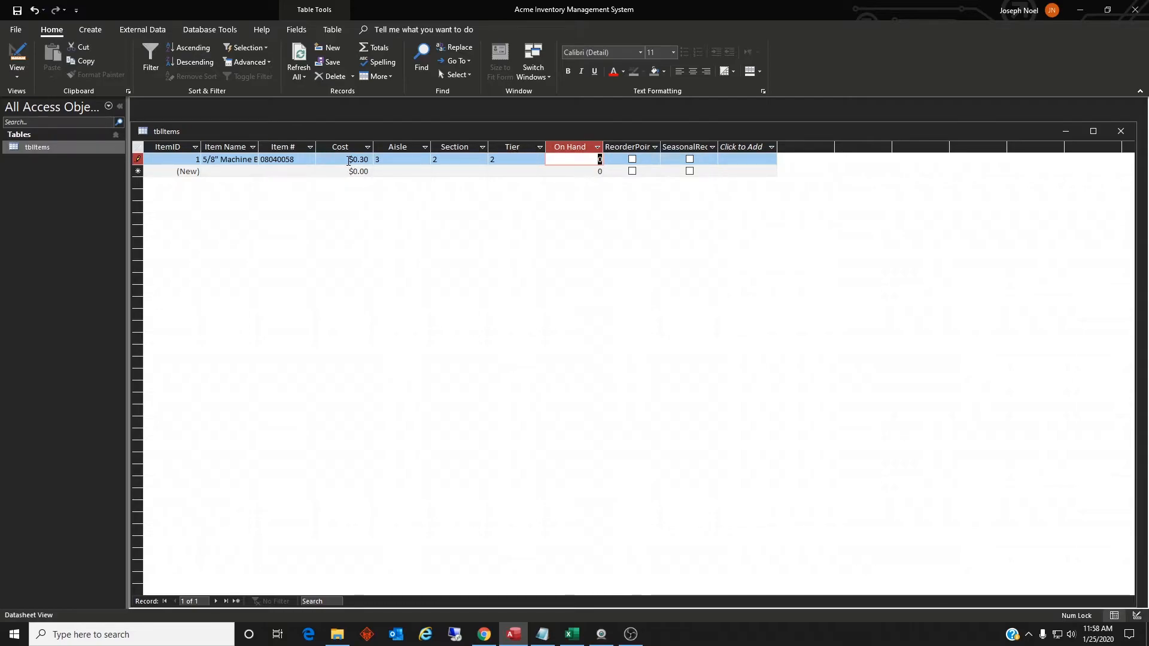
text(500)
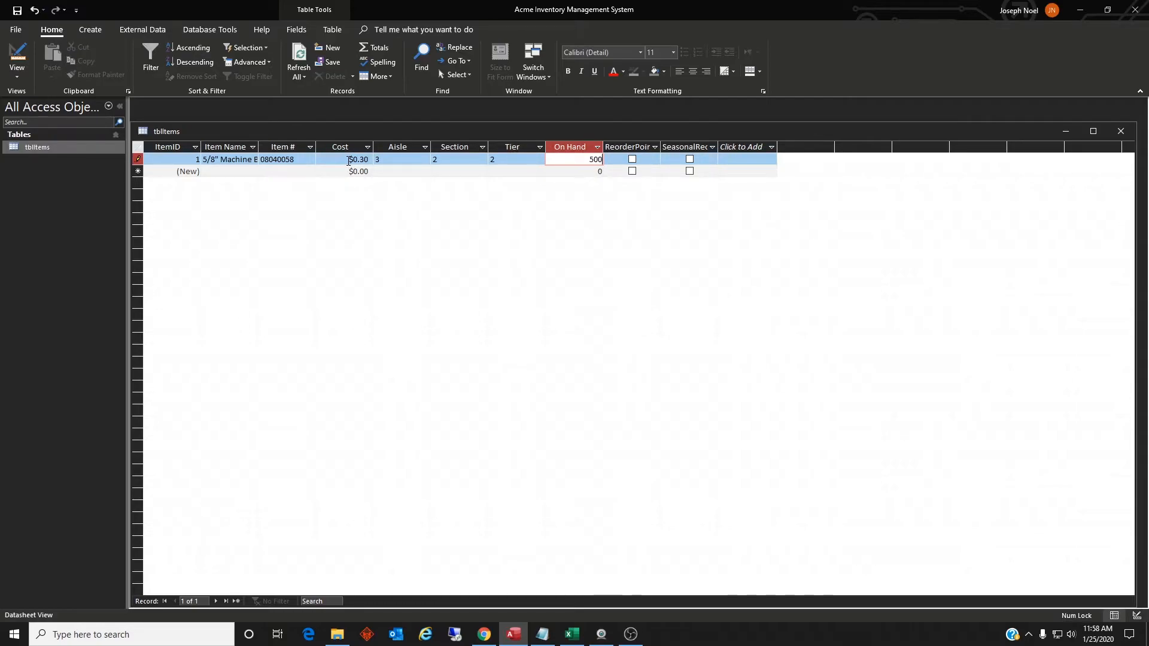
click(638, 157)
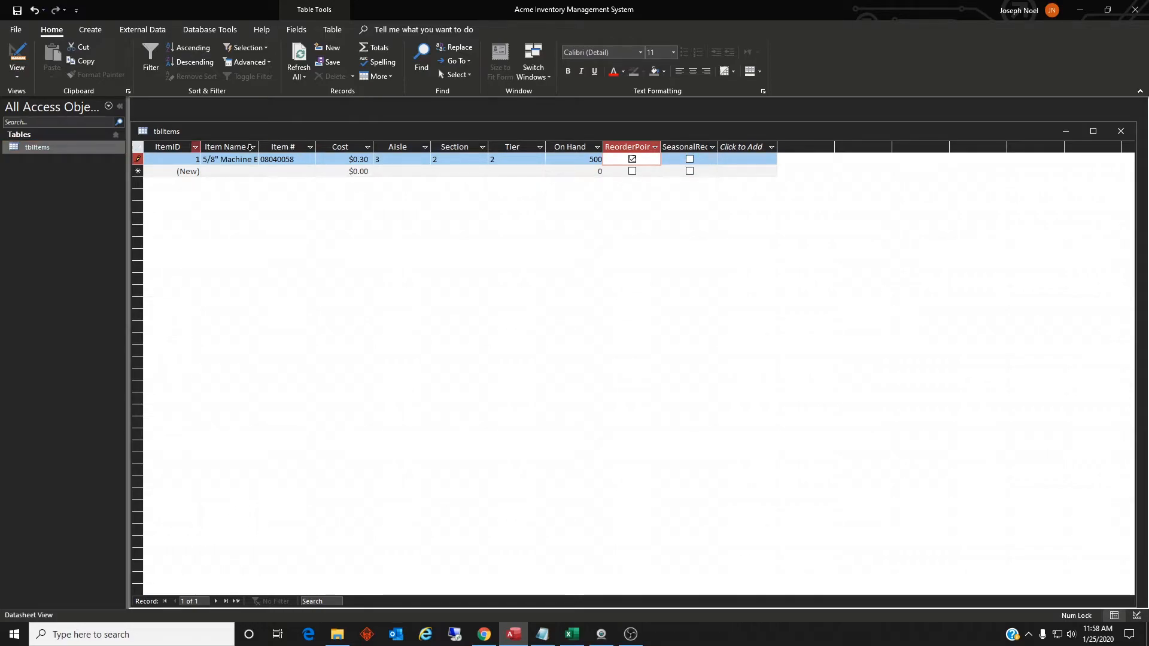
- Start a second record with the item name Umbrella and the item number 11050001
click(223, 172)
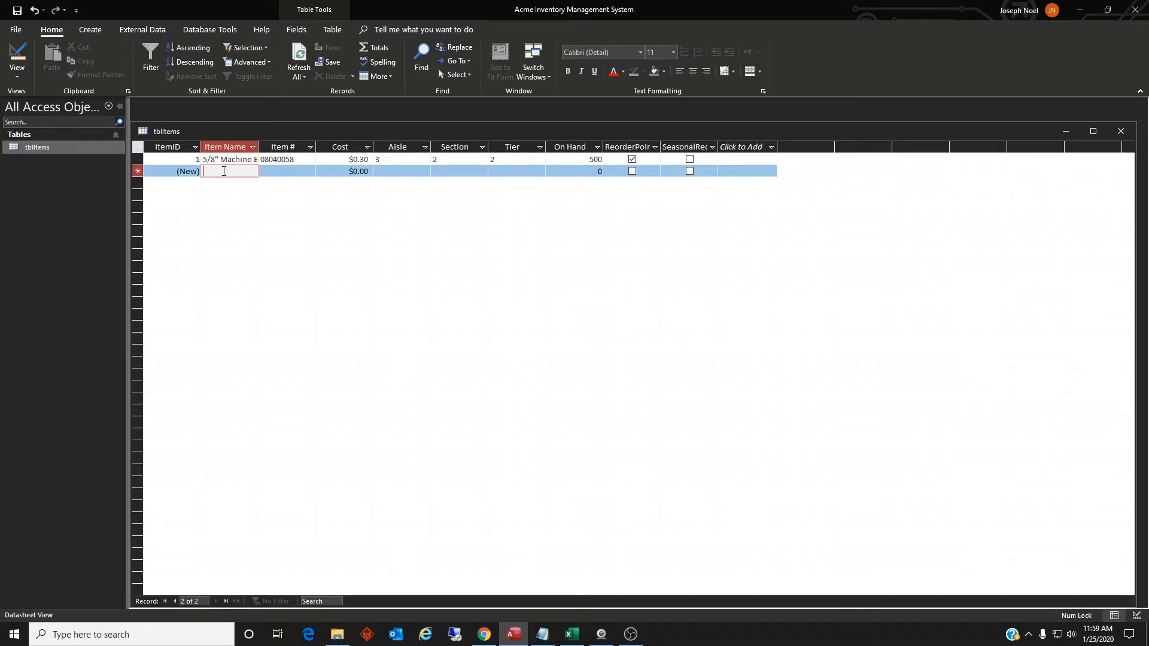
text(Umbrella)
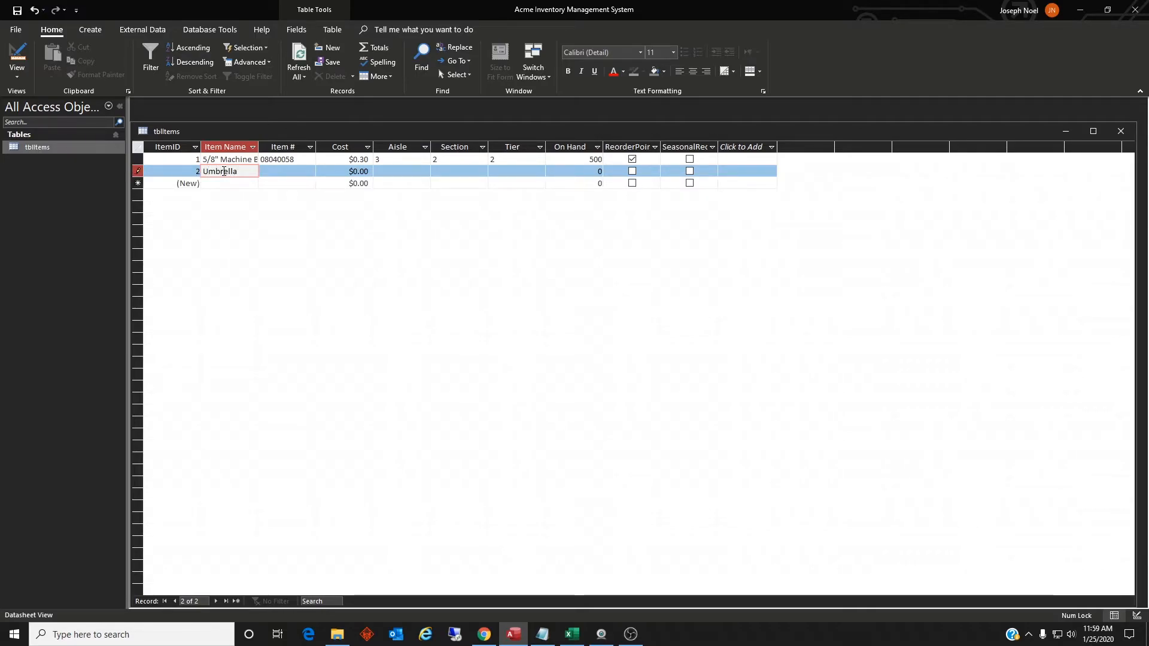
key(Tab)
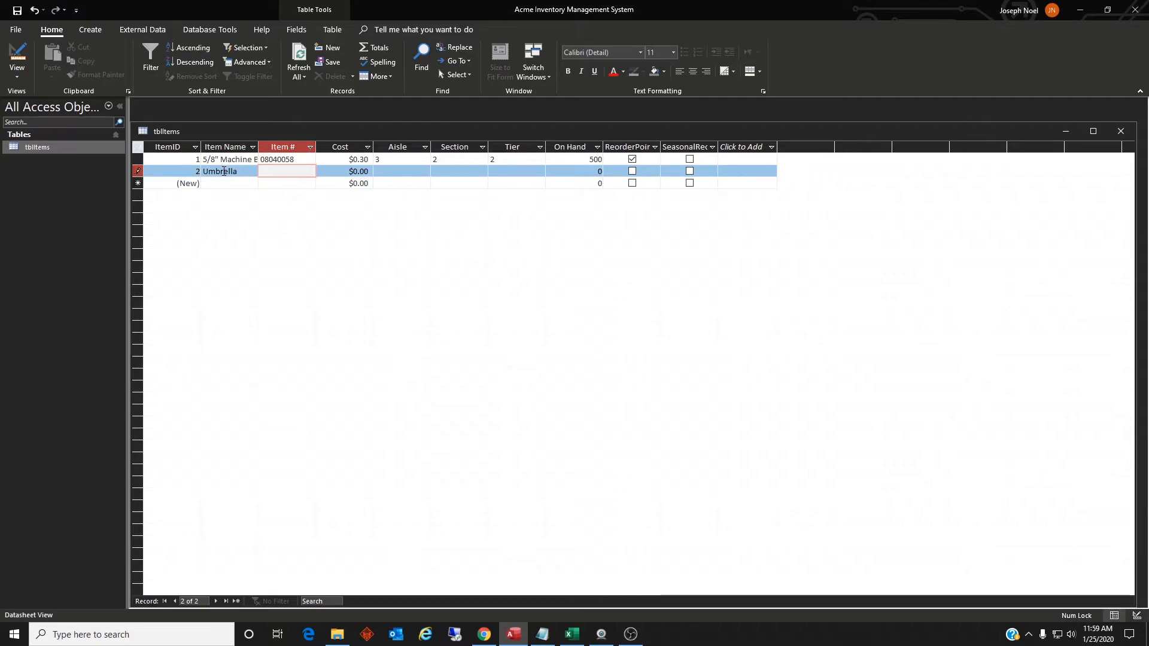
text(11050001)
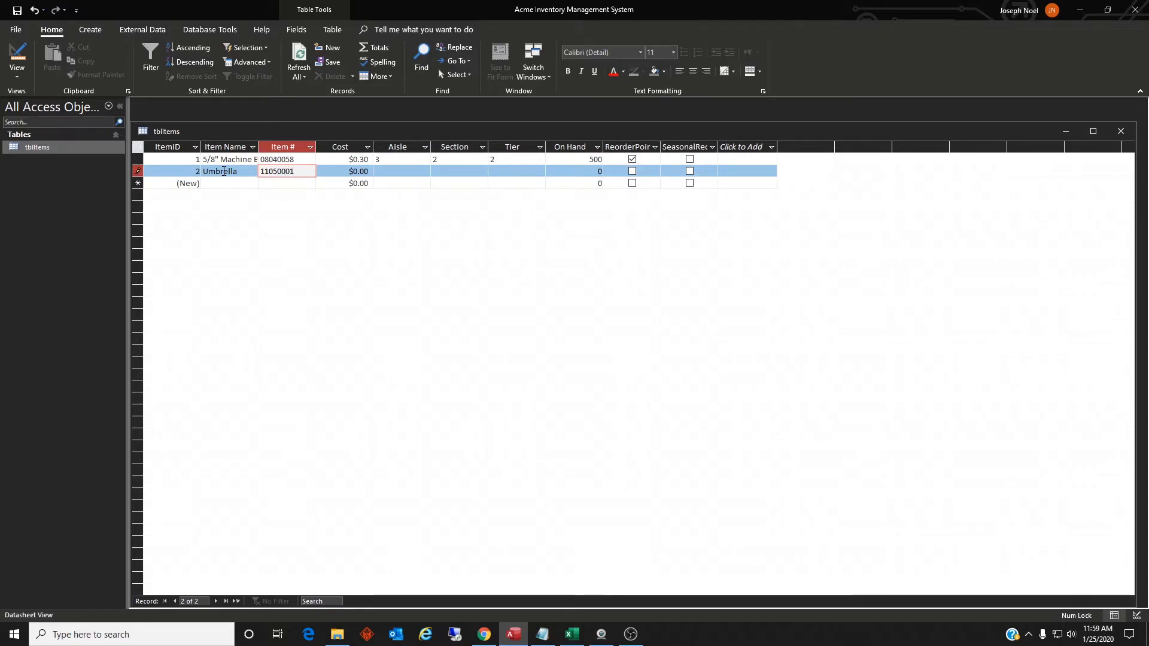
key(Tab)
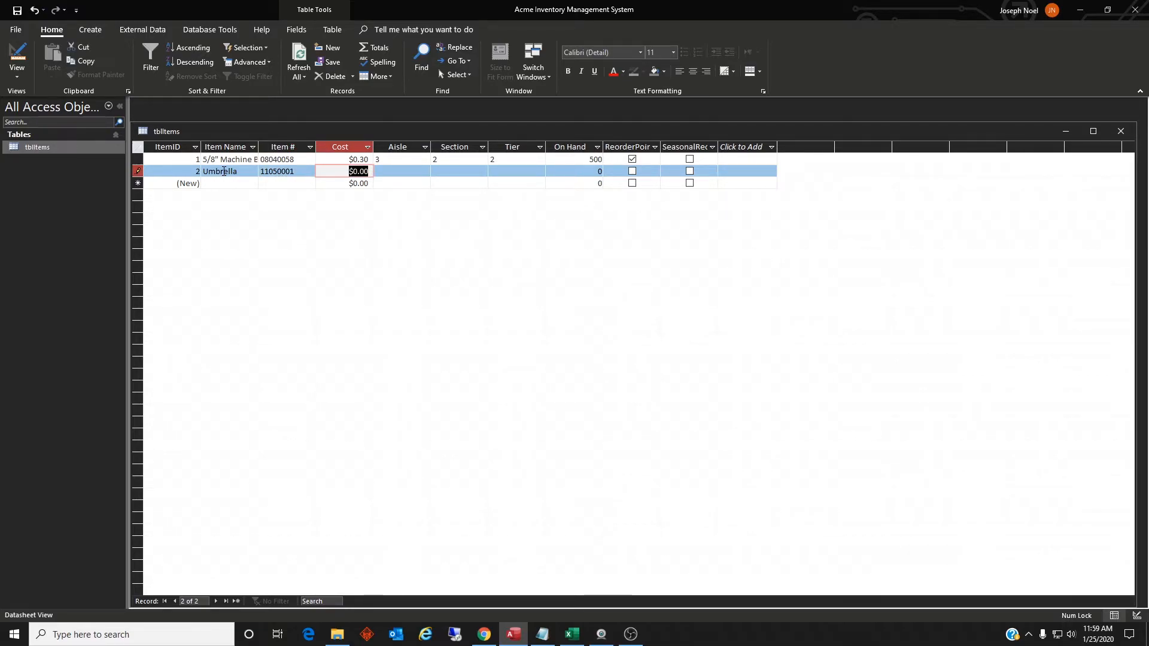
- Set the Umbrella record's cost to 15.00, aisle to 1, section to 3 and tier to 2
text(15)
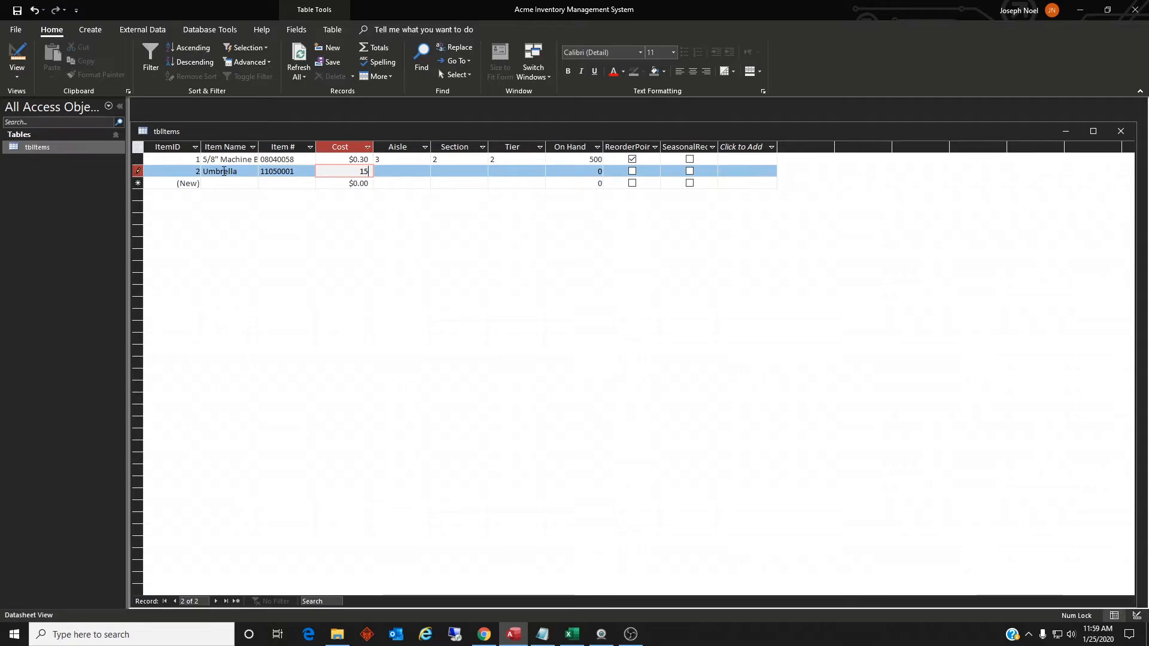
key(BackSpace)
text(.00)
key(Tab)
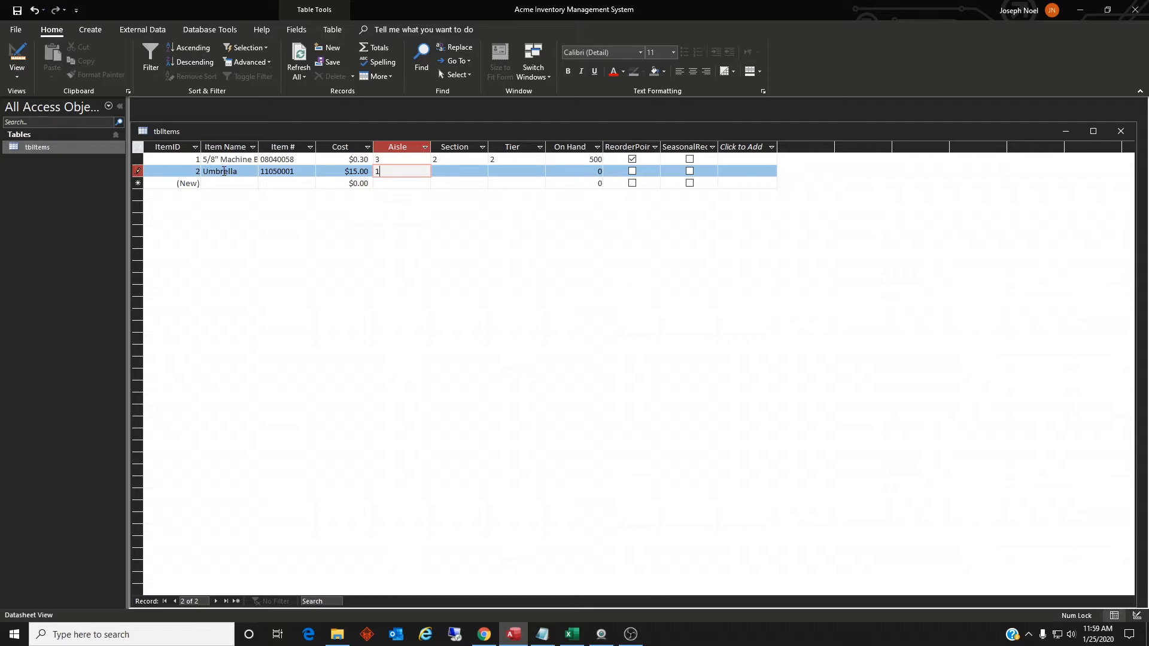
text(1)
key(Tab)
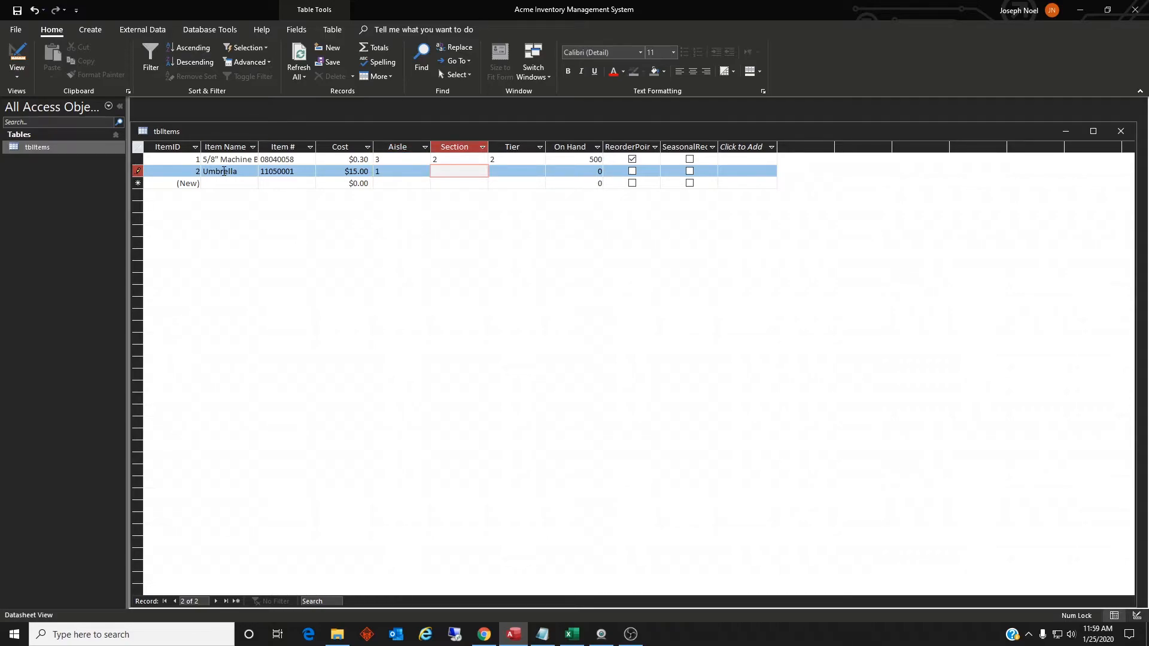
key(Tab)
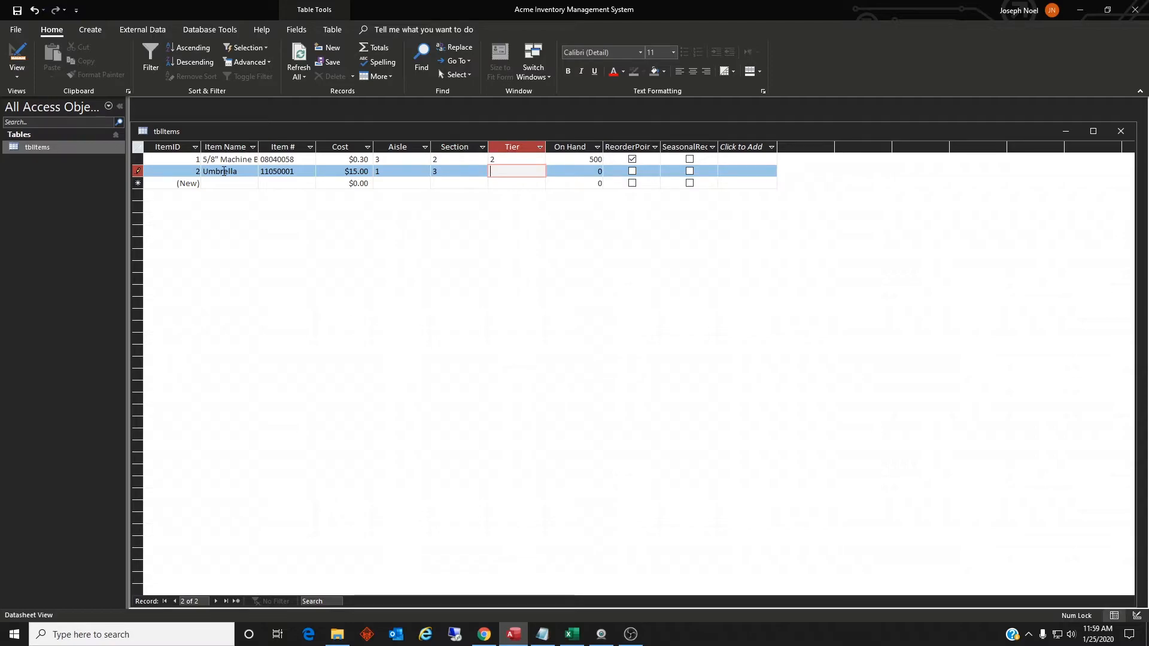
text(2)
key(Tab)
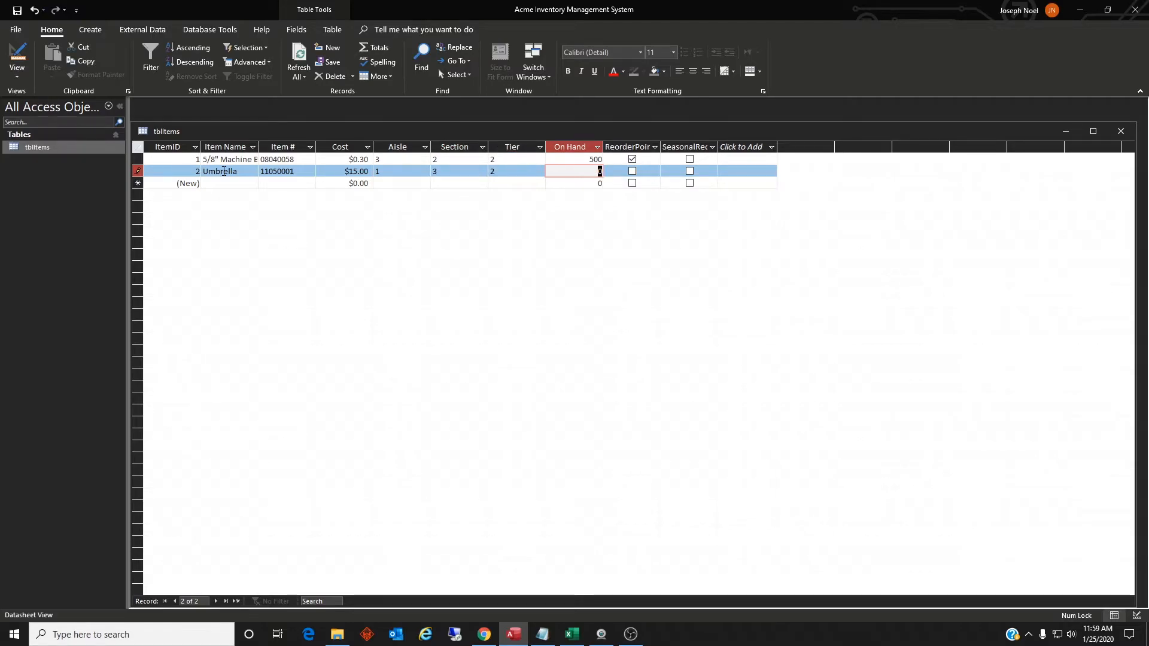
- Complete the Umbrella record with 25 on hand and both the reorder point and seasonal options enabled, and close tblItems
text(25)
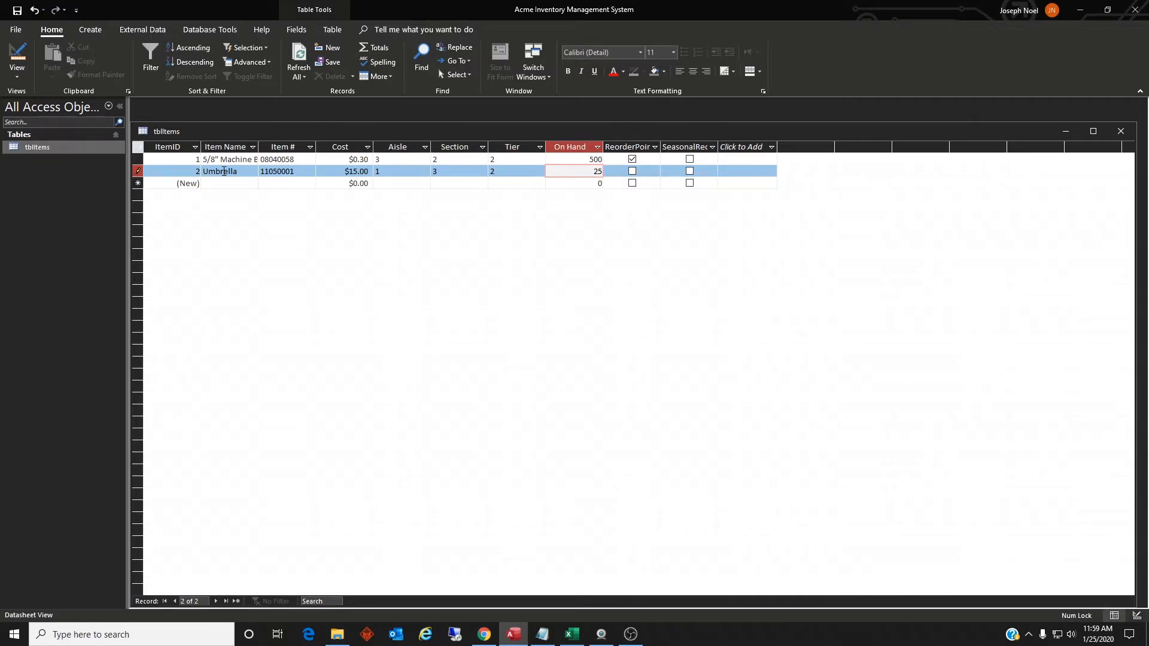
click(632, 171)
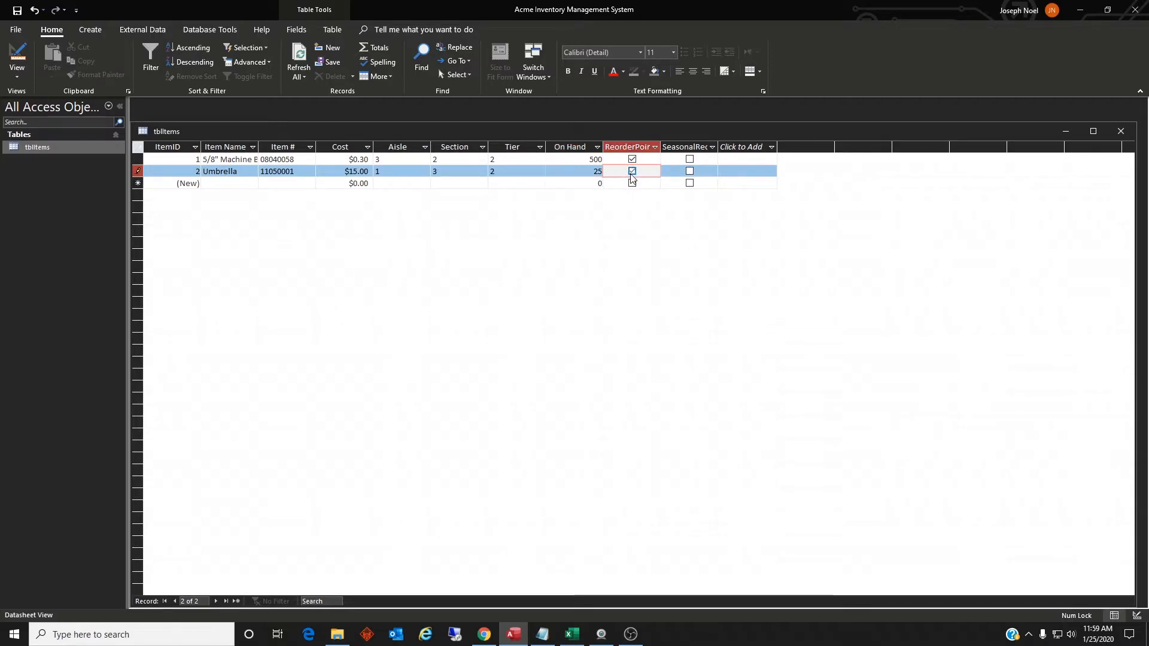
click(689, 173)
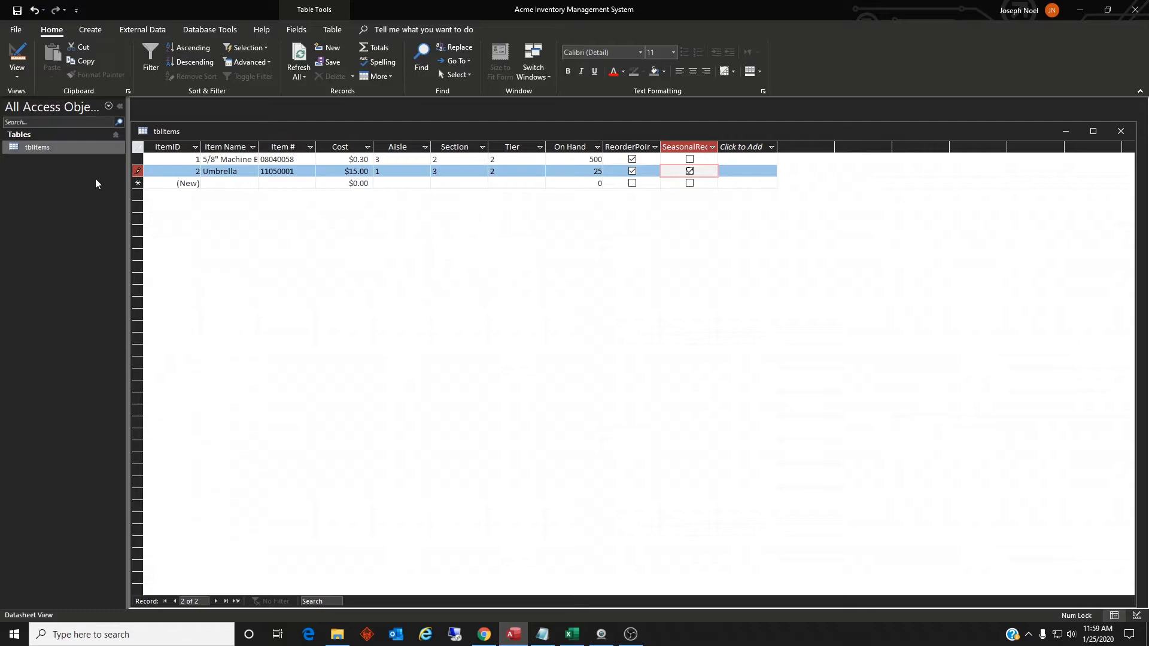
click(1121, 131)
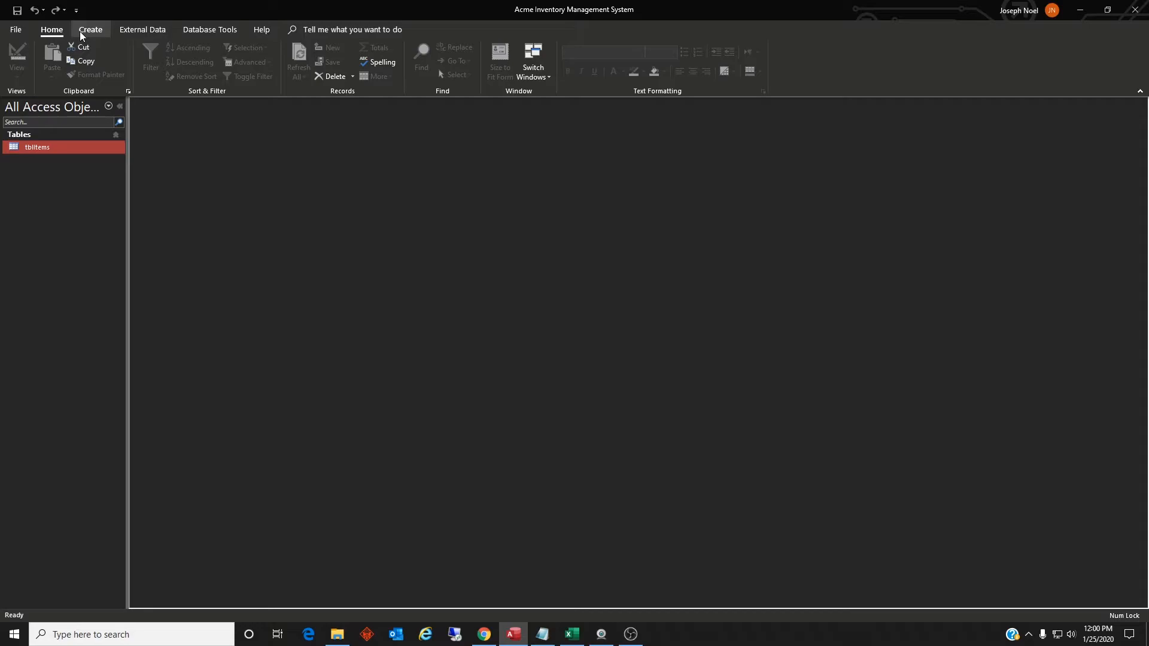
- Create a new table in Design view with IssID as an AutoNumber field
click(80, 31)
click(91, 60)
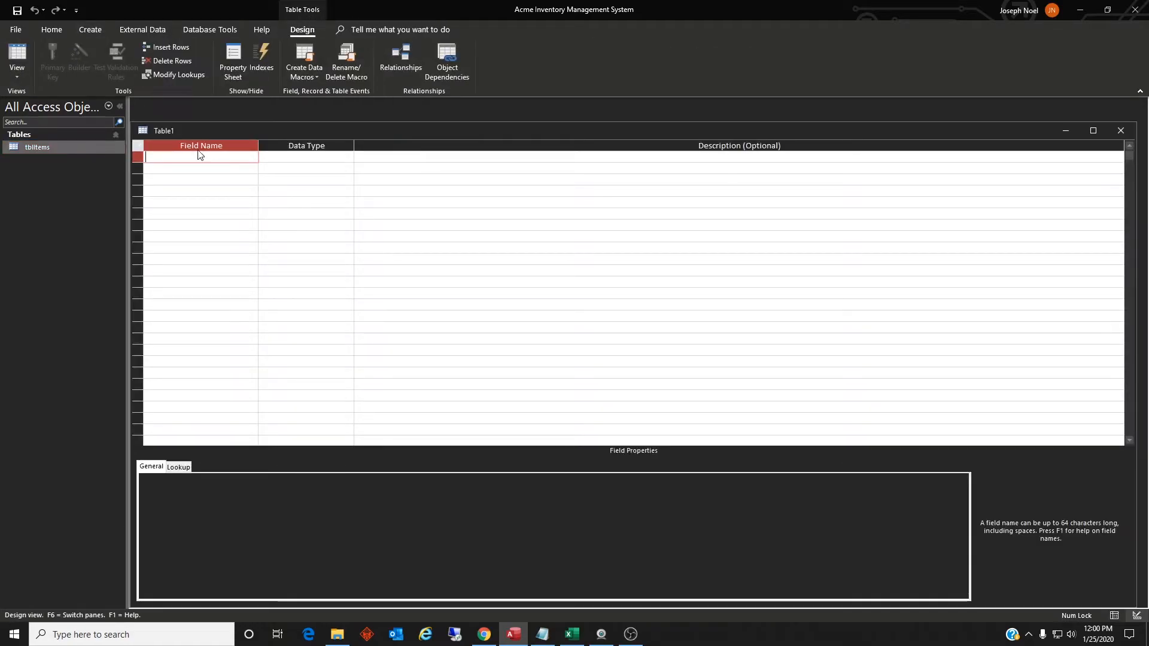
text(IssID)
key(Tab)
text(a)
key(Tab)
key(Tab)
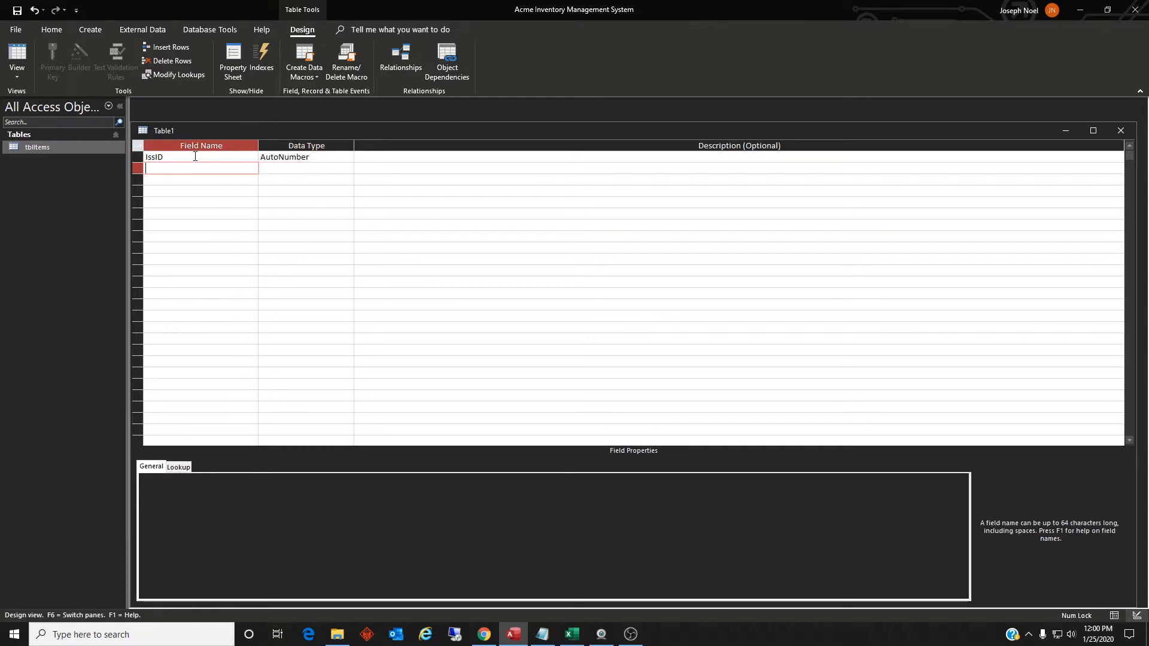
- Add a field named IssDate with the Date/Time data type
text(Iss)
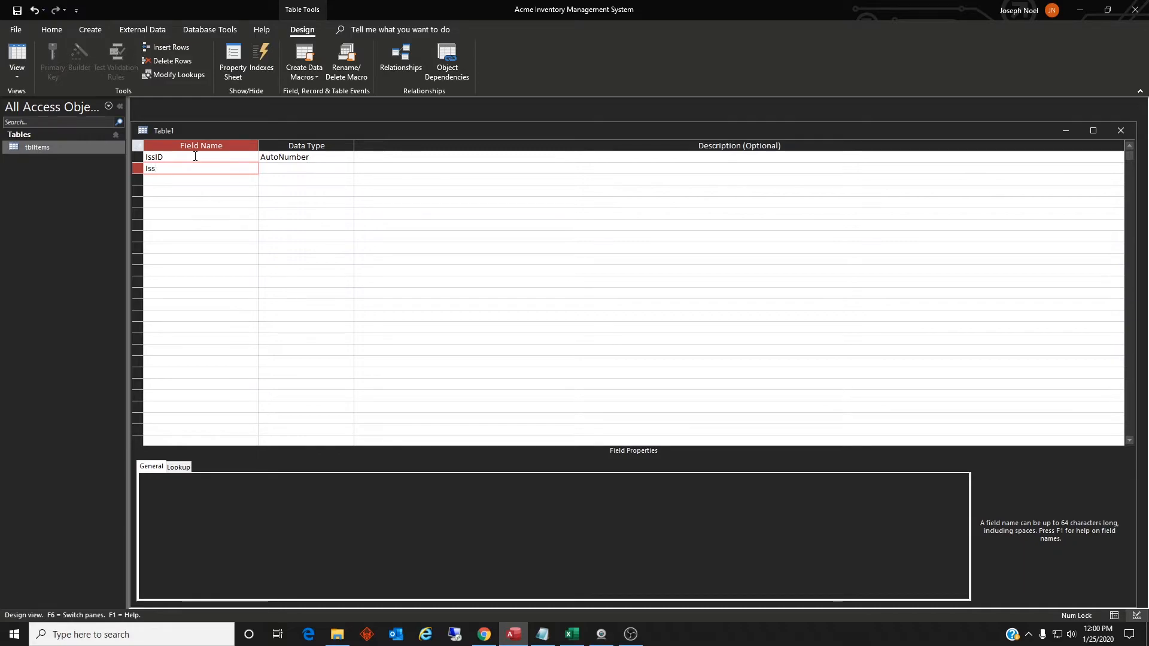
text(Datre)
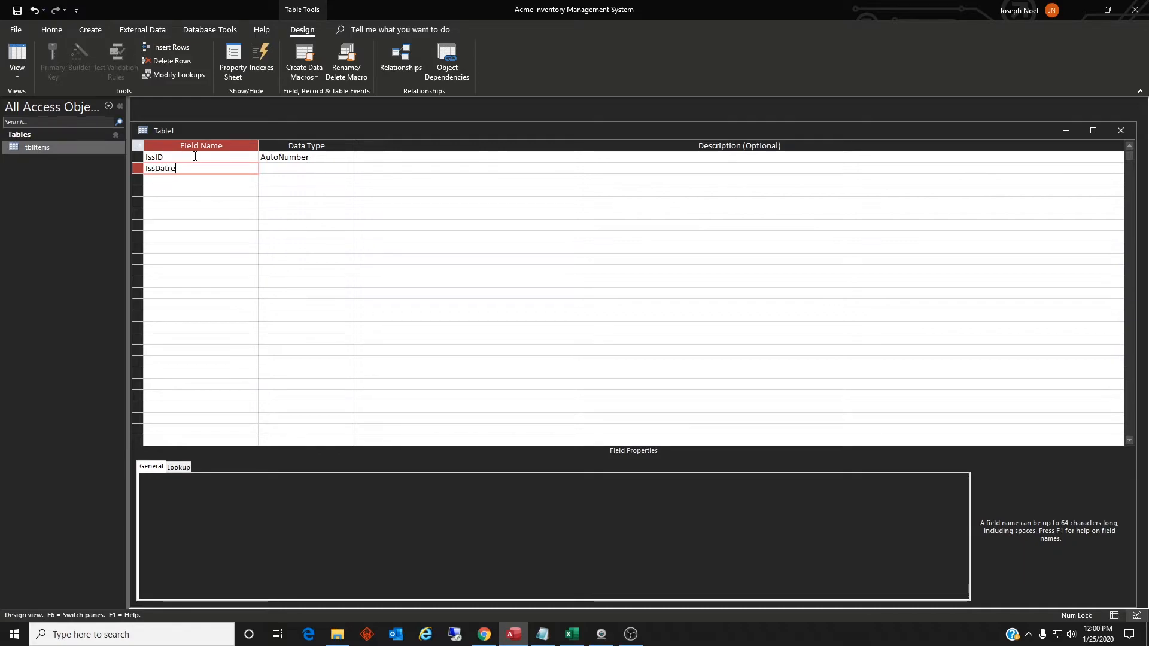
key(BackSpace)
key(BackSpace)
text(e)
key(Tab)
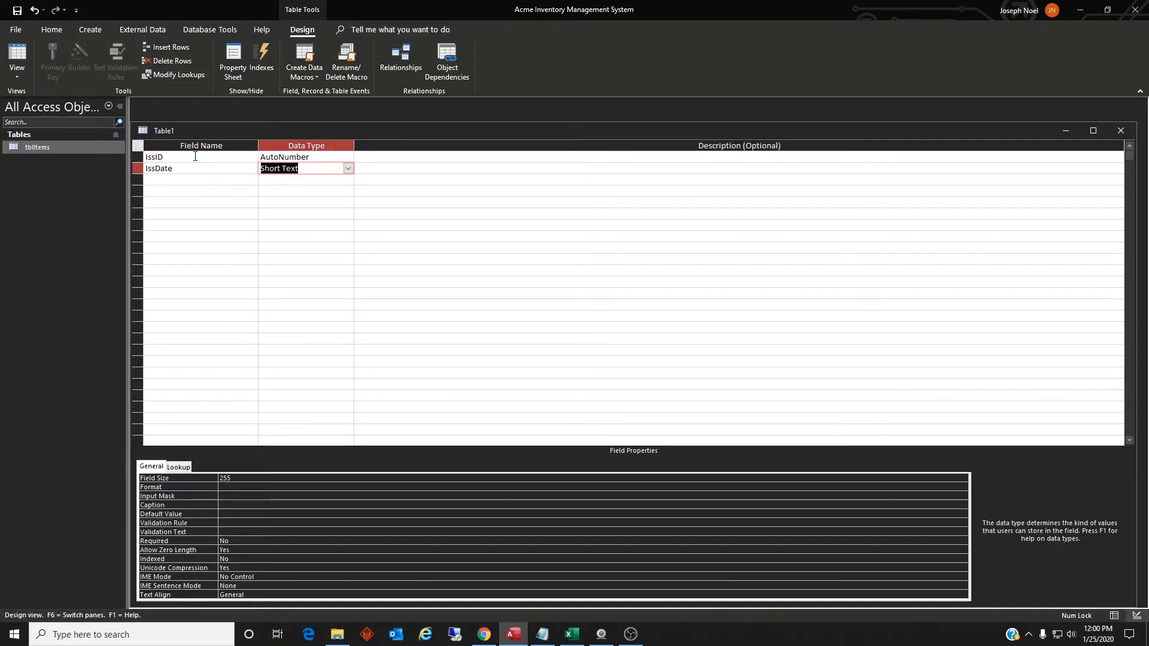
text(date/Time)
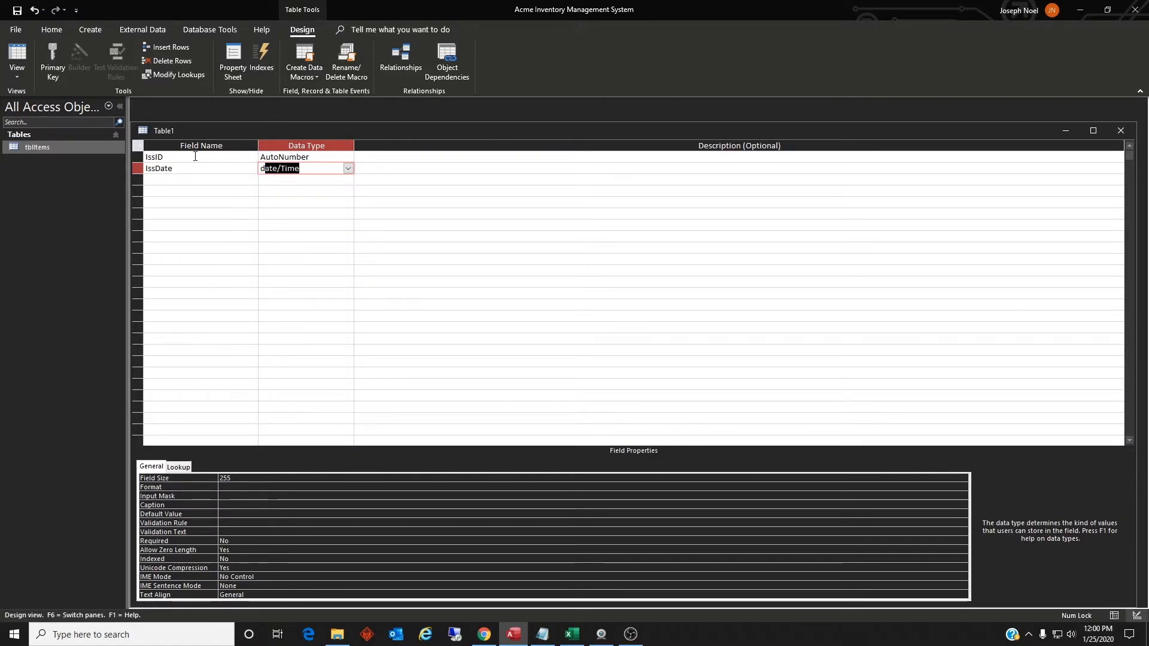
key(Tab)
key(Tab)
- Give the IssDate field the caption Issue Date and the Short Date format
key(Up)
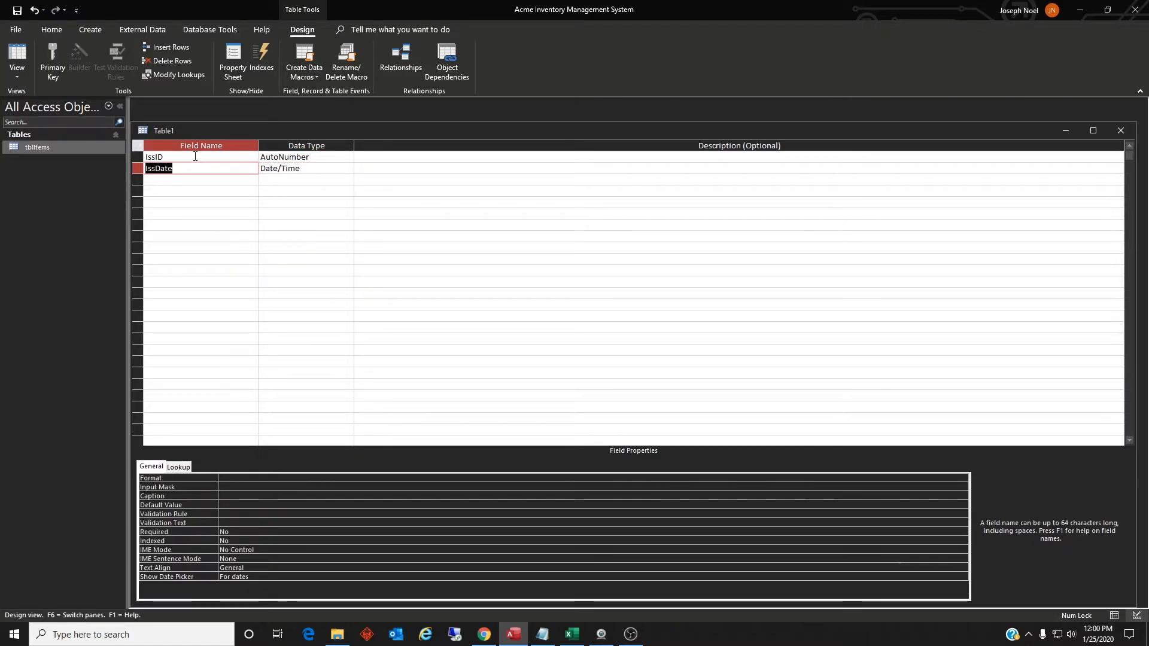
click(234, 496)
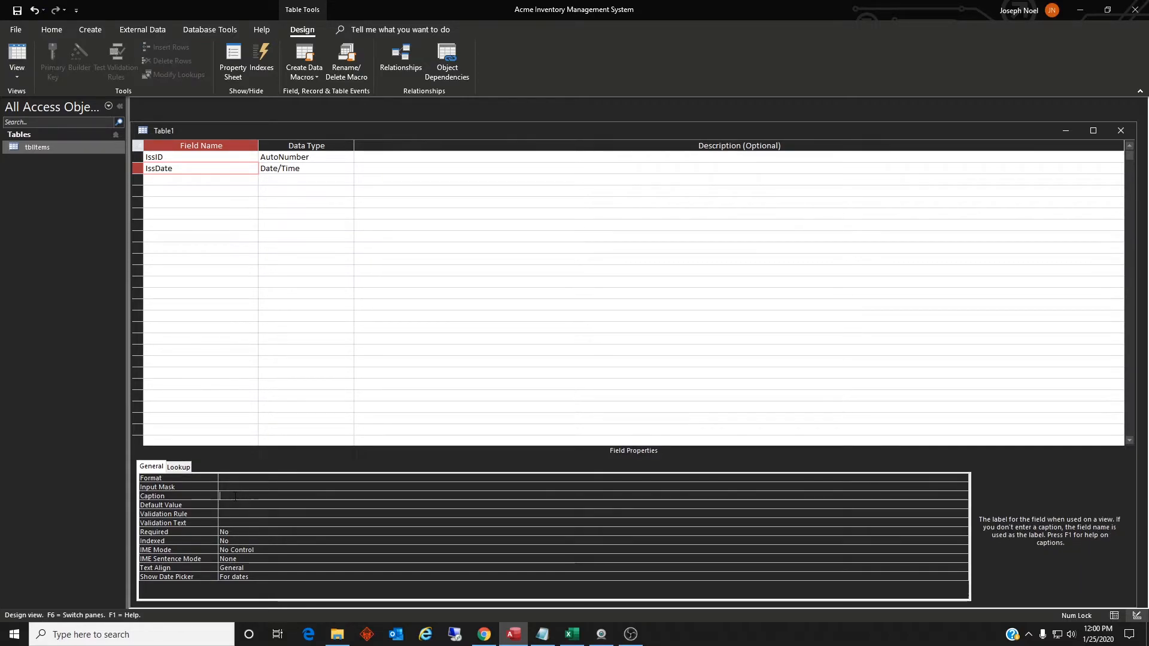
text(Issue Date)
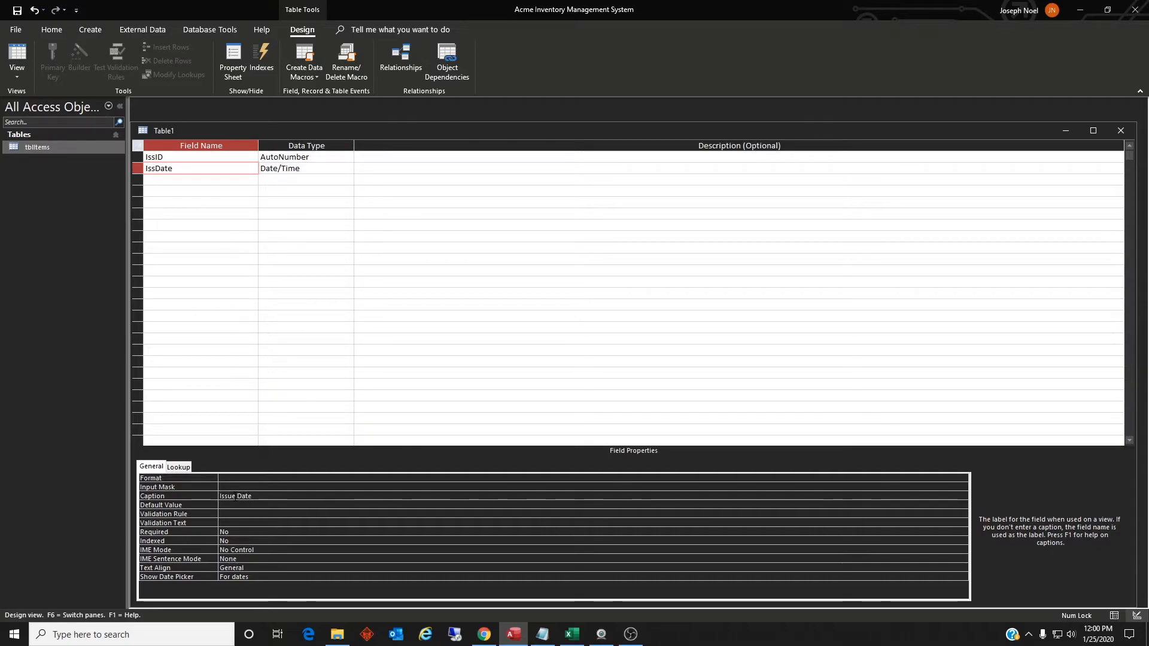
click(231, 480)
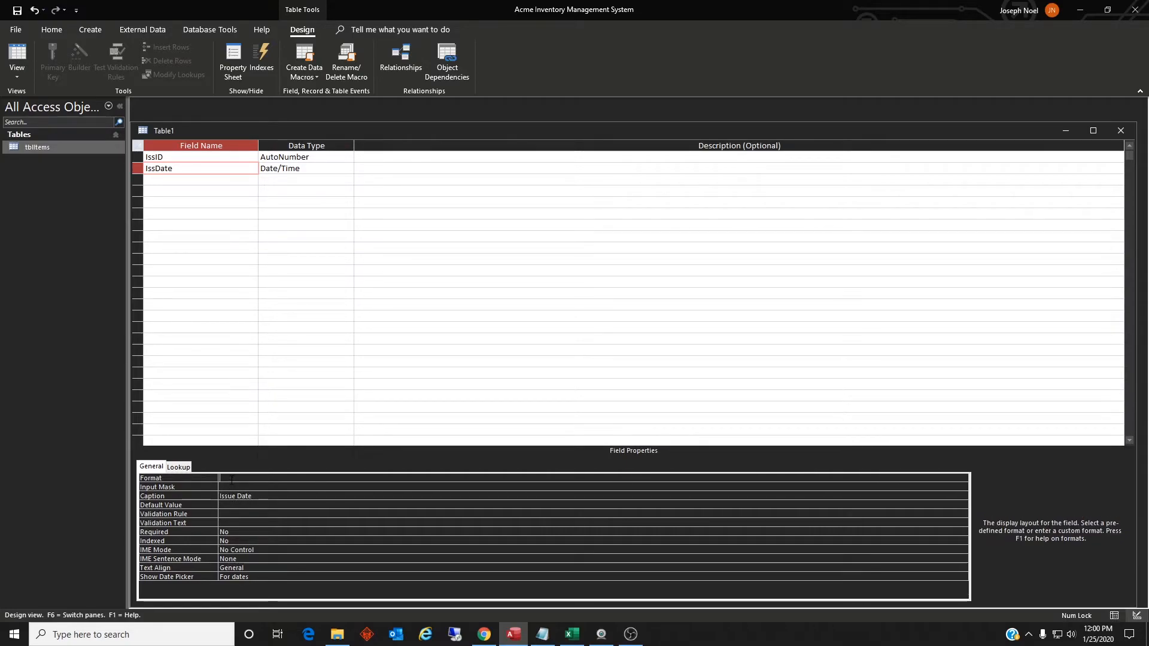
click(963, 479)
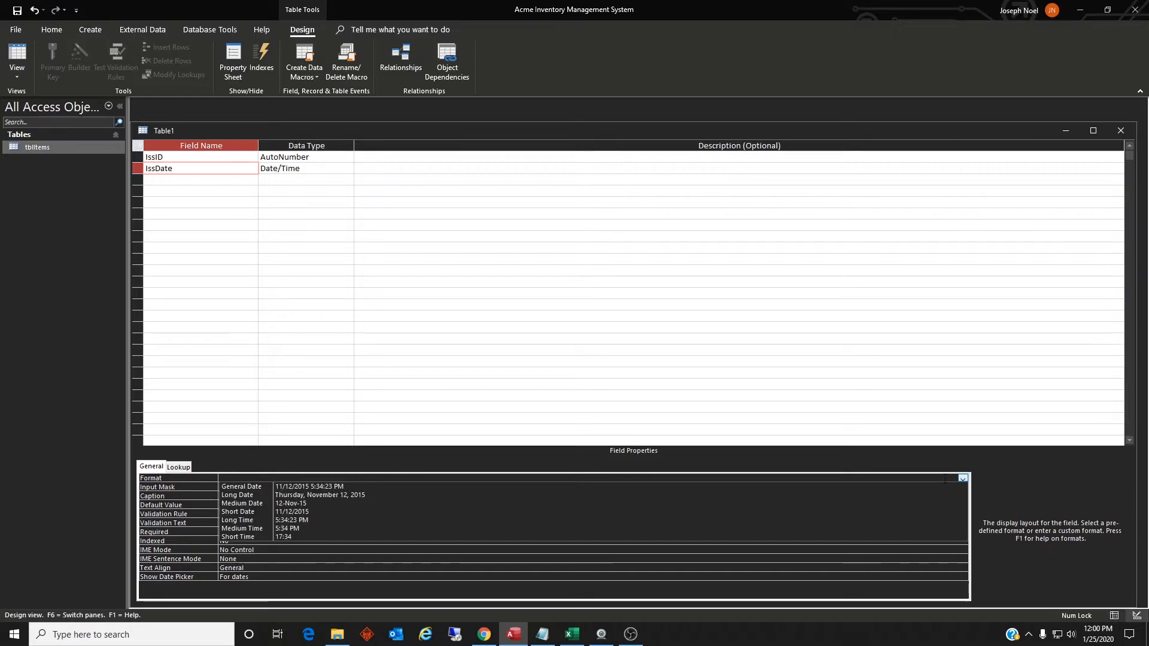
click(247, 512)
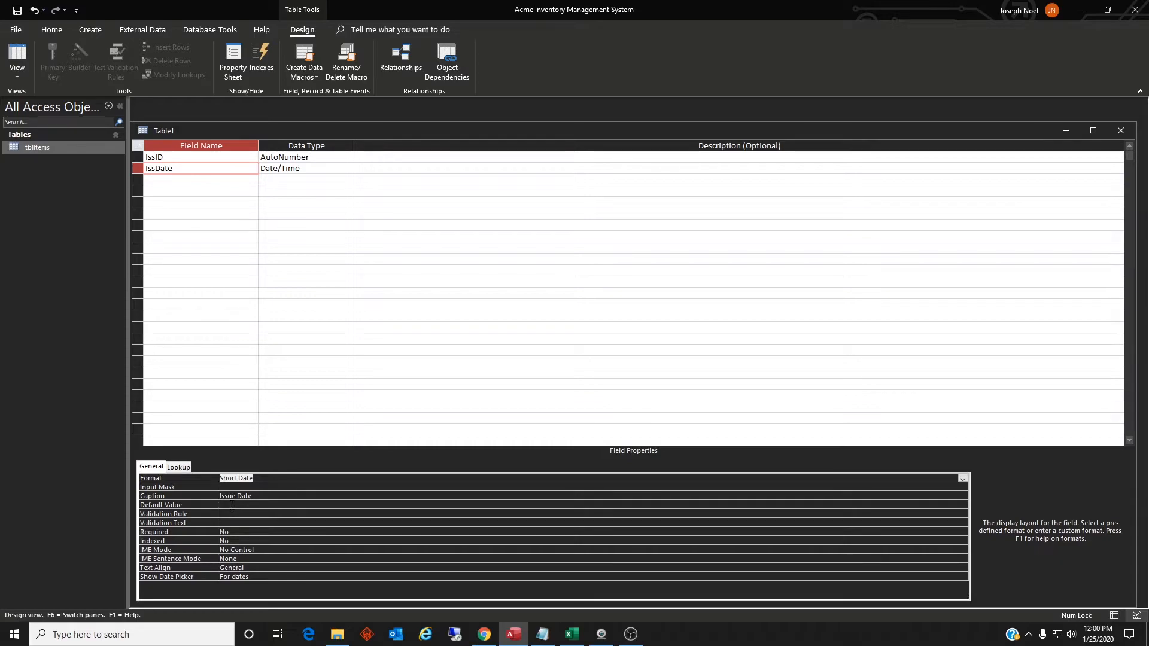
click(231, 505)
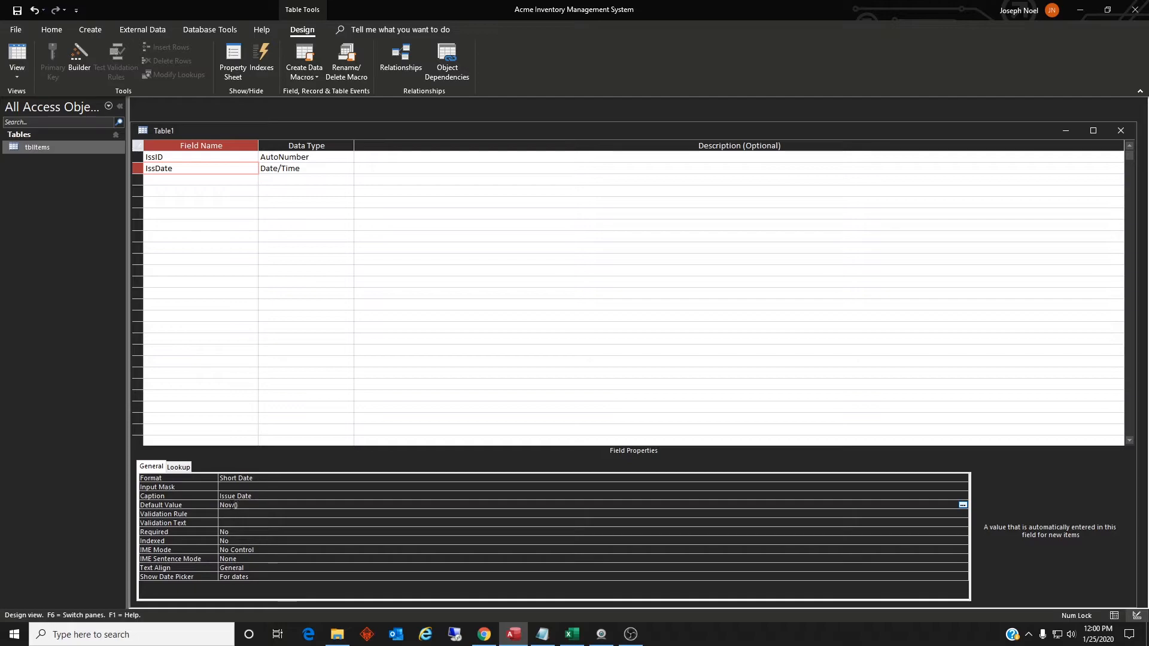
key(Return)
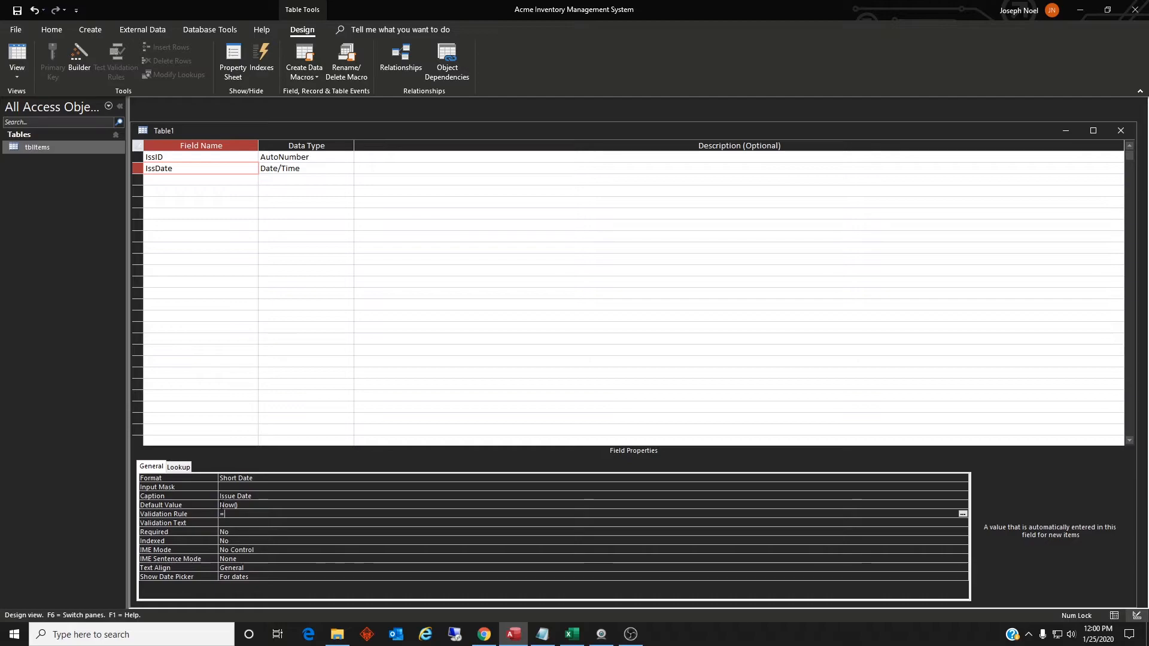
text(Now())
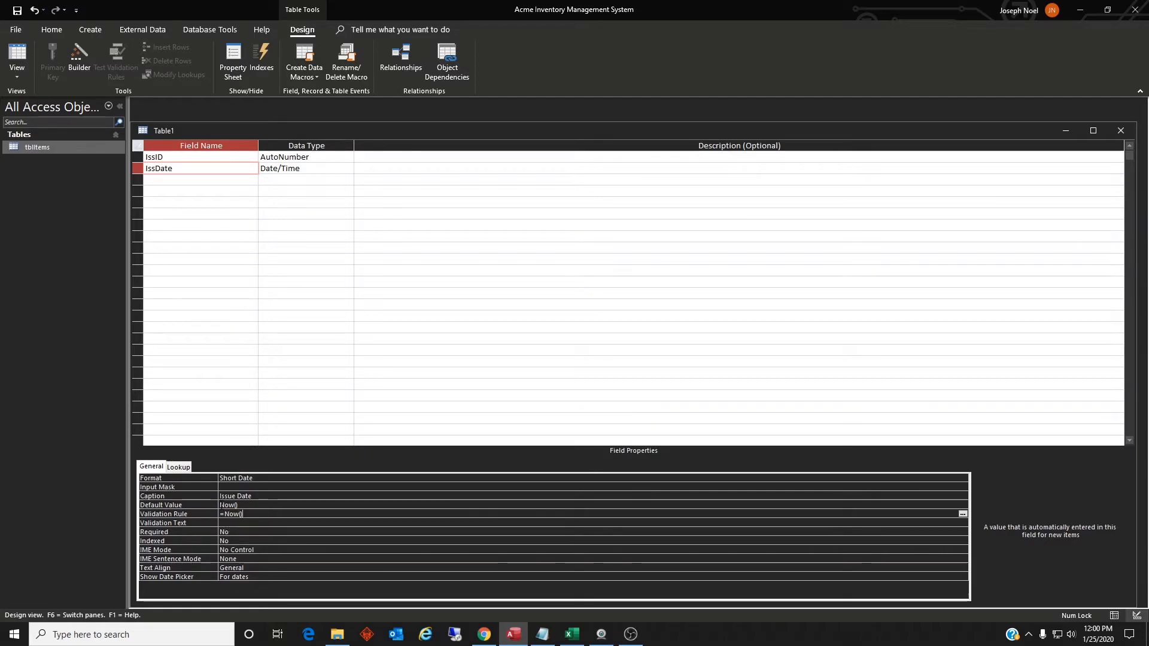
key(Return)
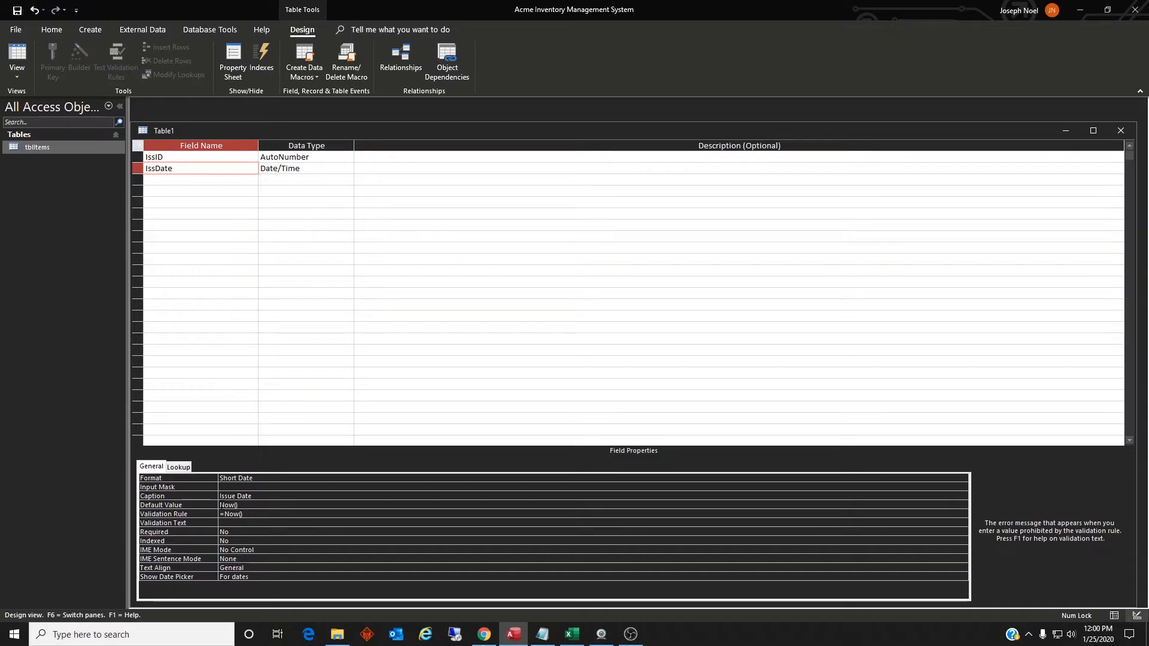
click(214, 513)
key(Delete)
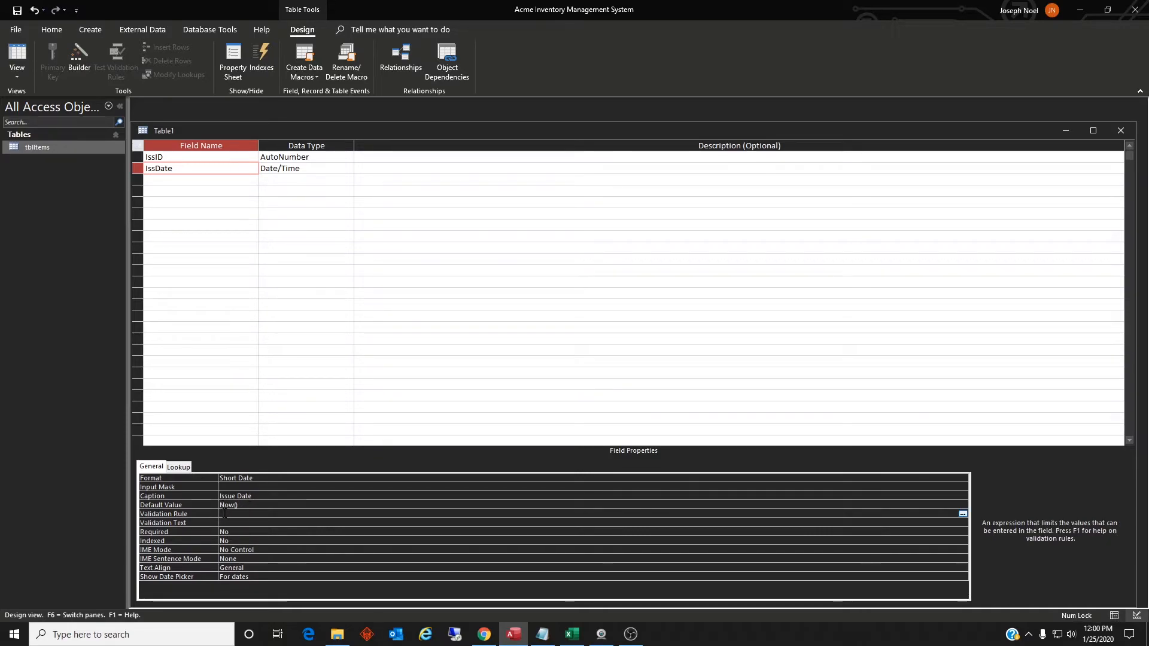
- Set the default value of the IssDate field to =Now()
click(211, 504)
text(=Now())
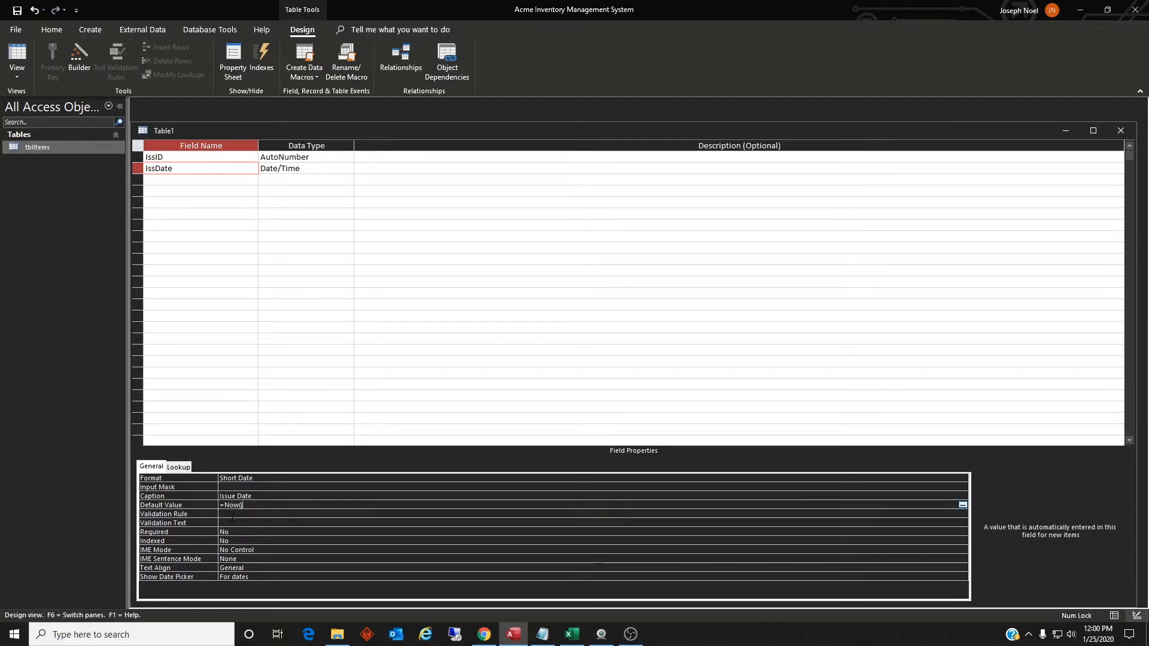
key(Return)
- Add a field named IssItemID with the Number data type
click(178, 179)
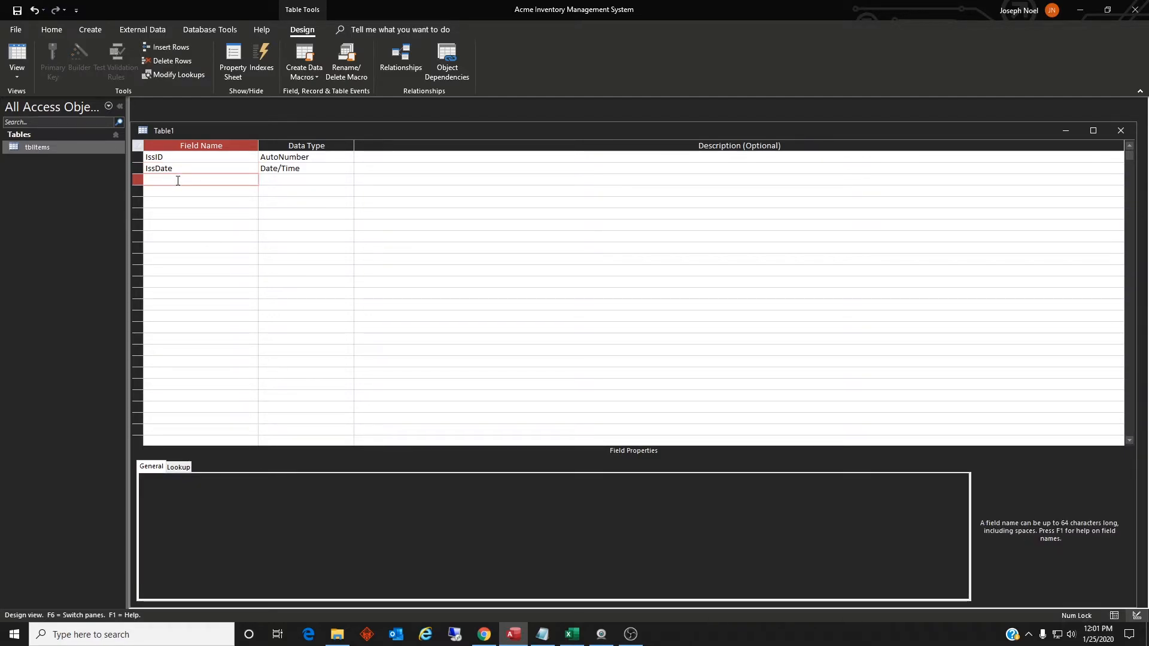
text(I)
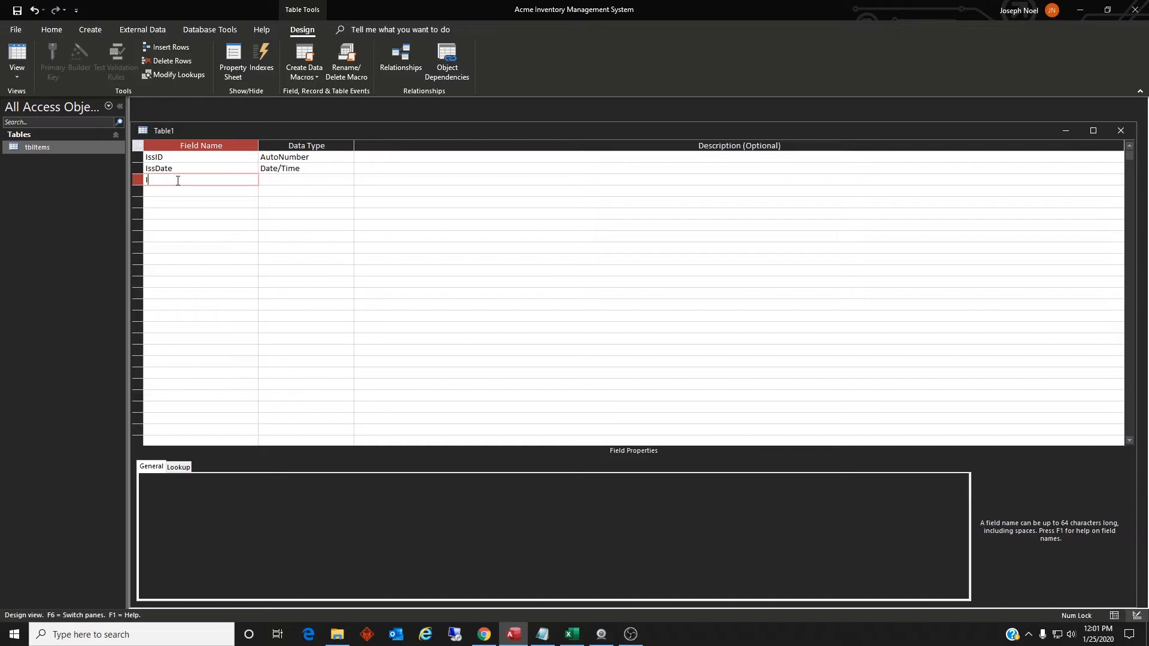
text(ssItem)
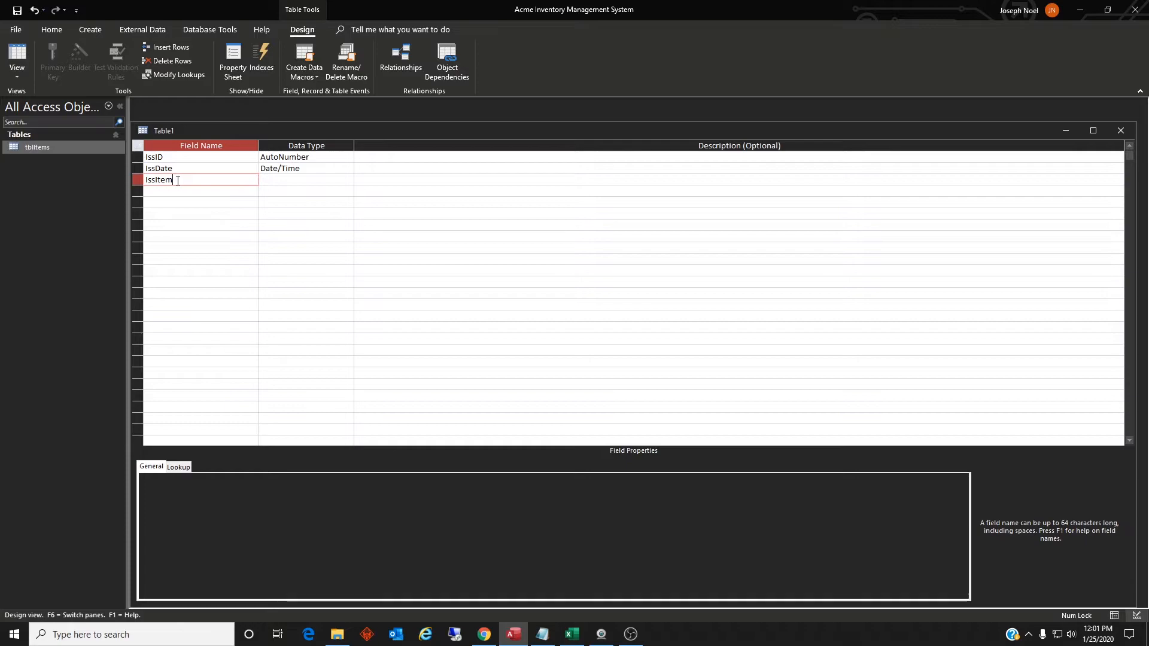
text(ID)
click(274, 180)
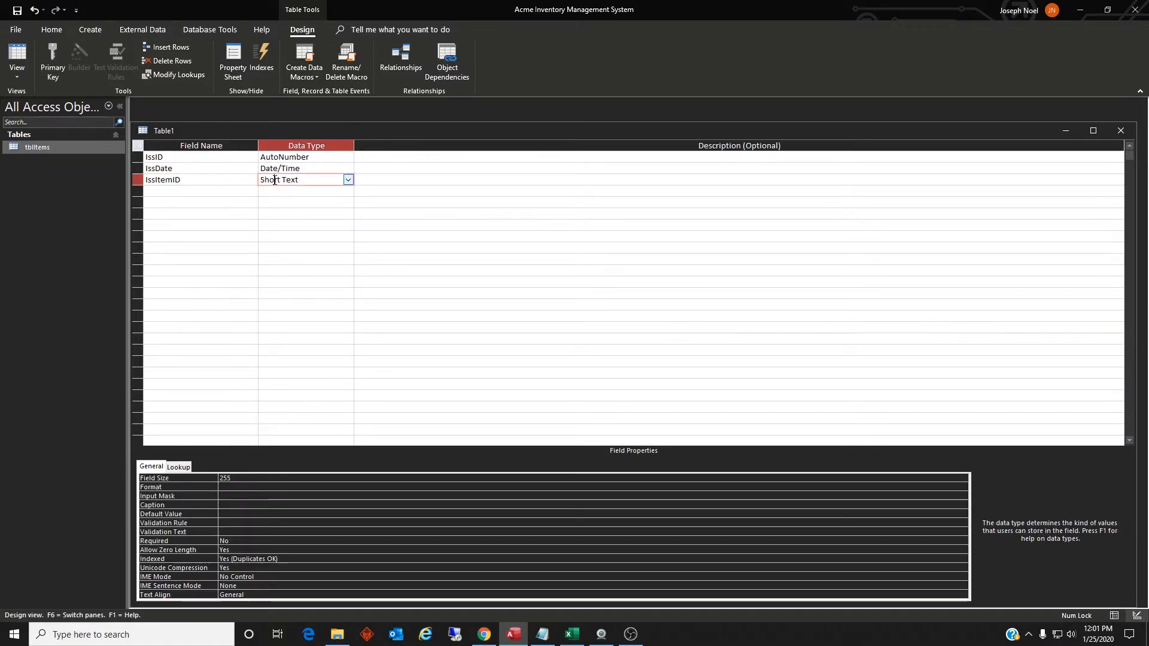
click(348, 179)
click(276, 205)
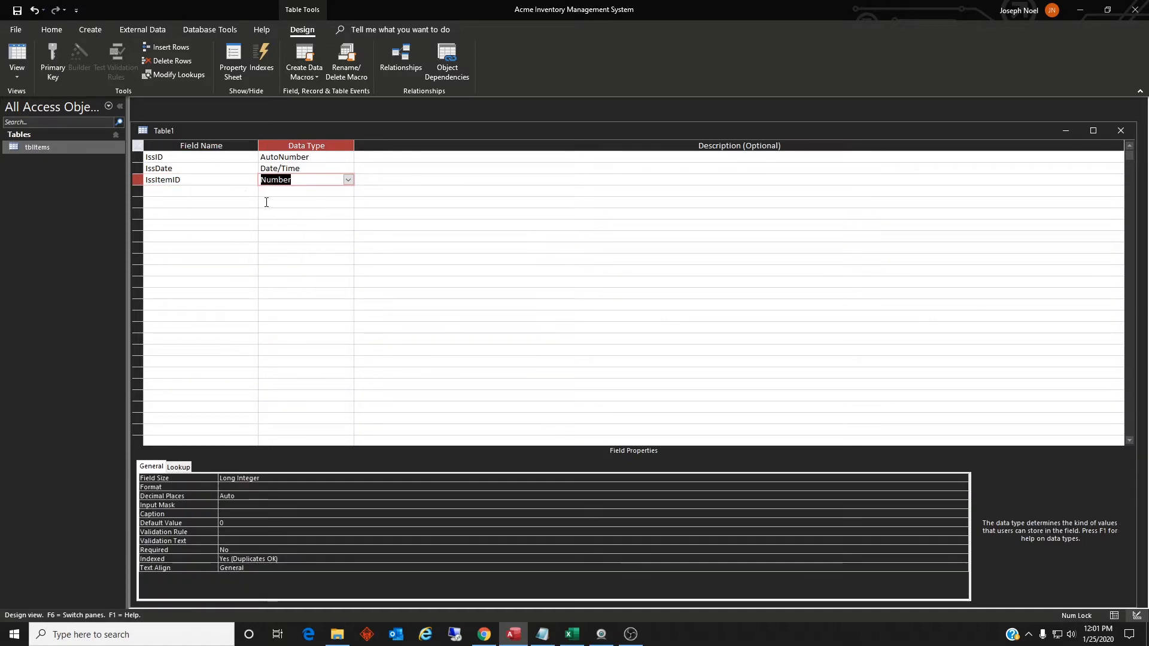
- Add a field named IssCost with the Currency data type below IssItemID
click(210, 191)
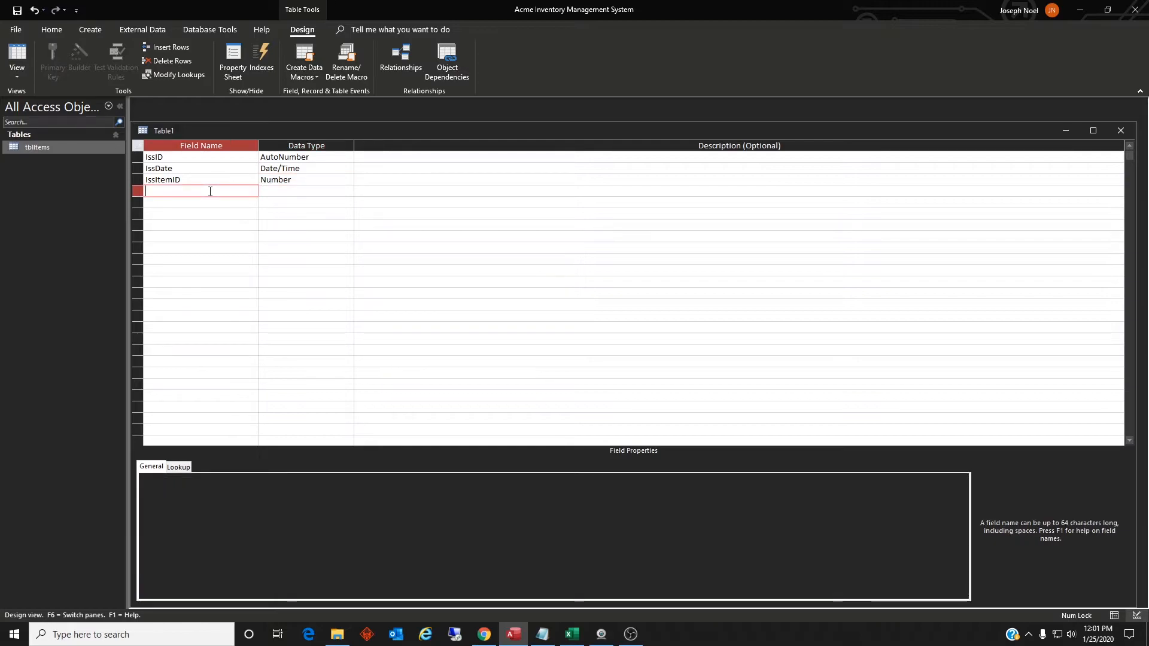
text(IssCost)
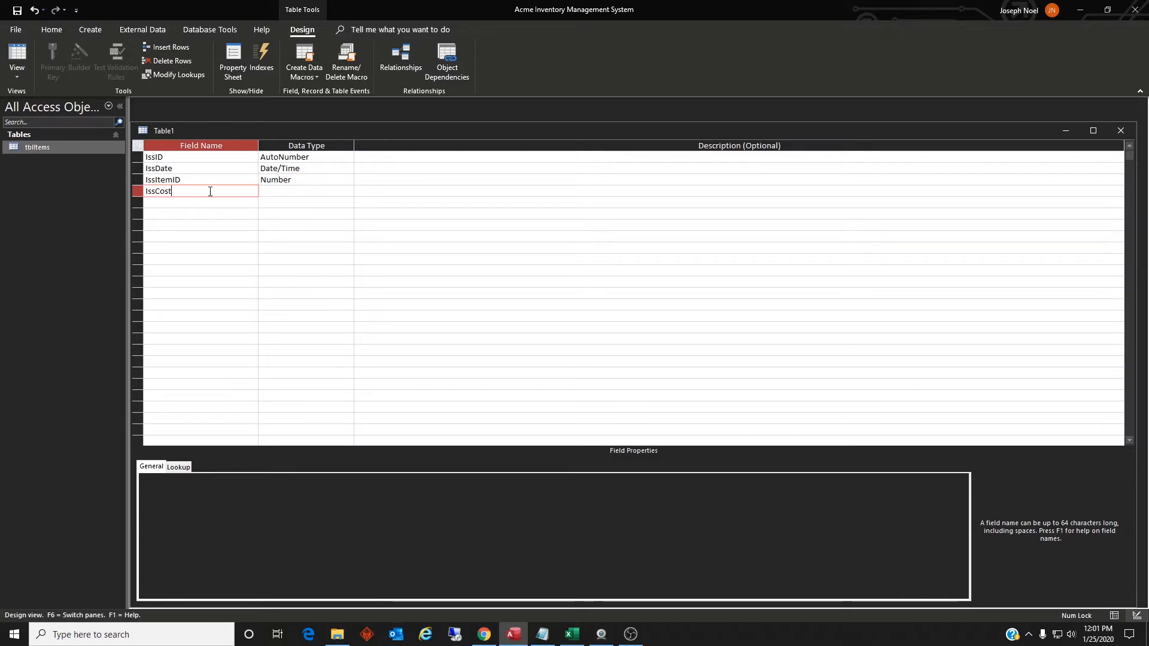
key(Tab)
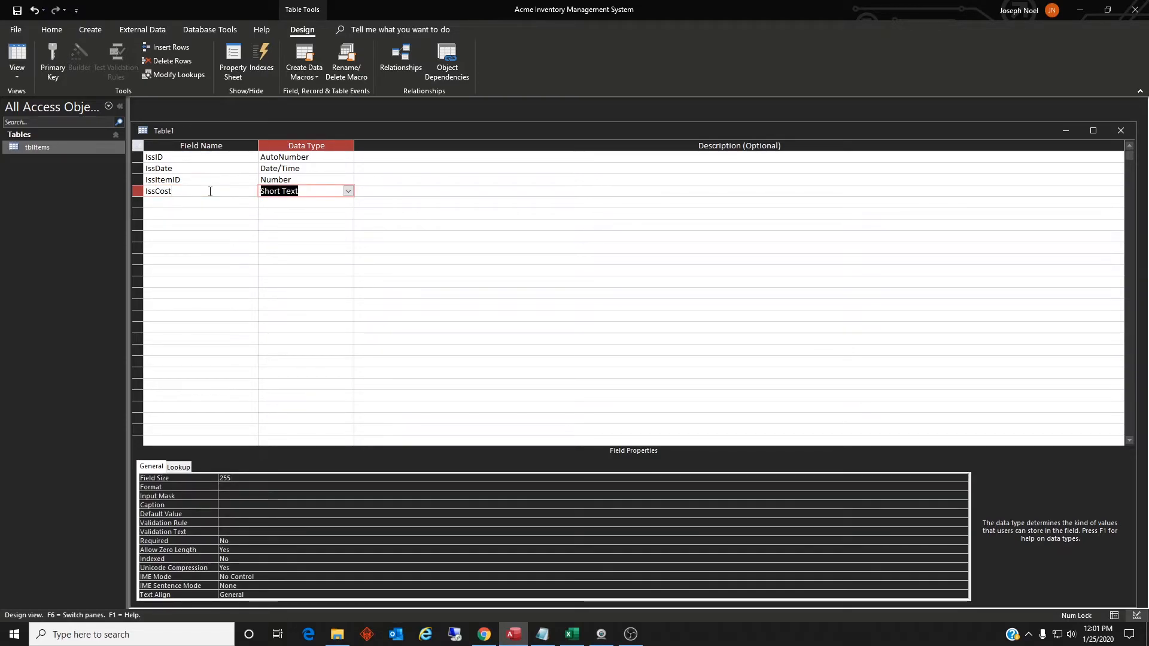
text(currency)
key(Tab)
key(Tab)
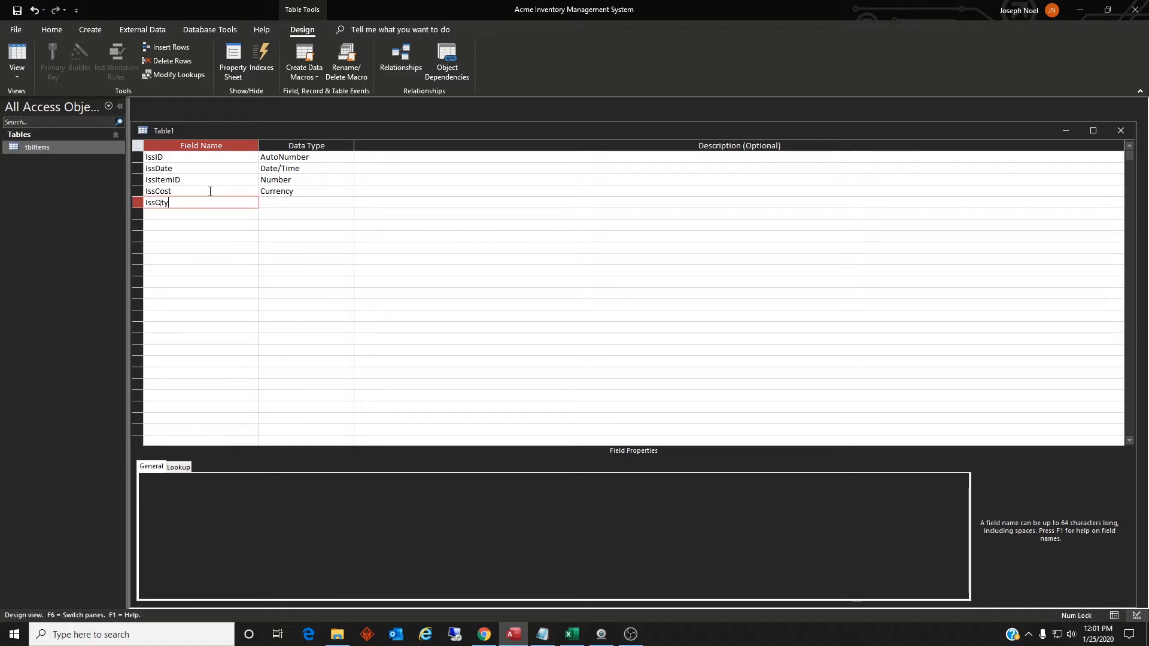
- Add a field named IssQty with the Number data type
key(Tab)
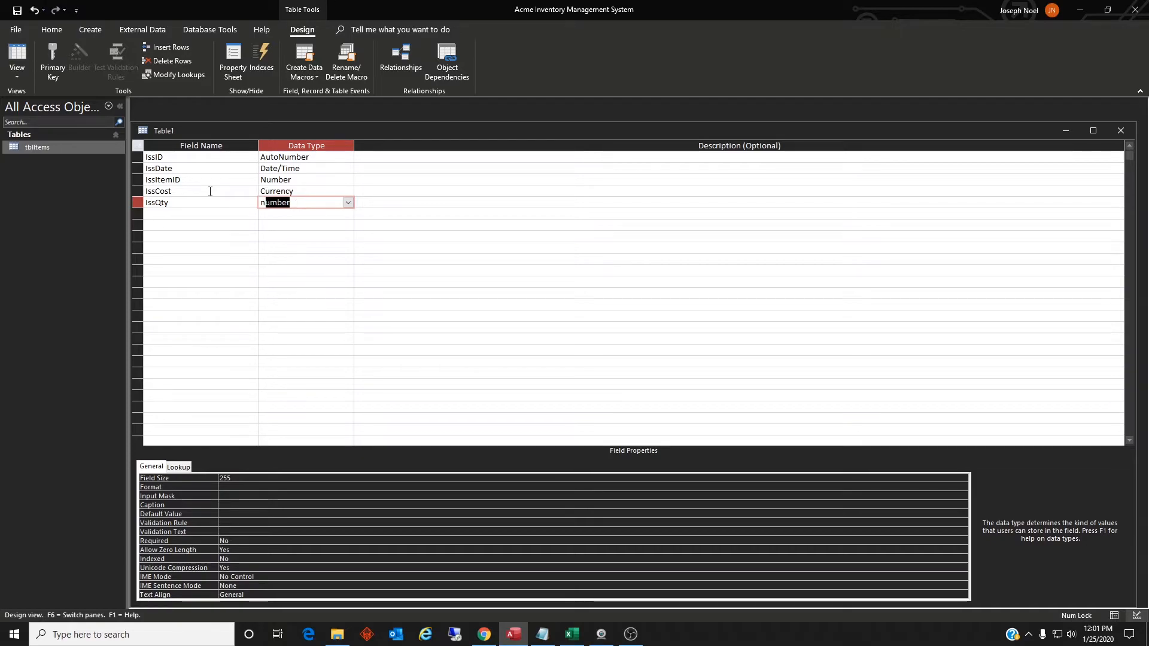
text(n)
key(Tab)
key(Tab)
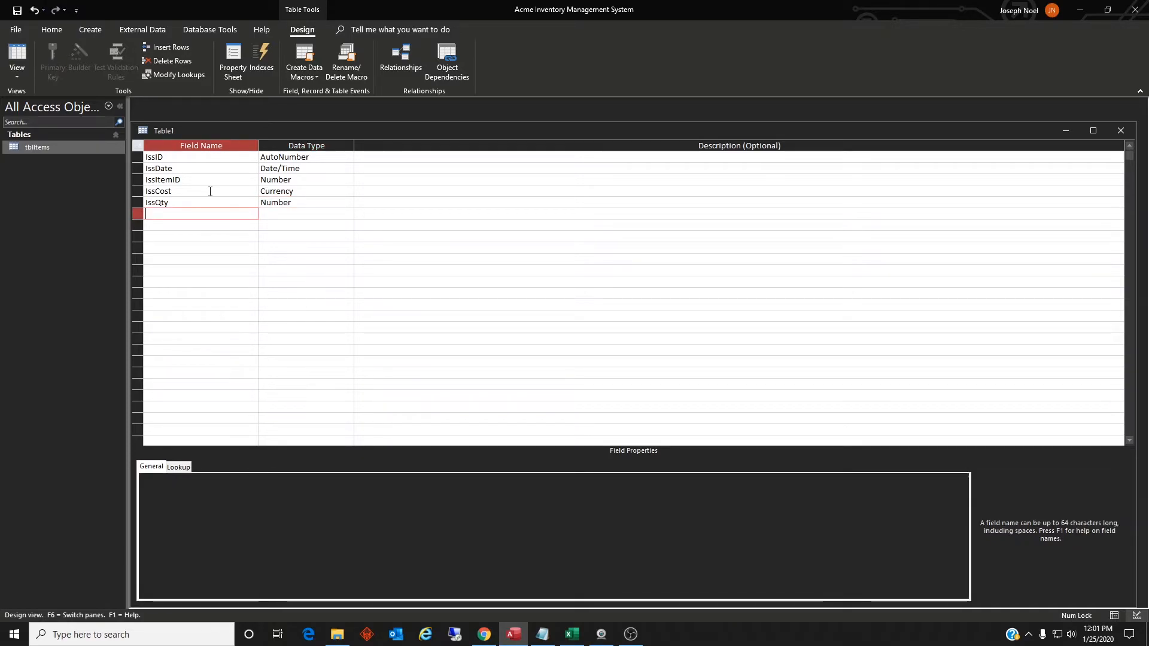
- Add a field named Representative with the Short Text data type
text(Representative)
key(Tab)
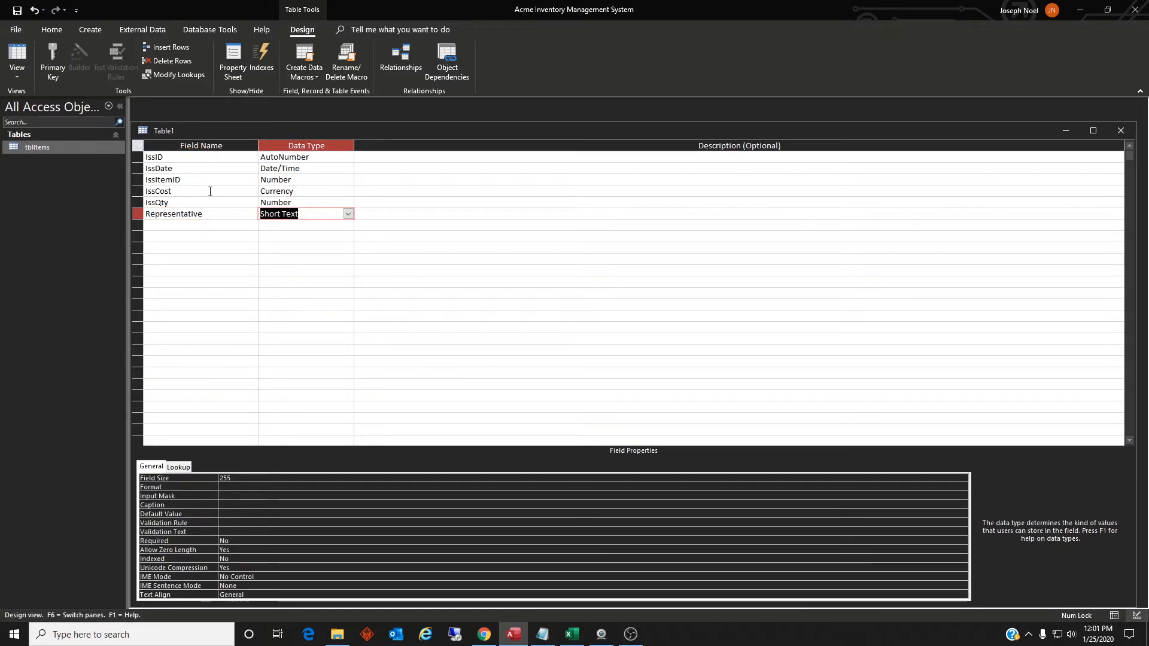
key(Tab)
key(Tab)
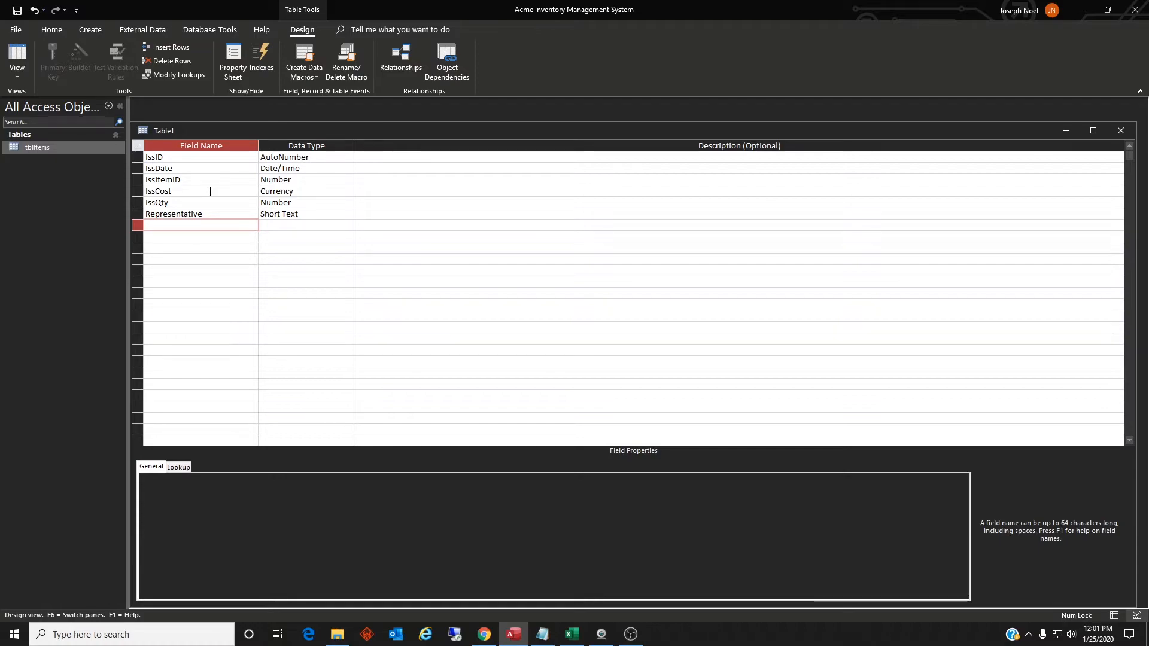
- Add a field named IssTo with the Short Text data type
text(IssTo)
key(Tab)
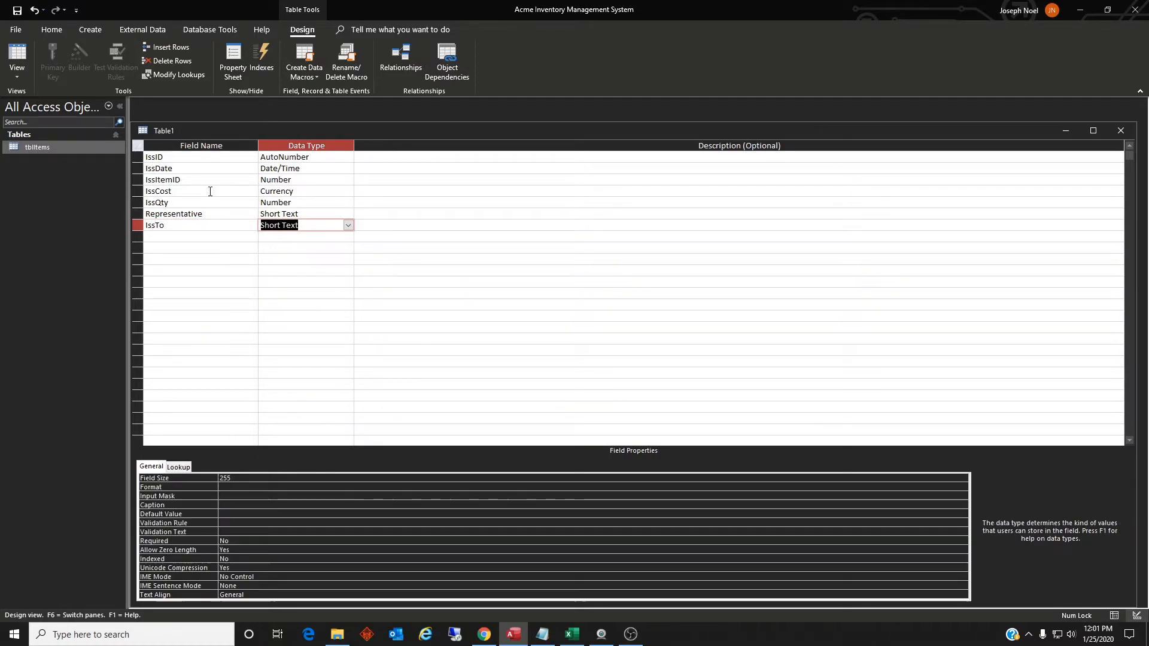
key(Down)
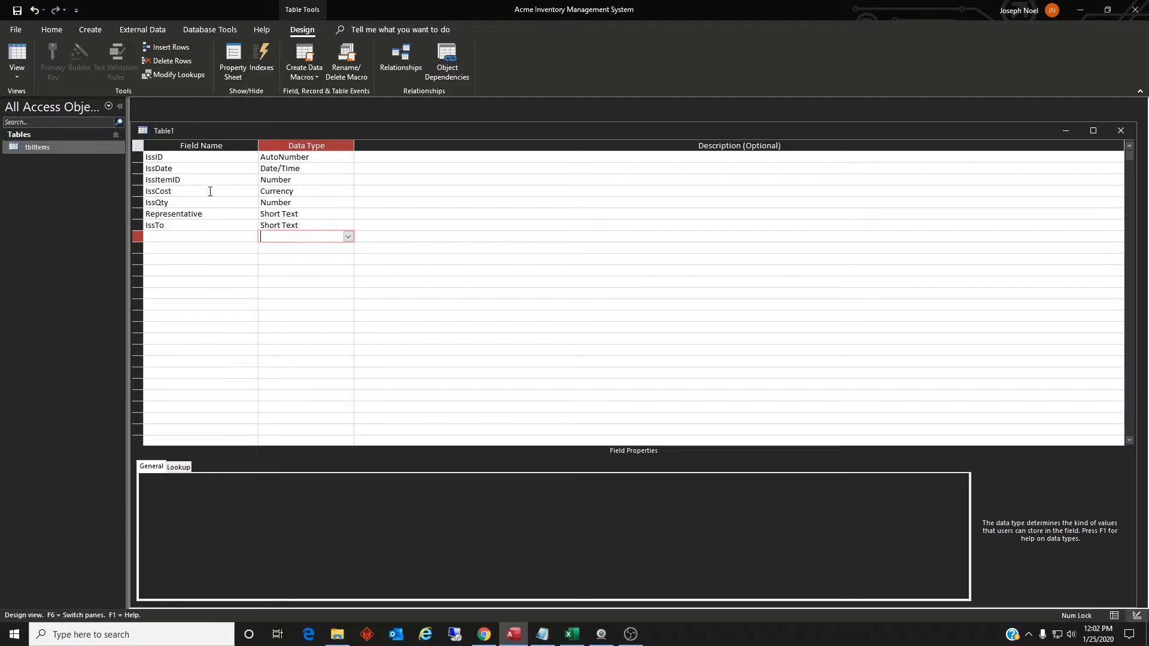
key(shift+Tab)
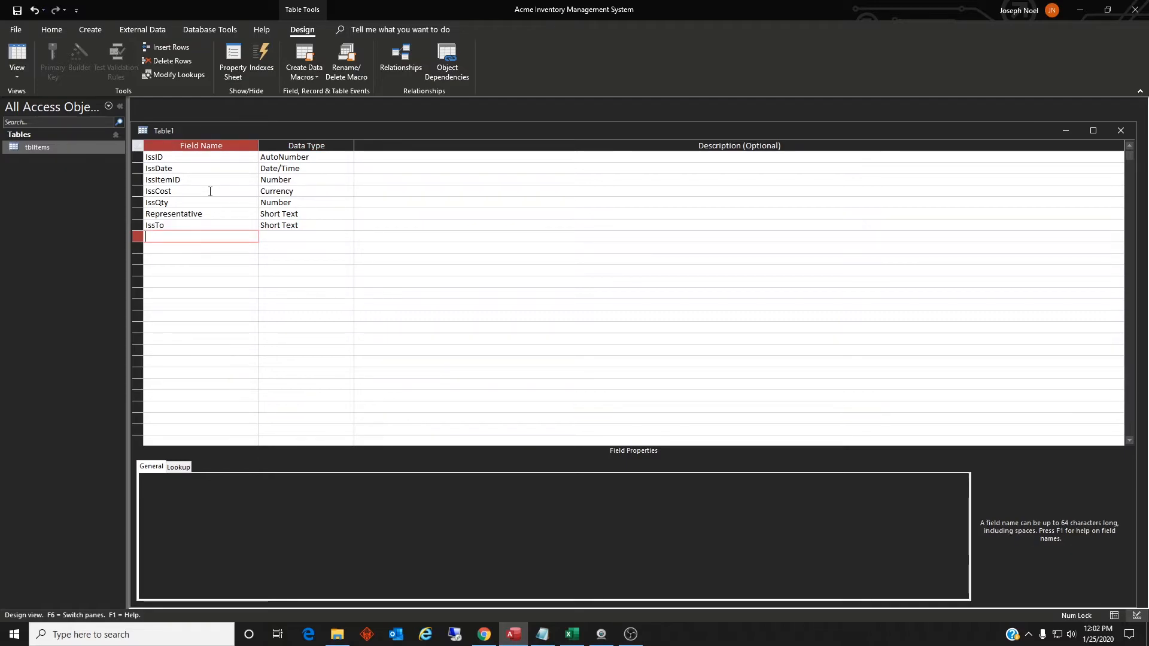
- Add a field named Posted with the Yes/No data type and make IssID the table's primary key
text(Posted)
key(Tab)
text(y)
key(Down)
key(shift+Tab)
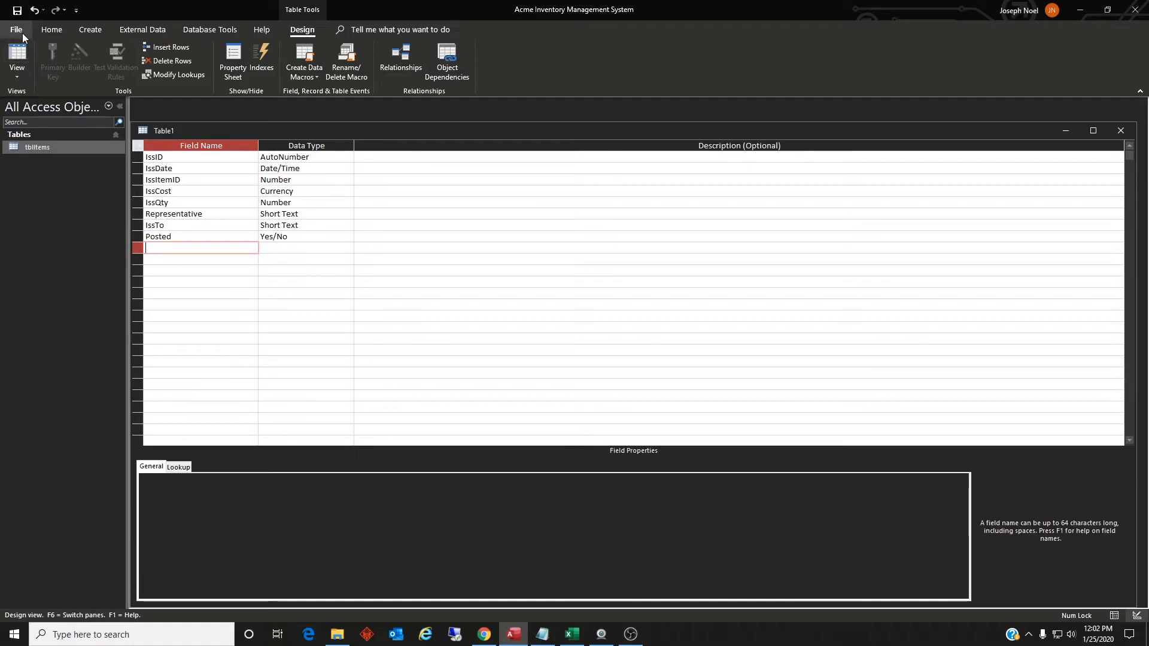
click(138, 157)
click(52, 59)
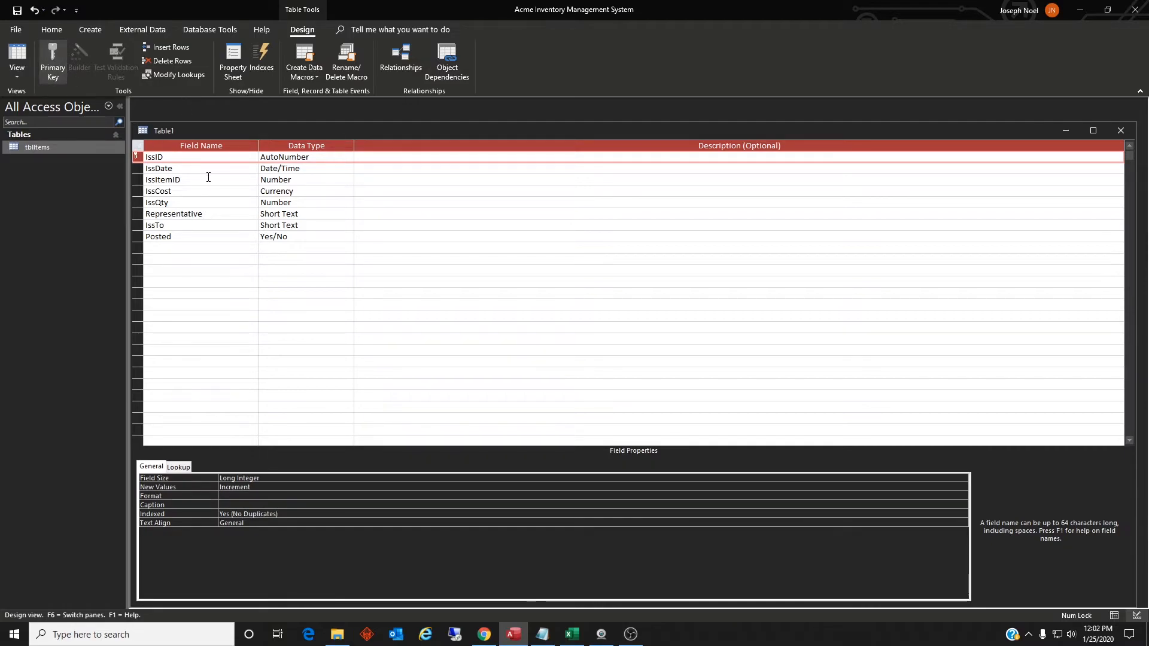
- Save the table under the name tblIssues and close it
click(16, 10)
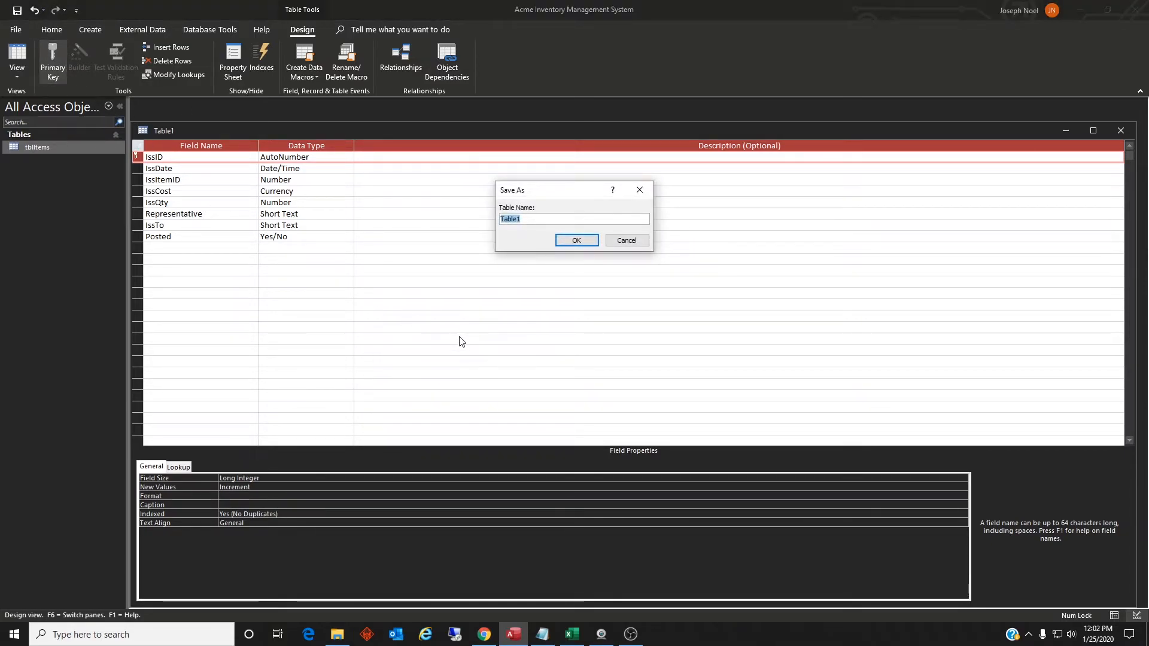
text(tblIs)
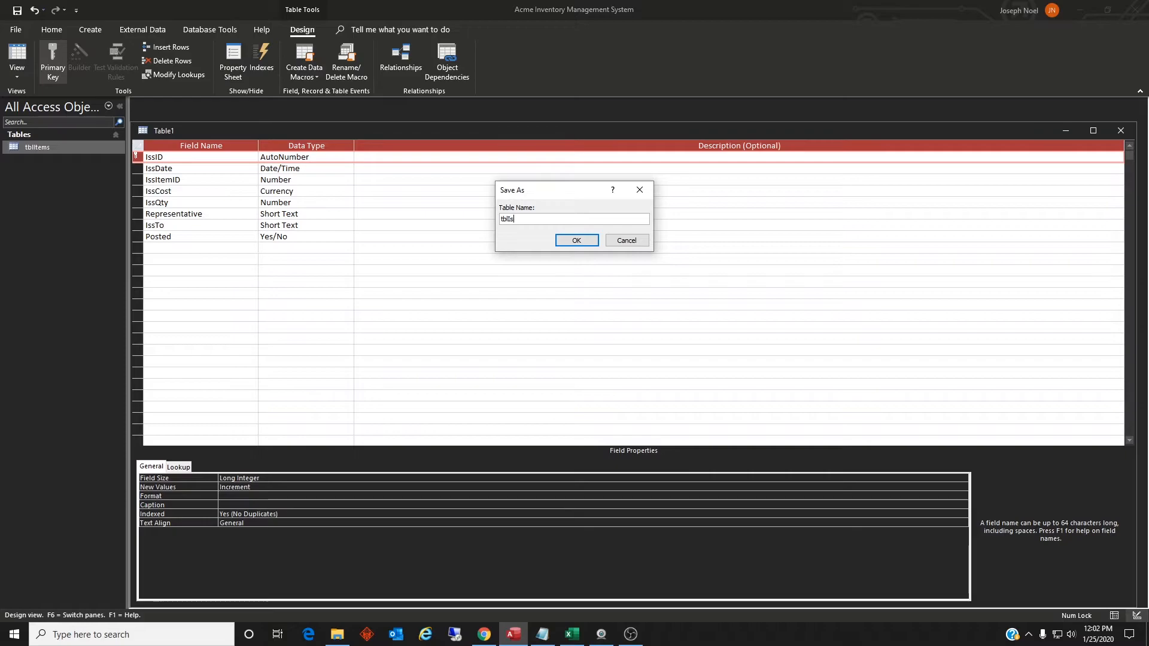
text(sues)
key(Return)
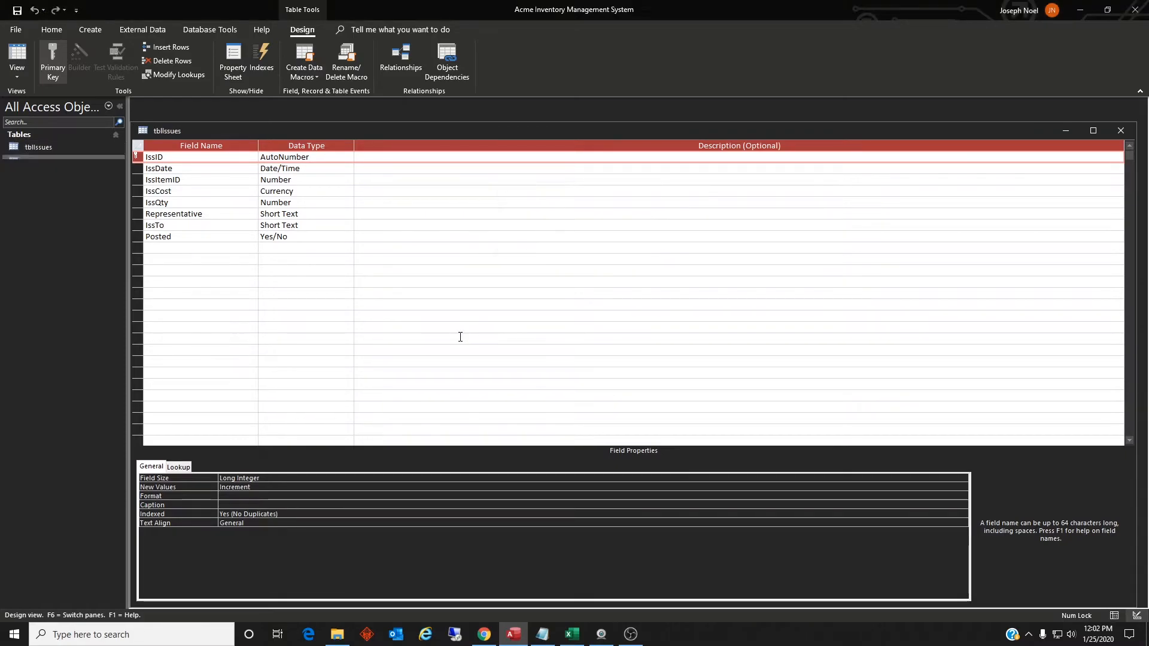
click(1119, 132)
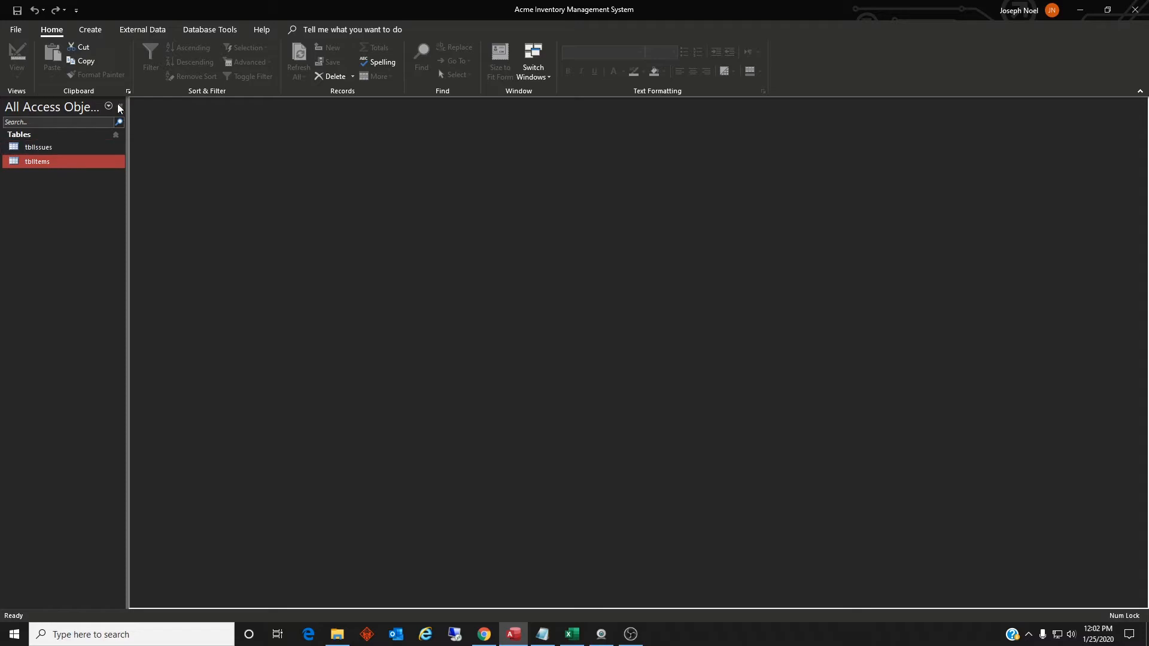
- Create a new table in Design view with an AutoNumber field named OrderID as its primary key
click(90, 30)
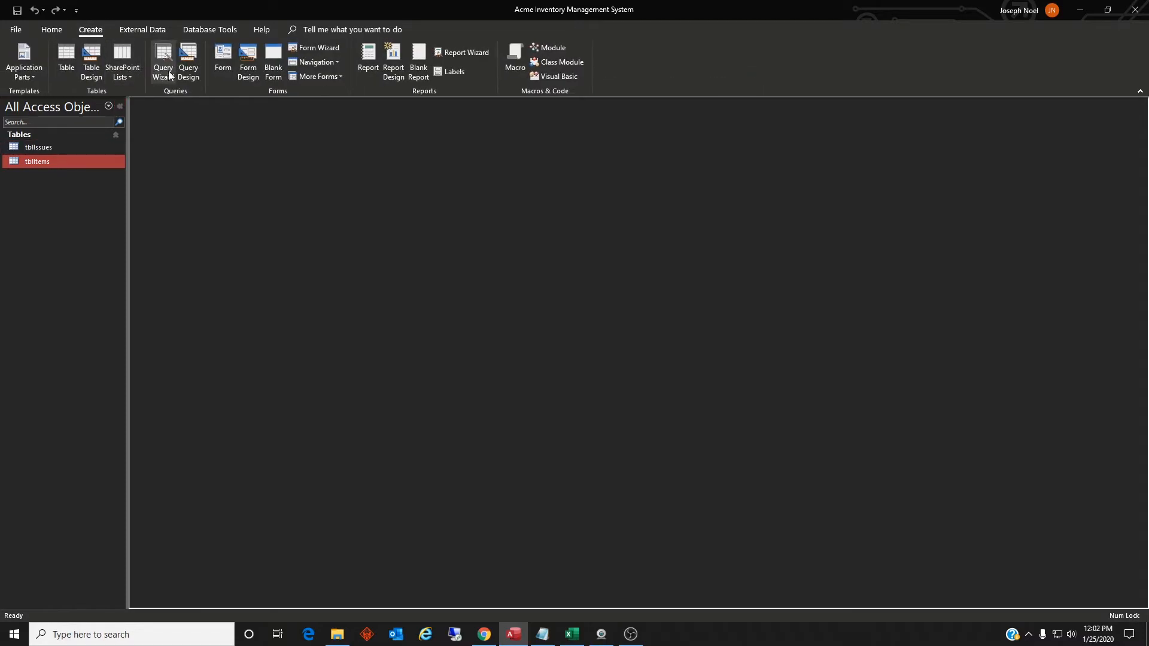
click(96, 67)
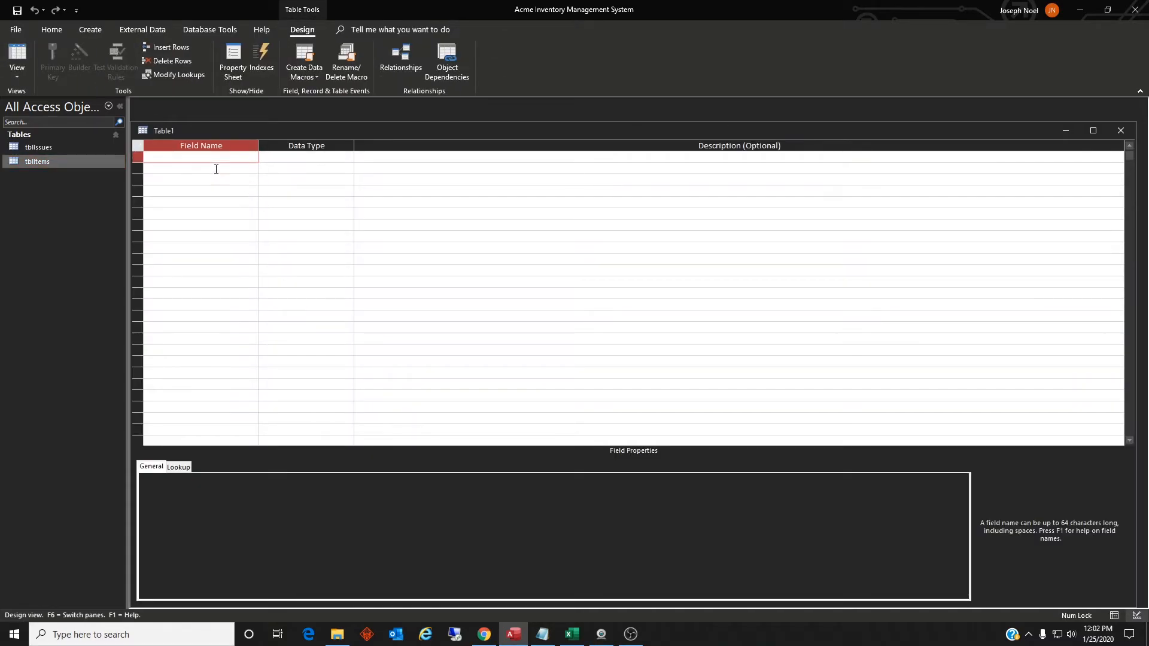
text(OrderID)
key(Tab)
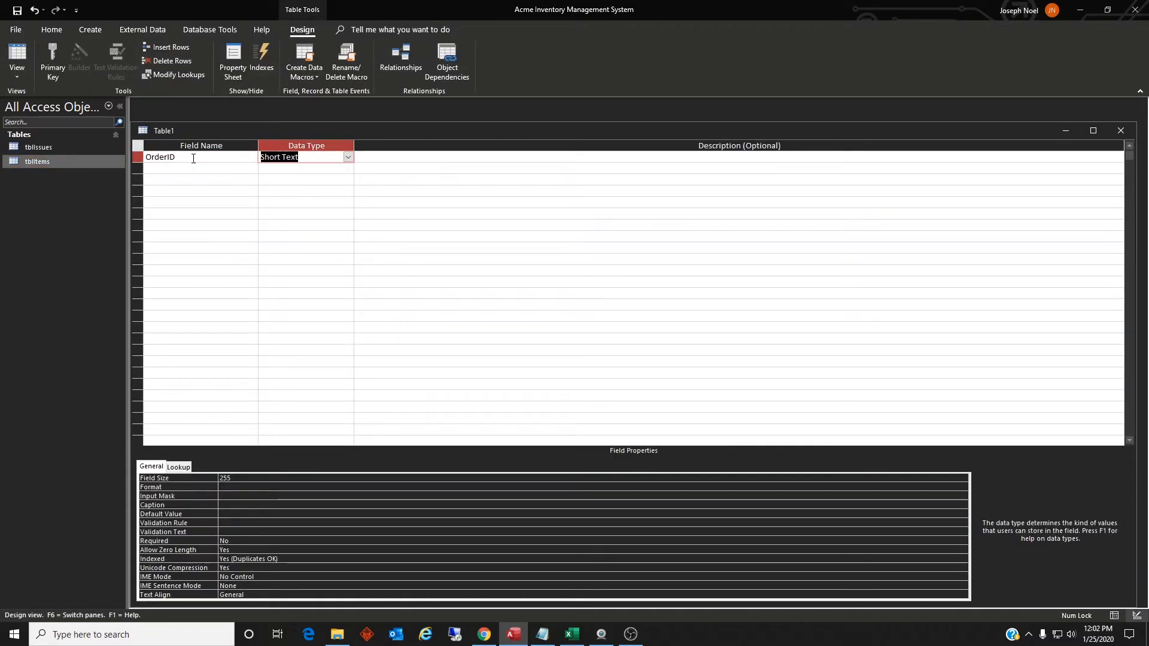
text(a)
key(Tab)
key(Tab)
click(193, 158)
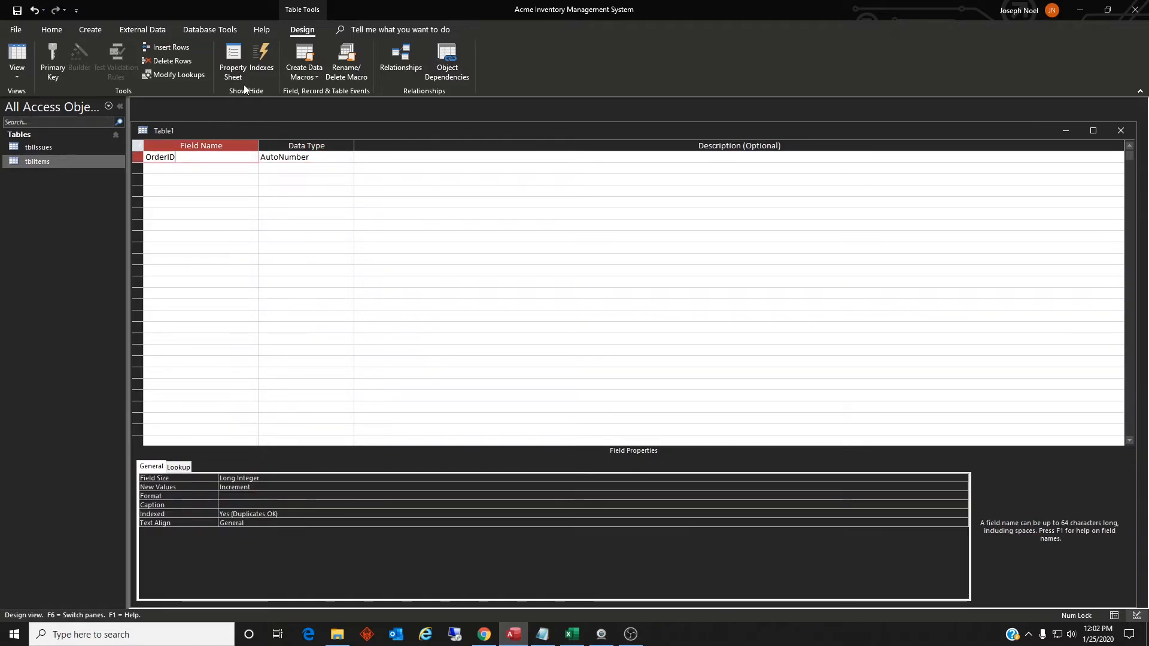
click(52, 60)
- Add a field named OrderDate with the Date/Time data type
click(165, 168)
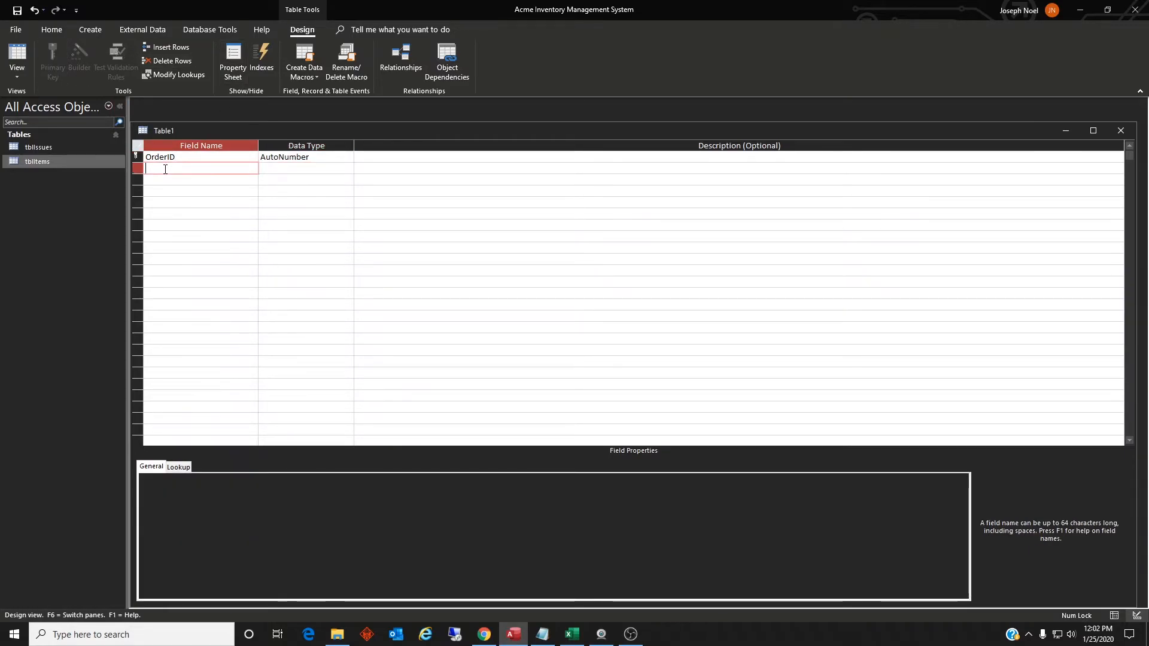
text(OrderDate)
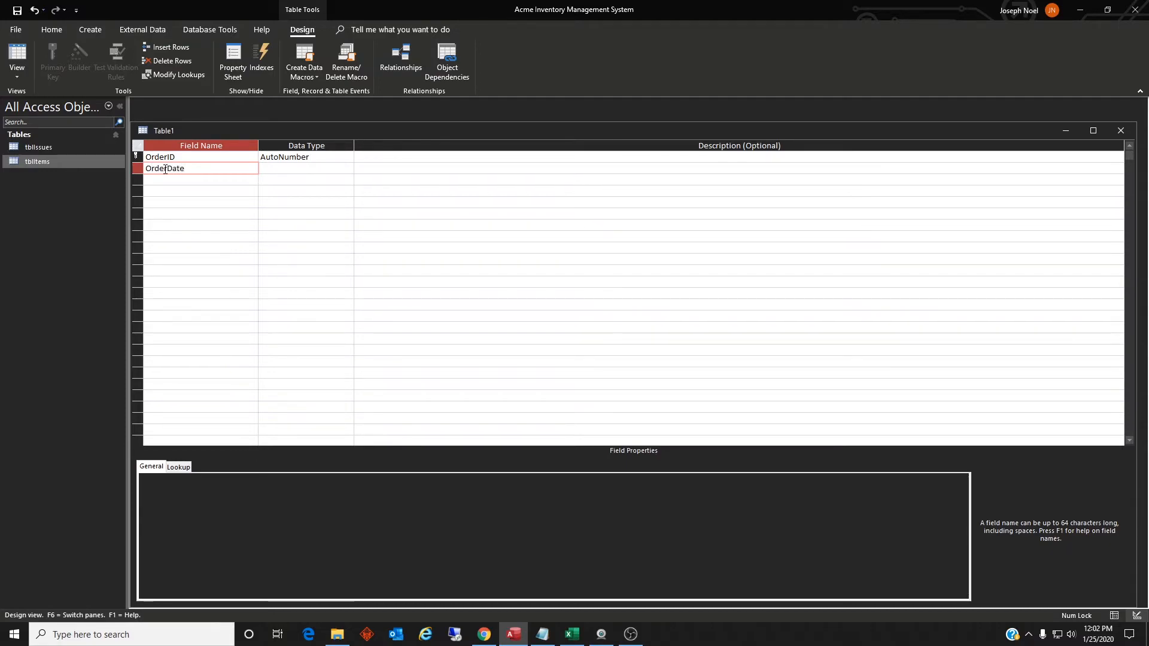
key(Tab)
key(Tab)
key(Tab)
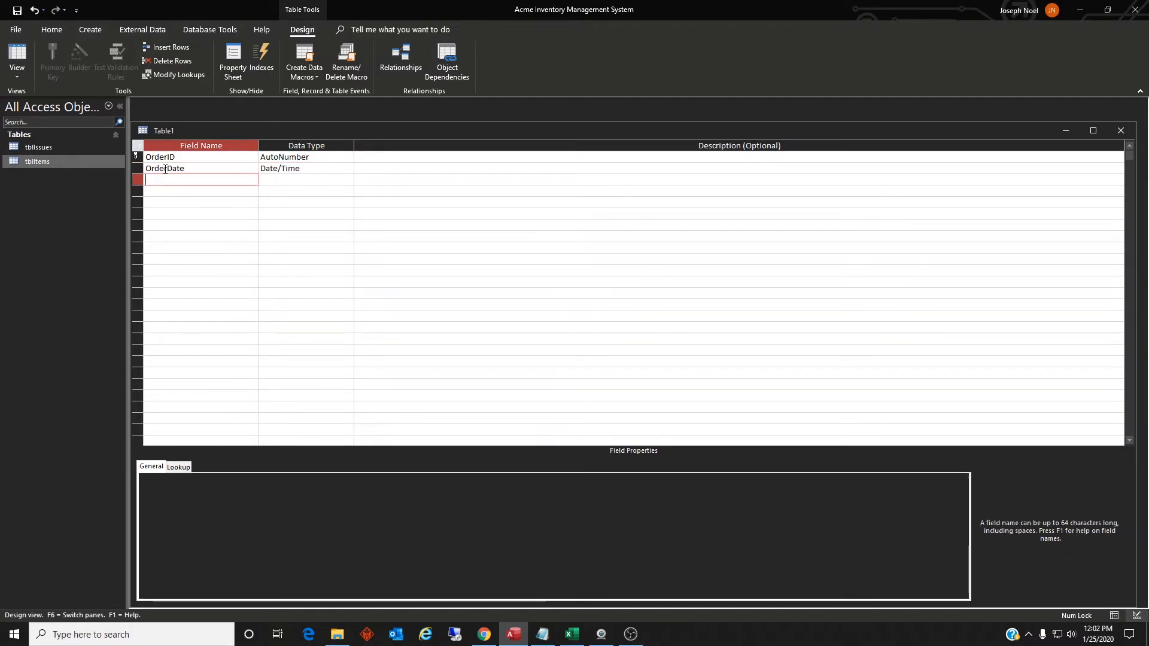
- Give the OrderDate field the Short Date format and the caption Date Ordered
key(Up)
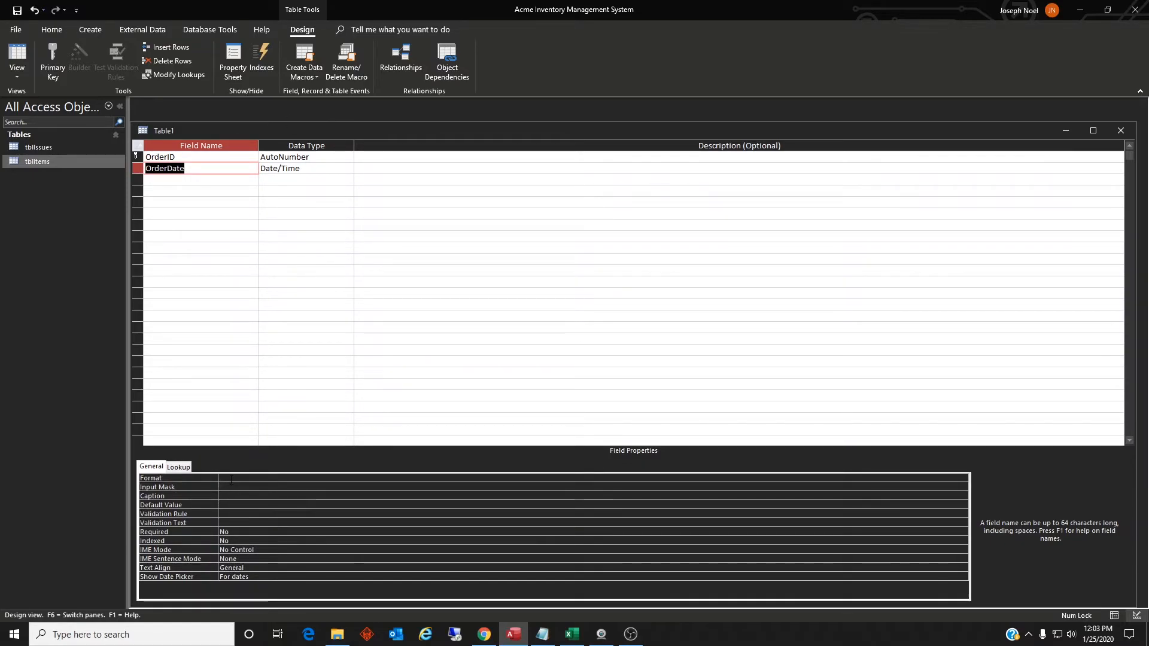
key(F6)
click(961, 479)
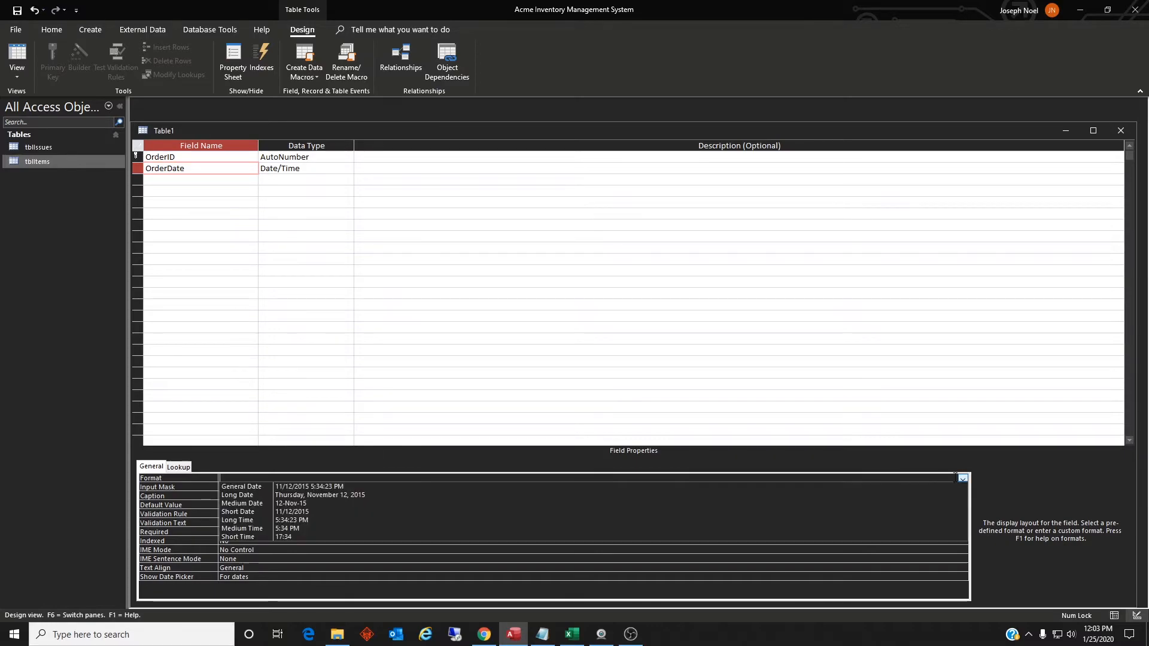
click(228, 516)
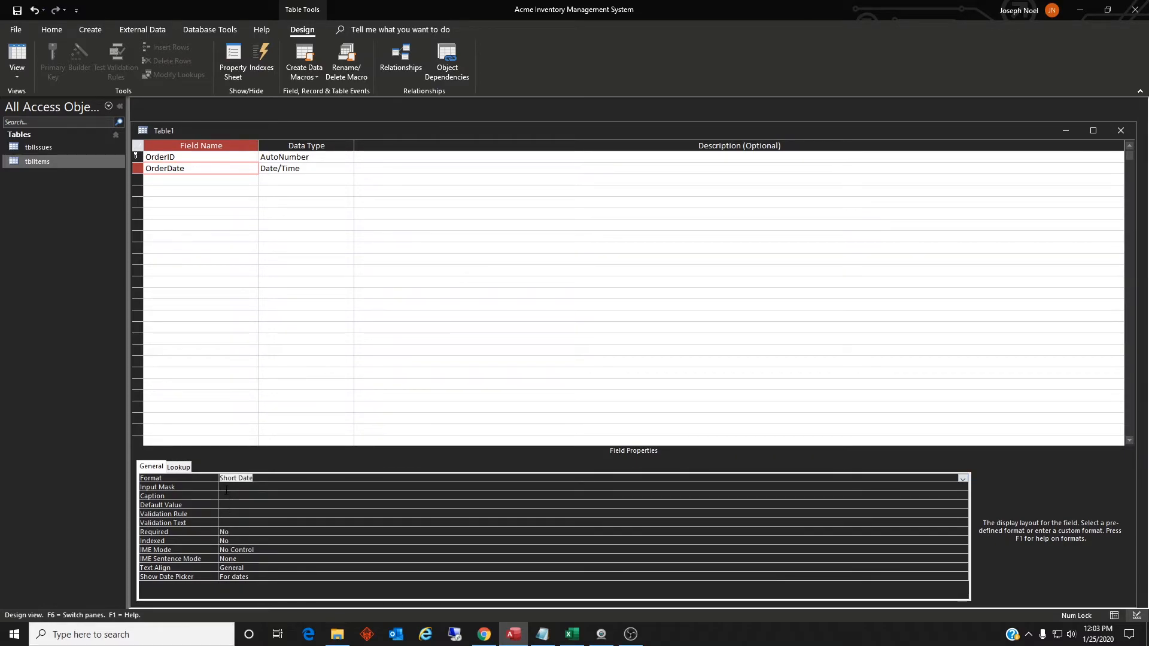
click(232, 496)
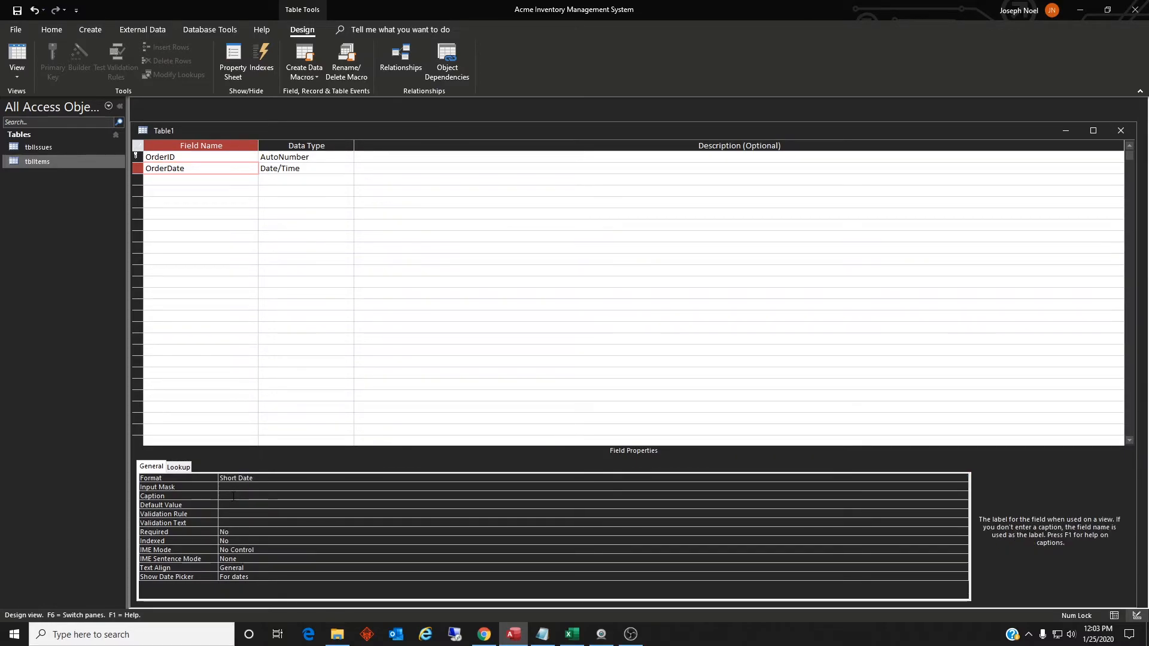
text(Date Order)
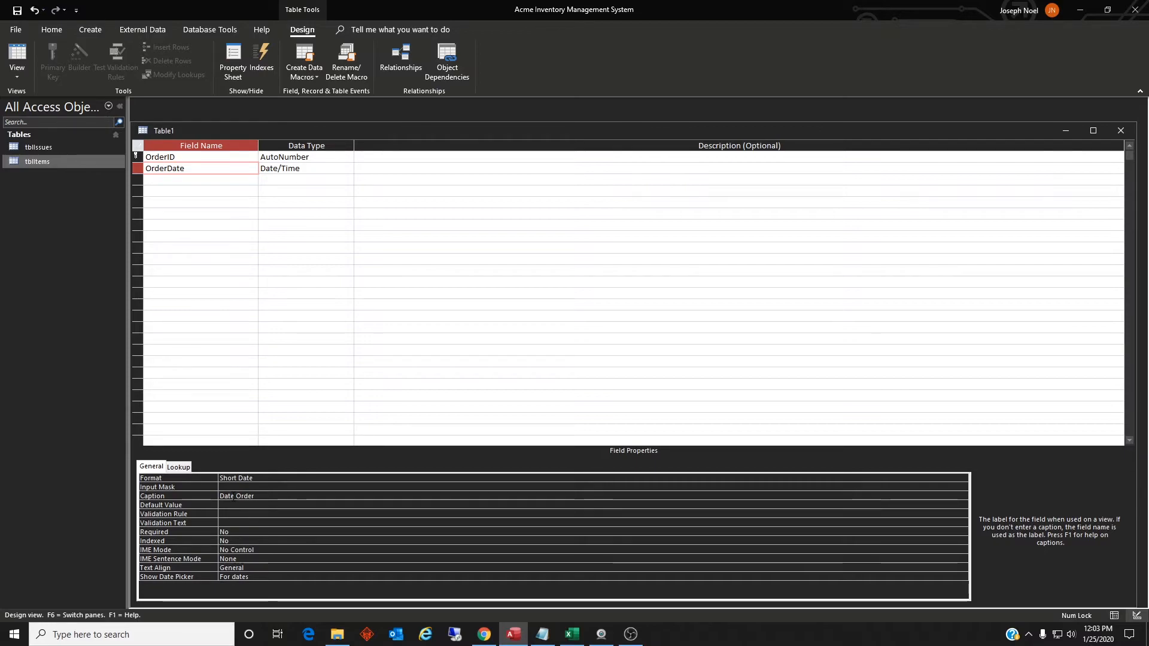
text(ed)
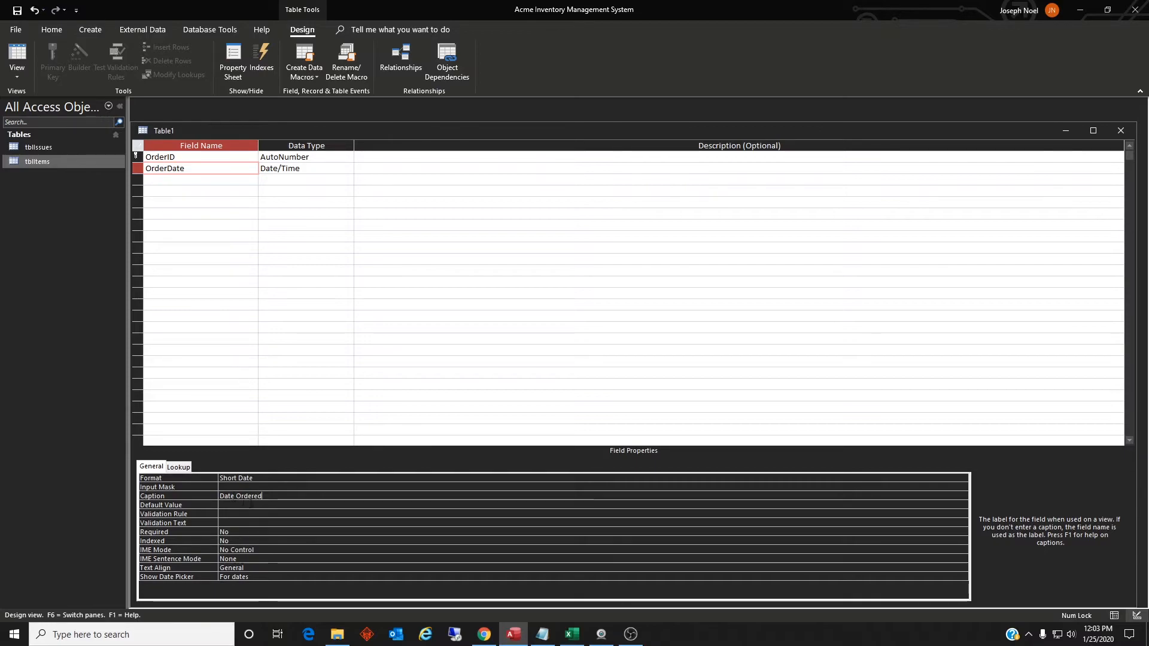
- Set the default value of the OrderDate field to =Now()
click(251, 505)
text(=Now())
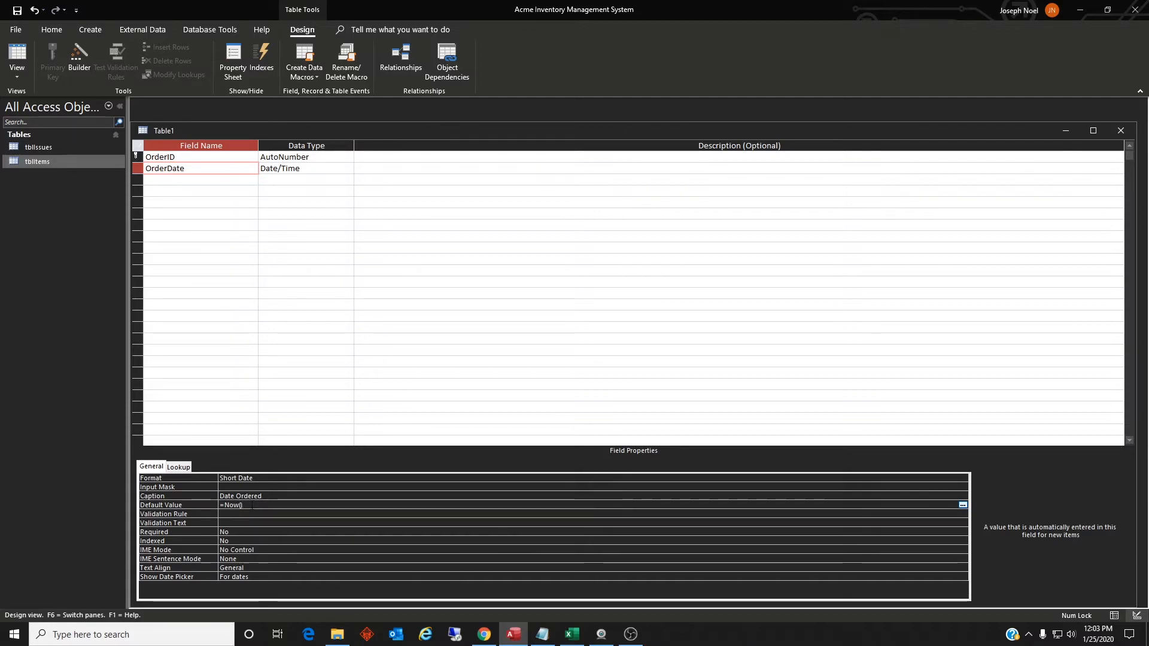
click(235, 522)
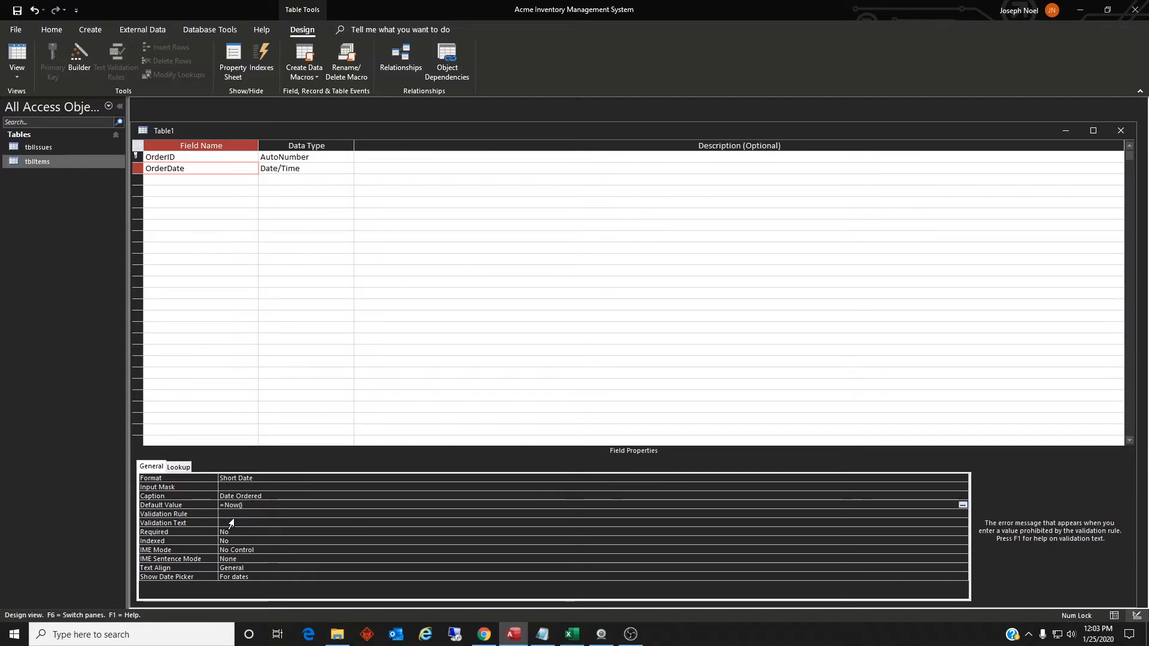
- Add a field named OrderBy with the Short Text data type below OrderDate
click(243, 181)
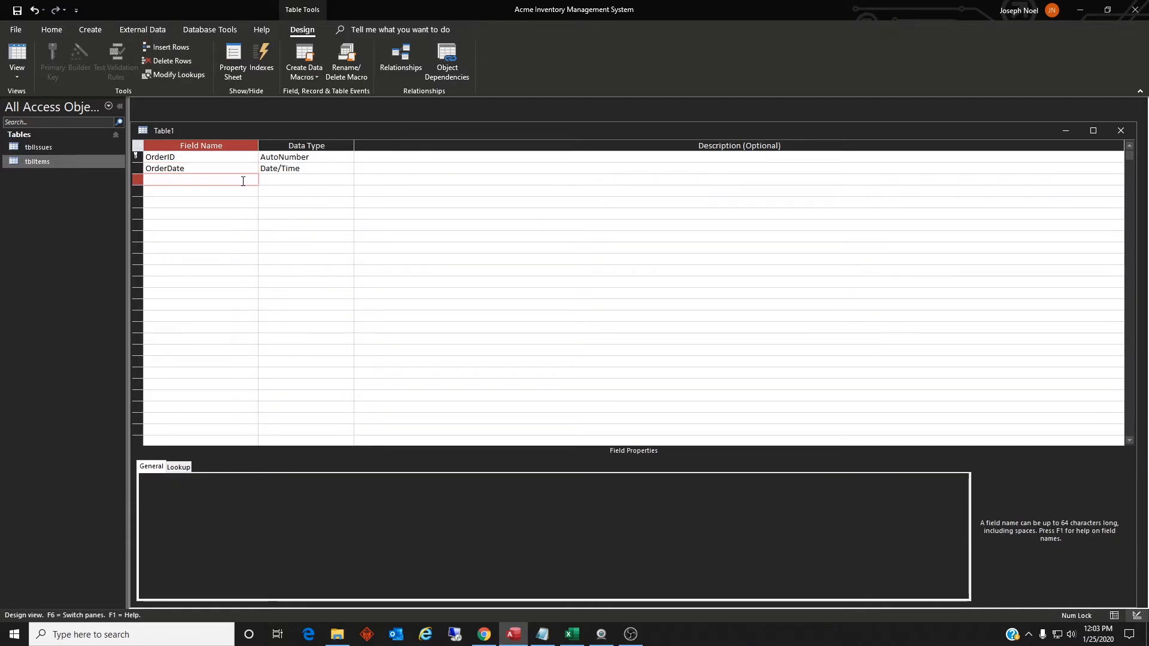
text(OrderBy)
key(Tab)
key(Down)
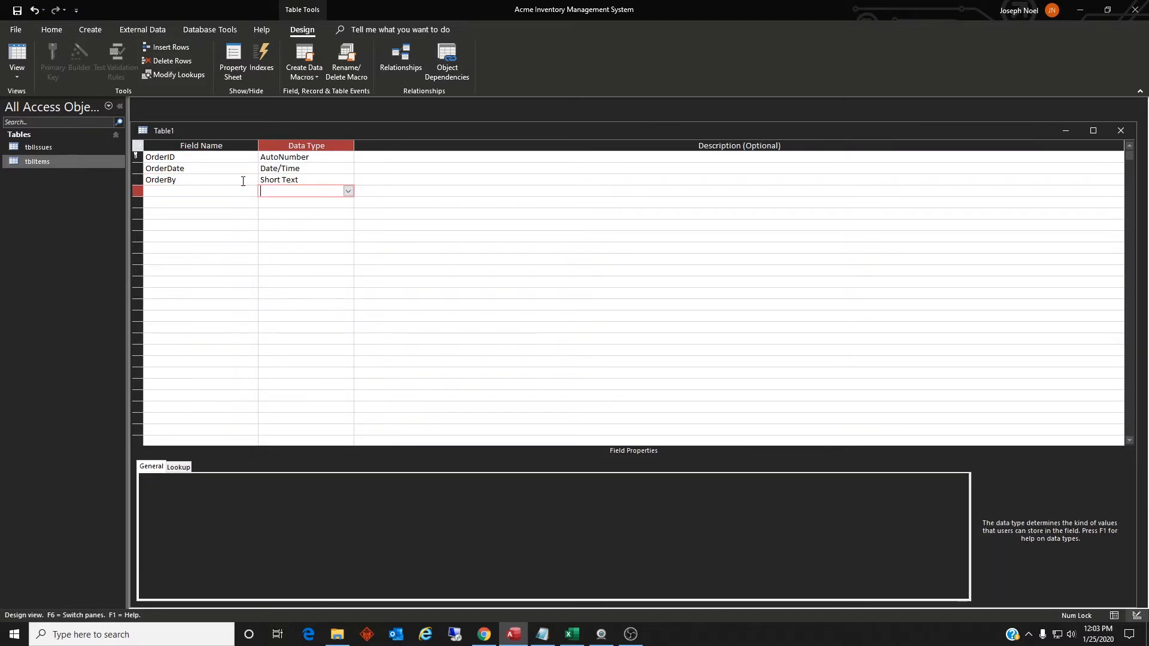
key(shift+Tab)
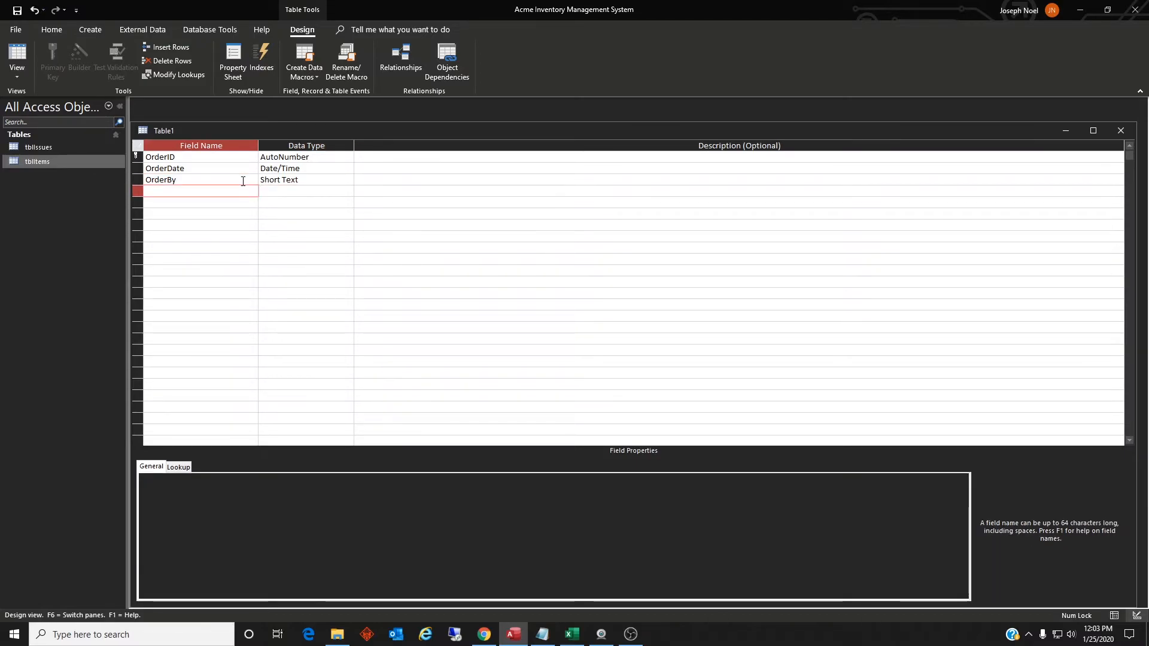
- Add a field named OderItemID with the Number data type below OrderBy
text(OderItem)
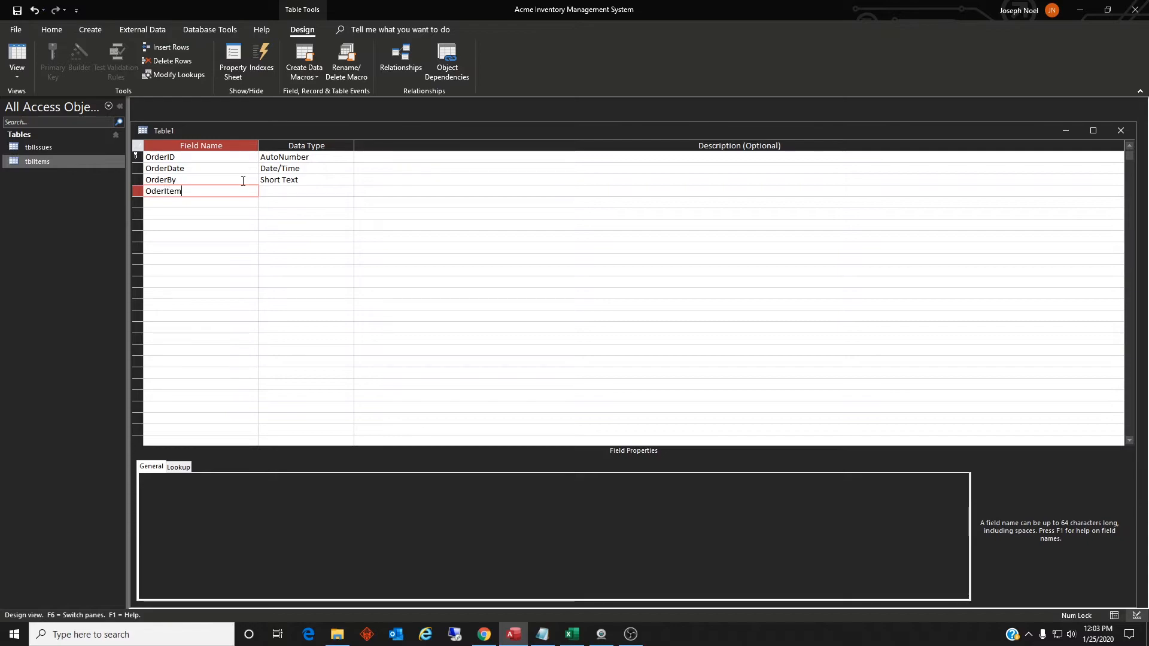
text(ID)
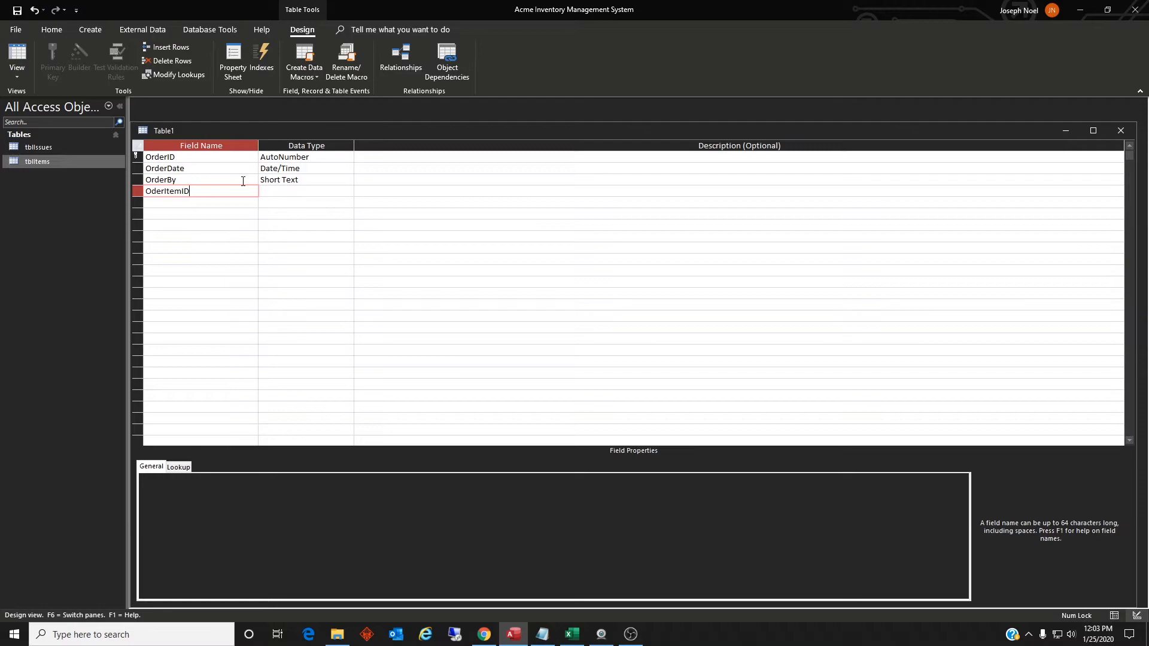
key(Tab)
text(Number)
key(Down)
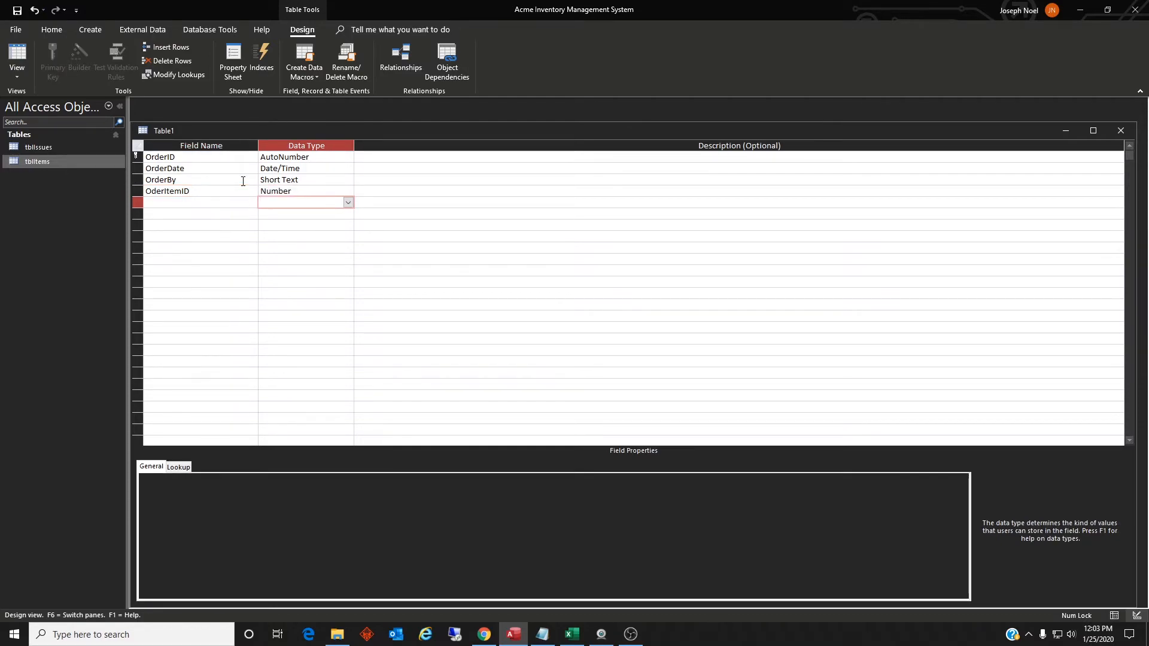
key(shift+Tab)
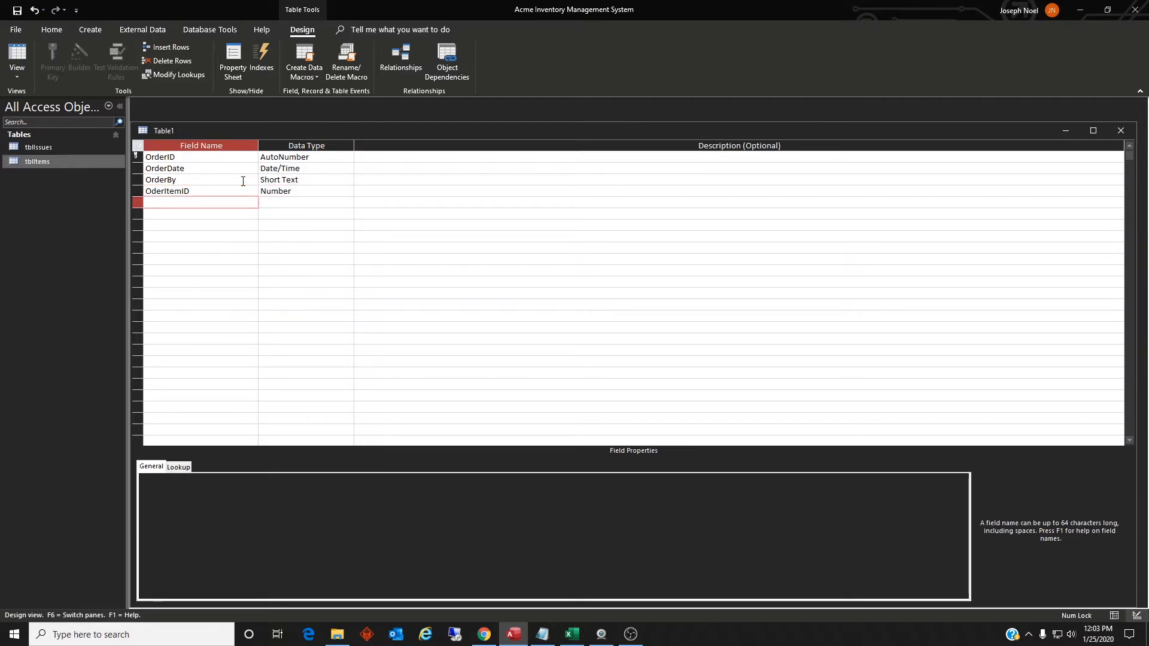
- Add a field named OrderCost with the Currency data type below OderItemID
text(Orde)
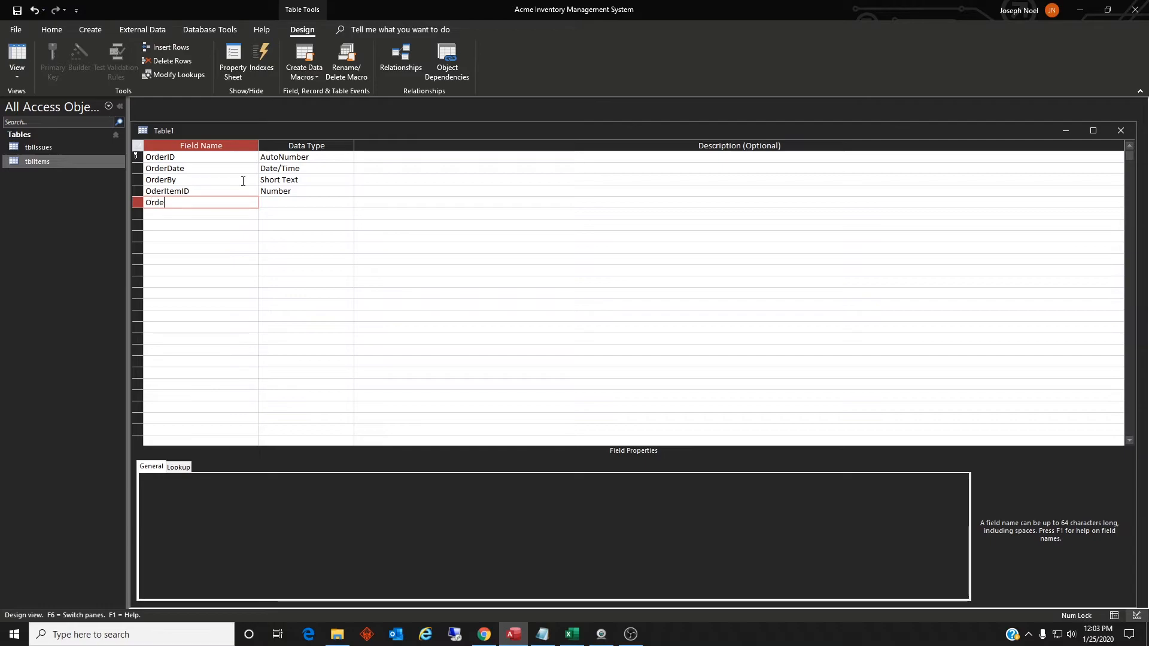
text(rCost)
key(Tab)
text(Currency)
key(Down)
key(shift+Tab)
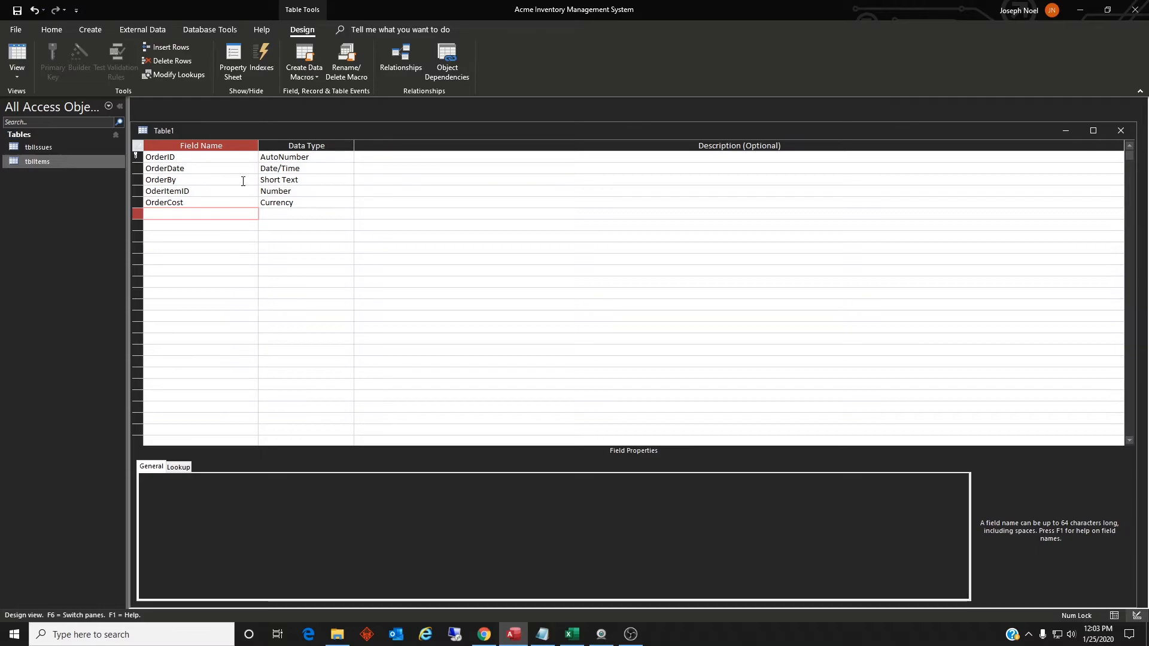
- Add a field named OrderQty with the Number data type below OrderCost
text(OrderQty)
key(Tab)
text(Number)
key(Tab)
key(Tab)
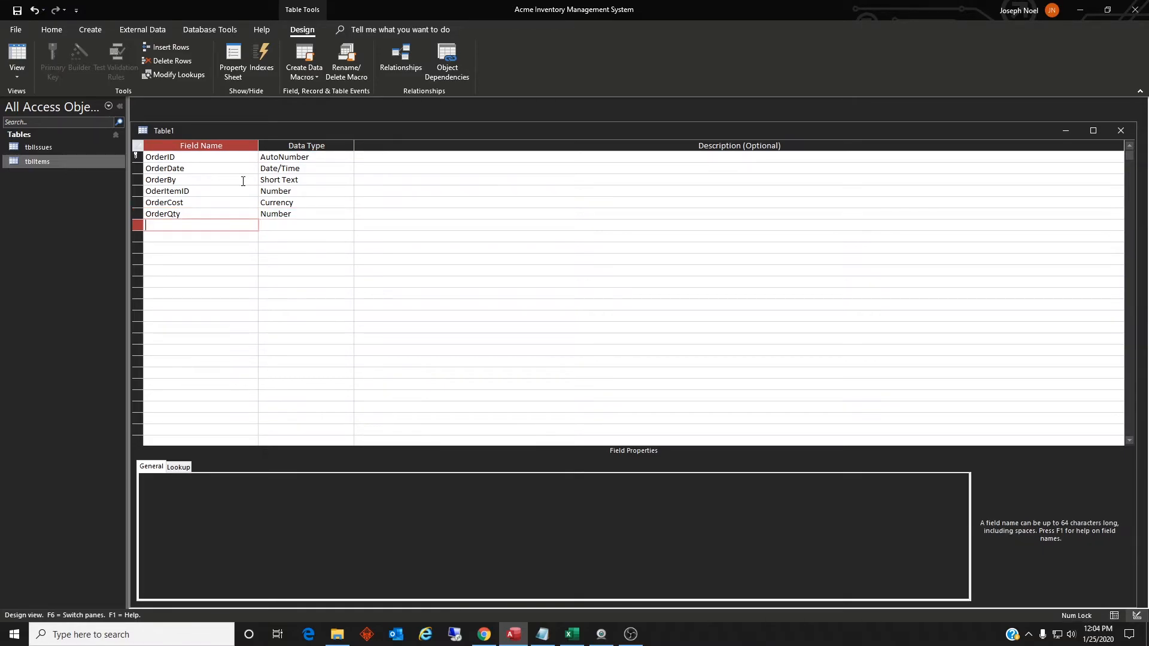
- Add a field named OrderFrom with the Short Text data type below OrderQty
text(Or)
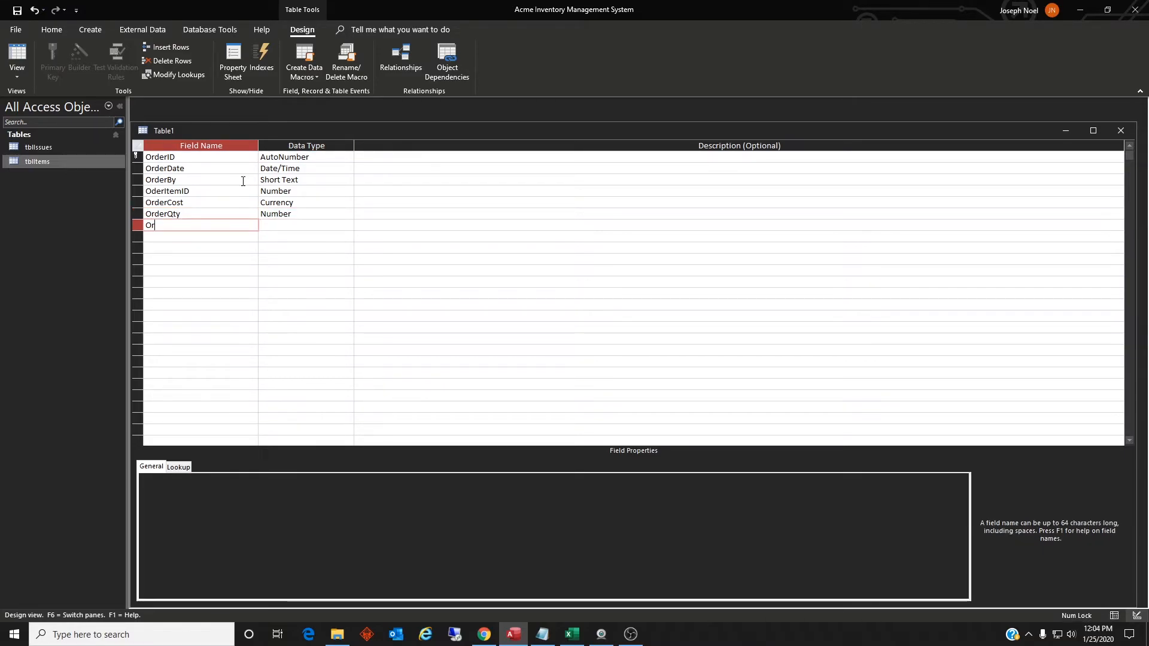
text(derFrom)
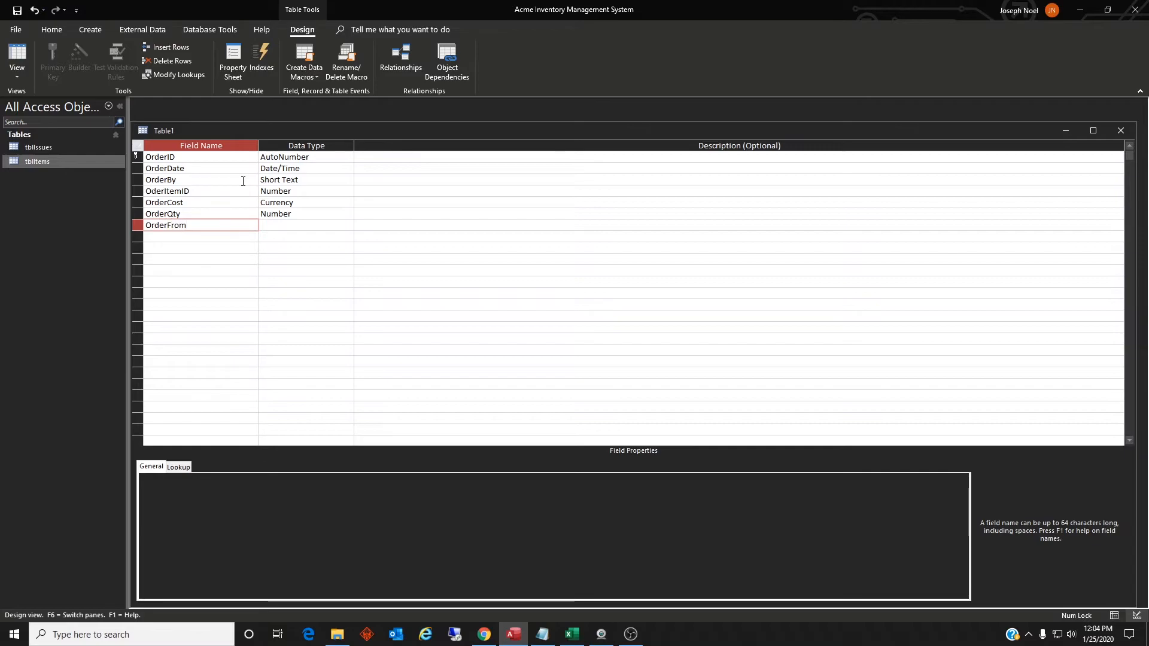
key(Tab)
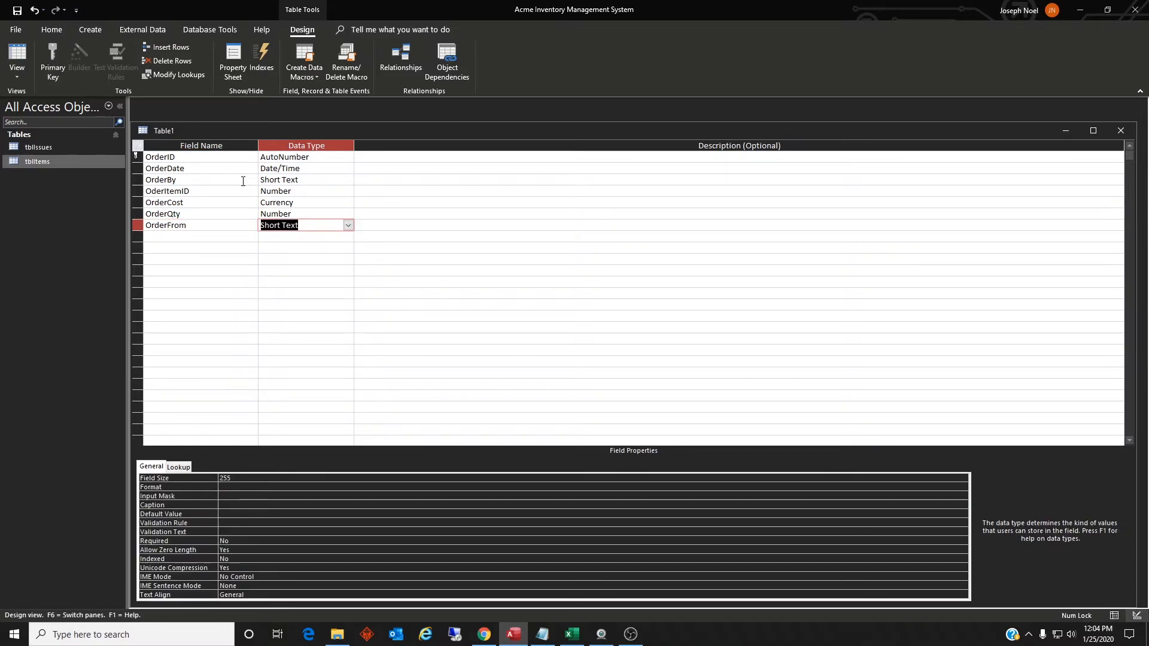
key(Down)
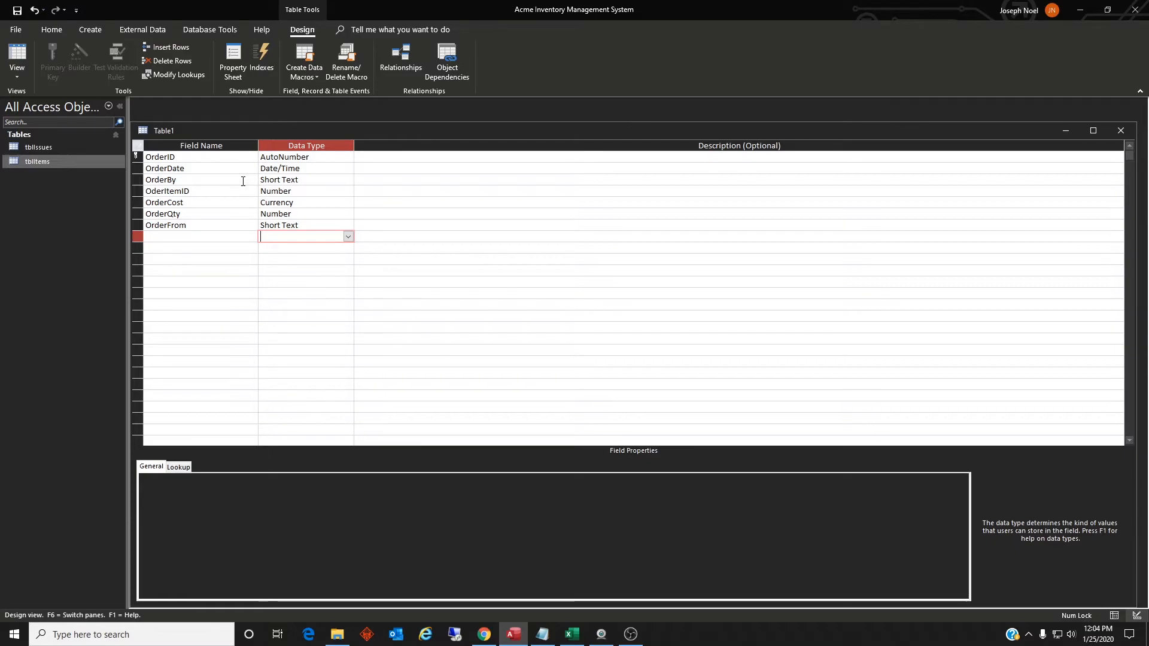
key(shift+Tab)
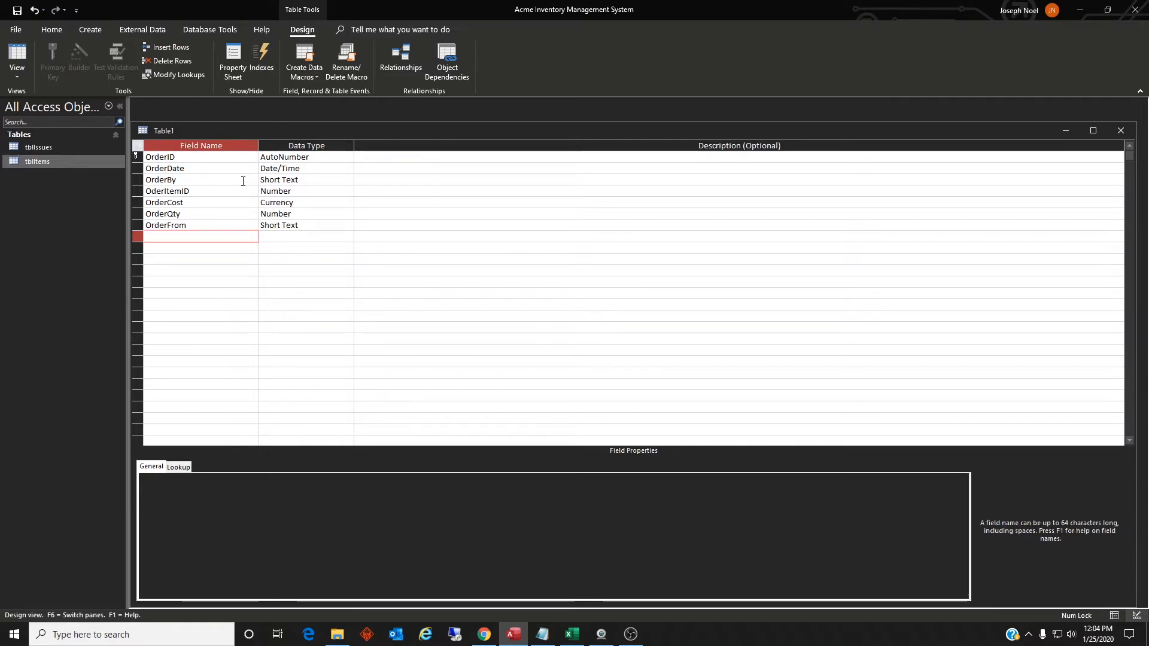
- Add a field named Recieved with the Yes/No data type below OrderFrom
text(Rec)
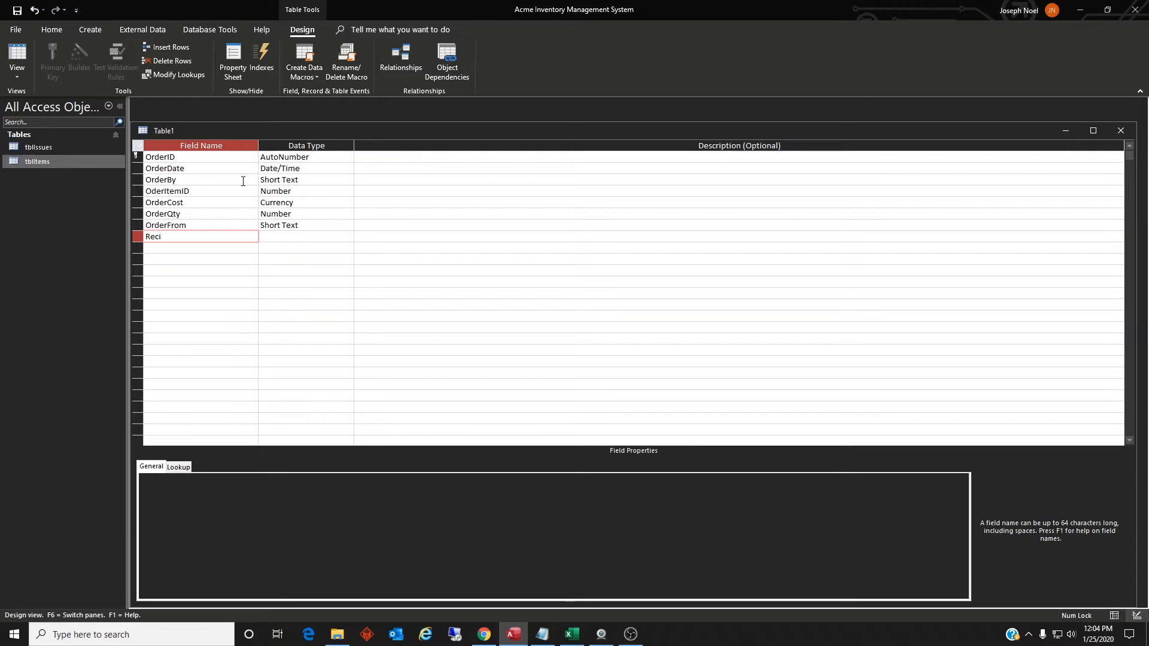
text(ieved)
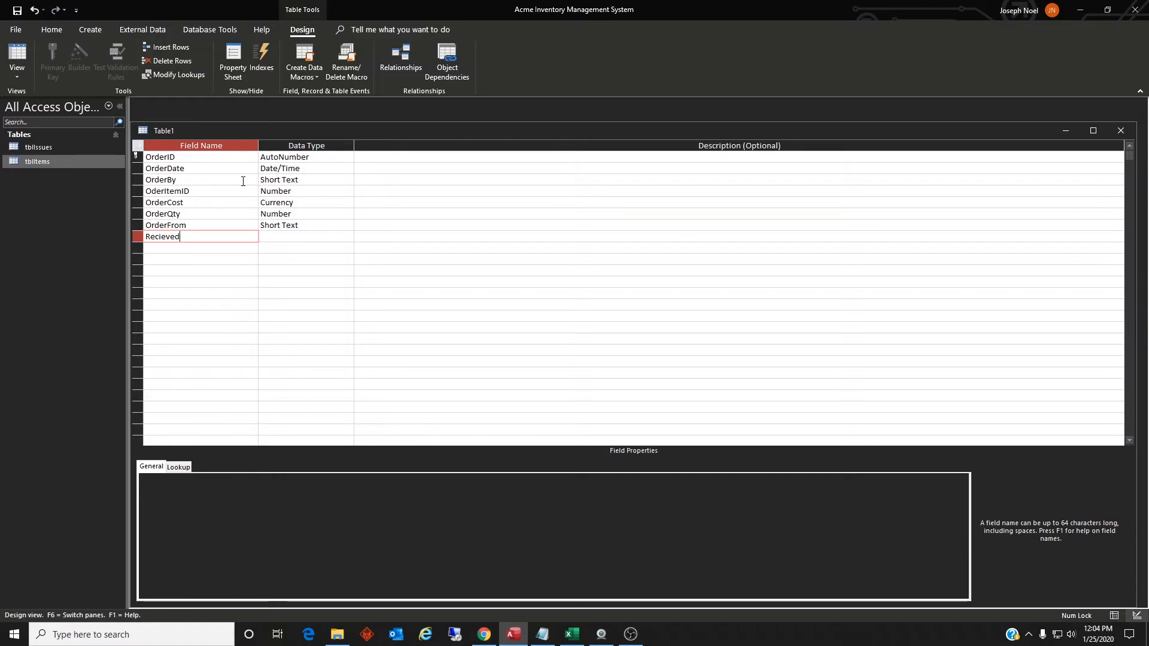
key(Tab)
text(y)
key(Down)
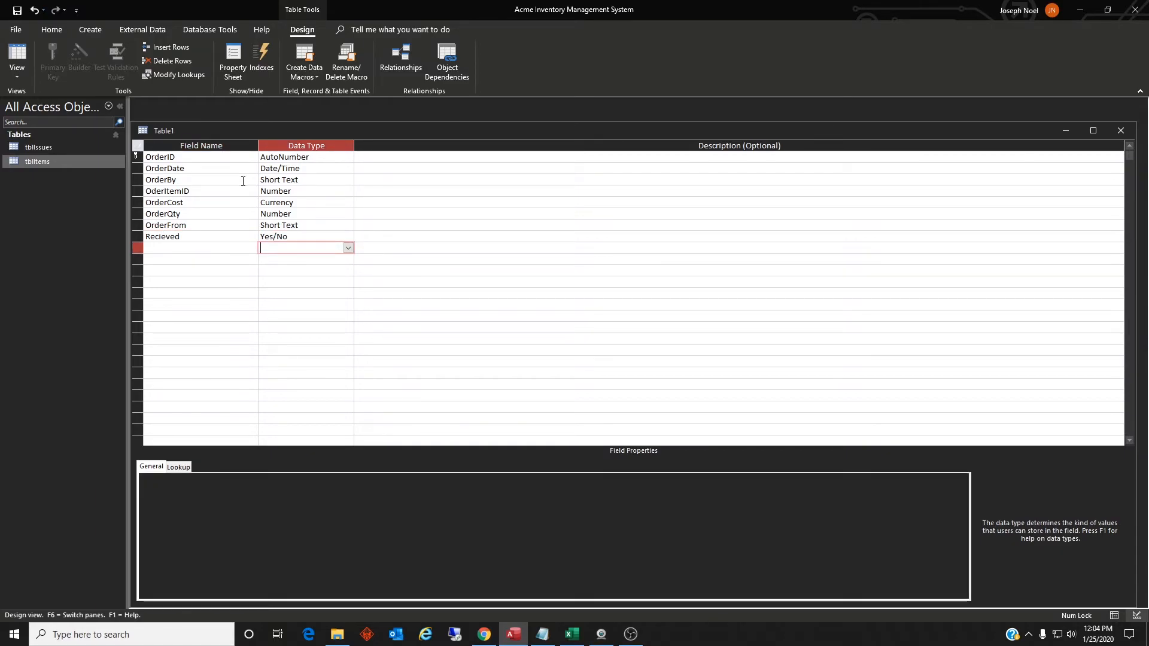
key(shift+Tab)
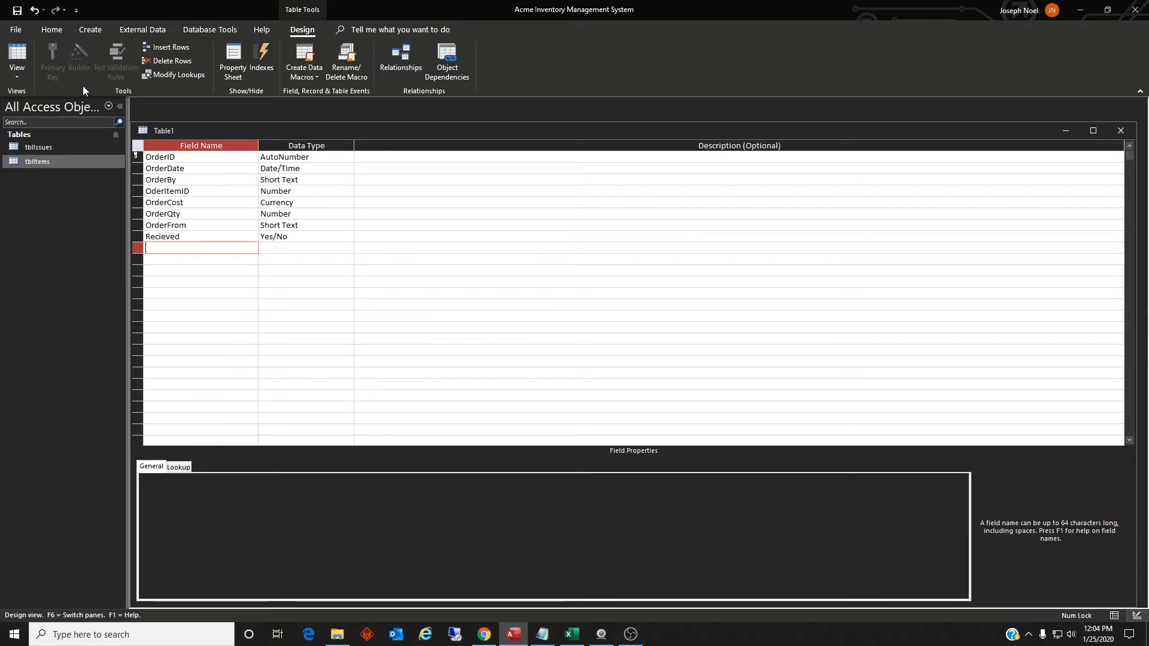
- Save the new table as tblOrders and close it
click(18, 11)
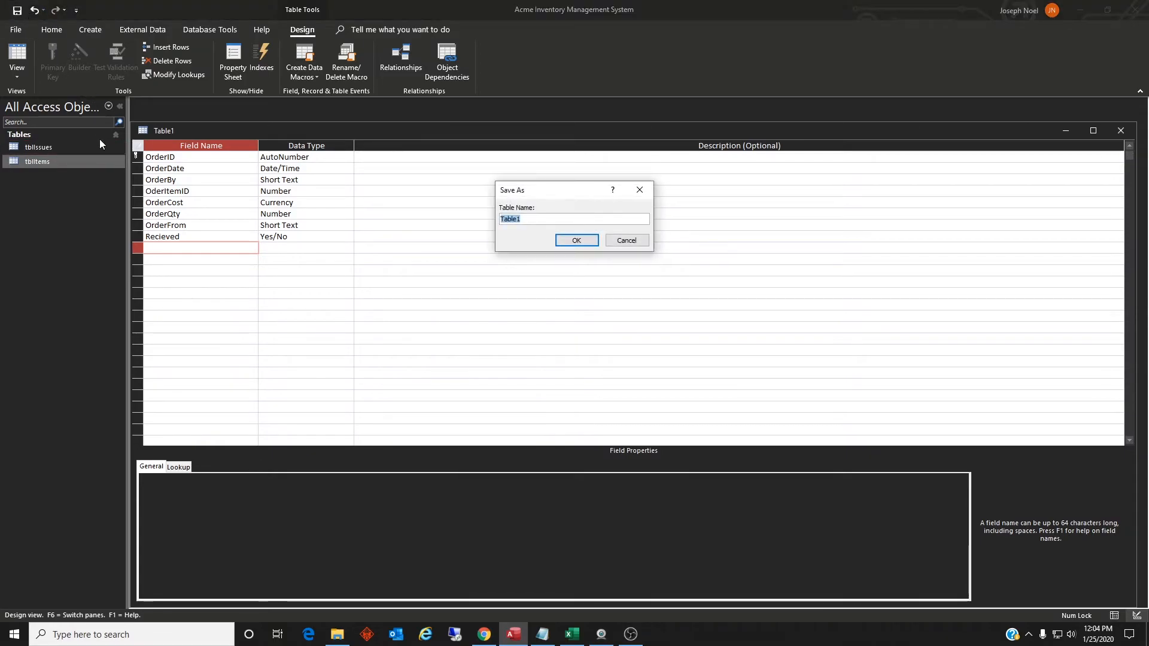
text(tbl)
text(Od)
text(rders)
key(Return)
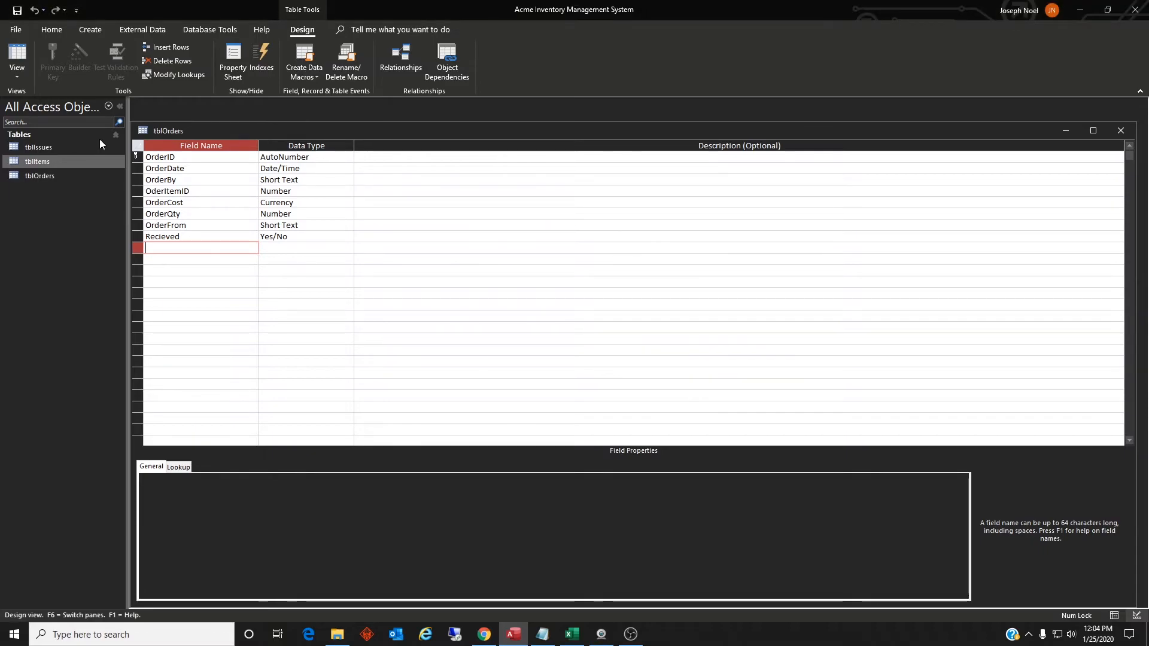
click(1120, 130)
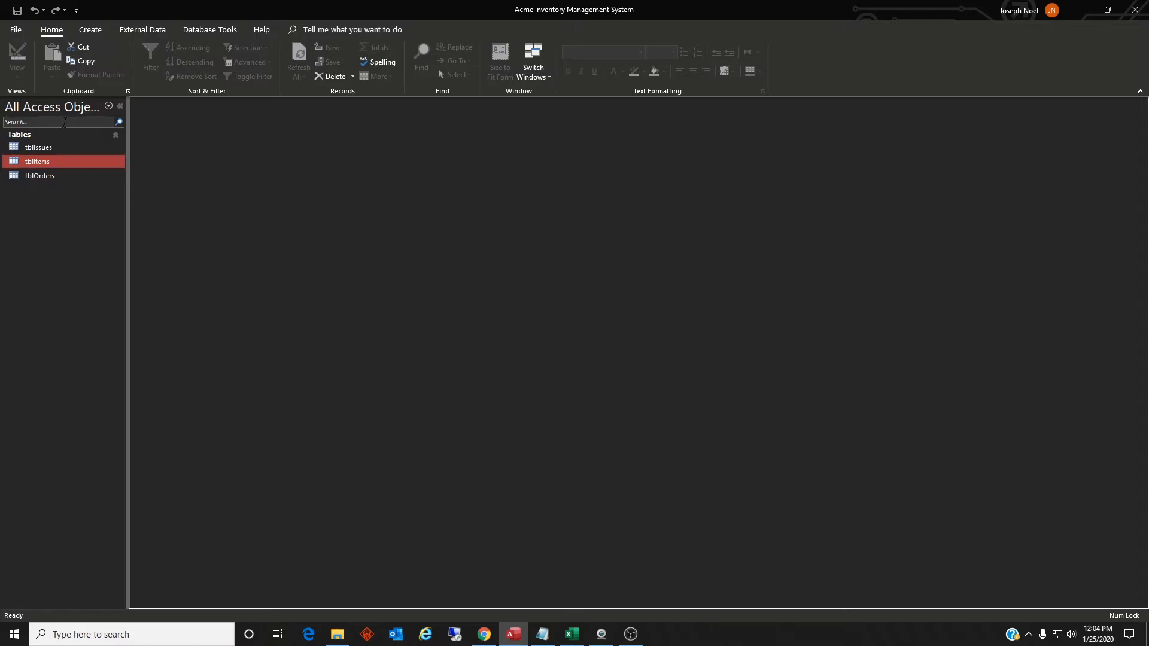
- Create a new table in Design view with an AutoNumber field named RPID set as the primary key
click(90, 30)
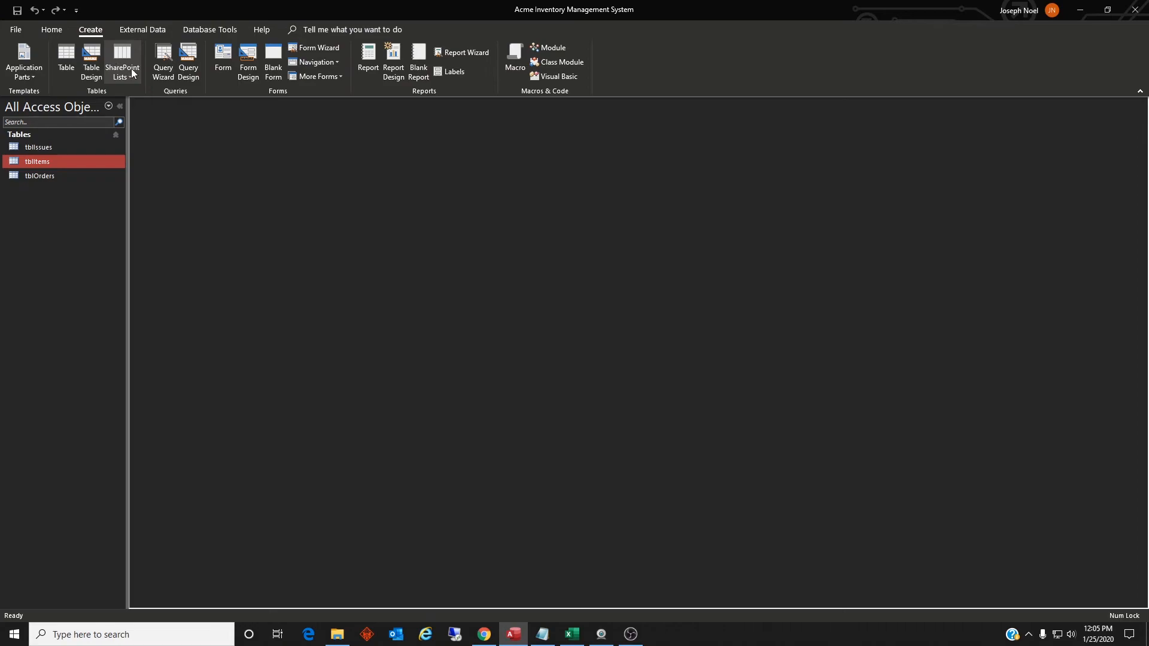
click(99, 74)
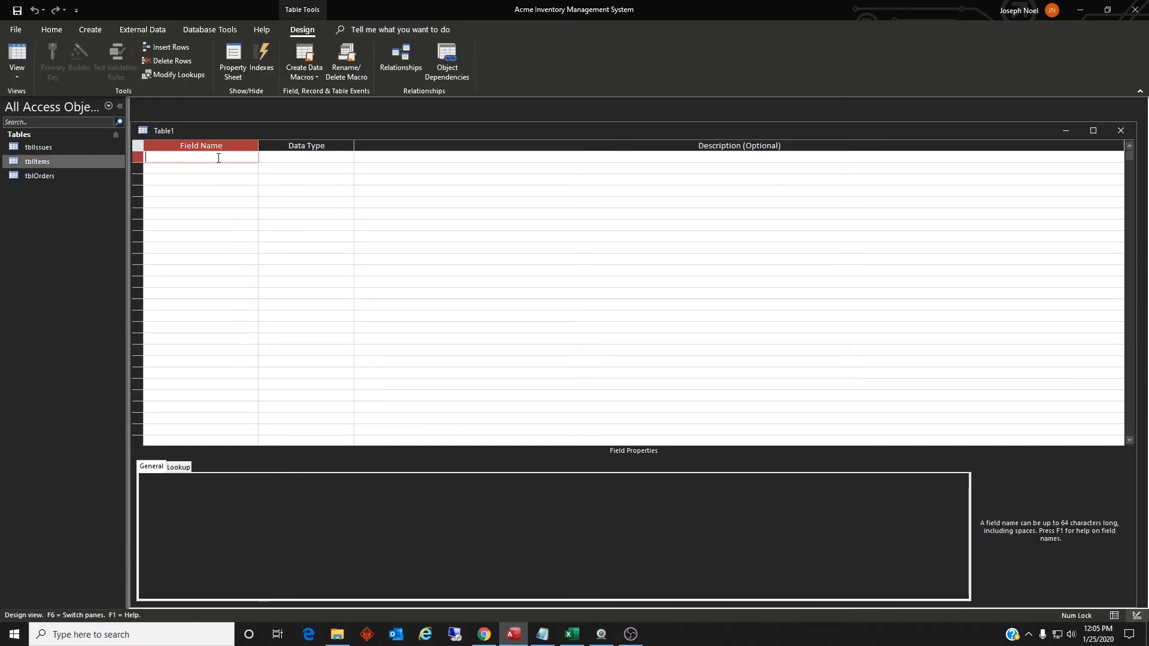
text(RP)
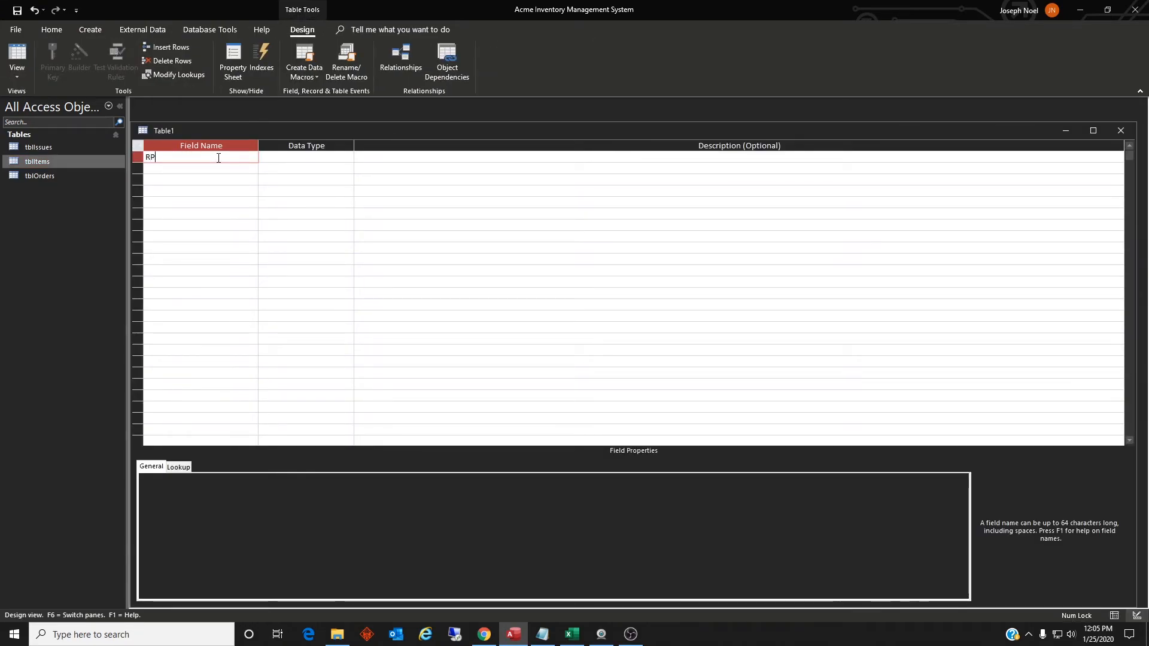
key(Tab)
text(a)
key(shift+Tab)
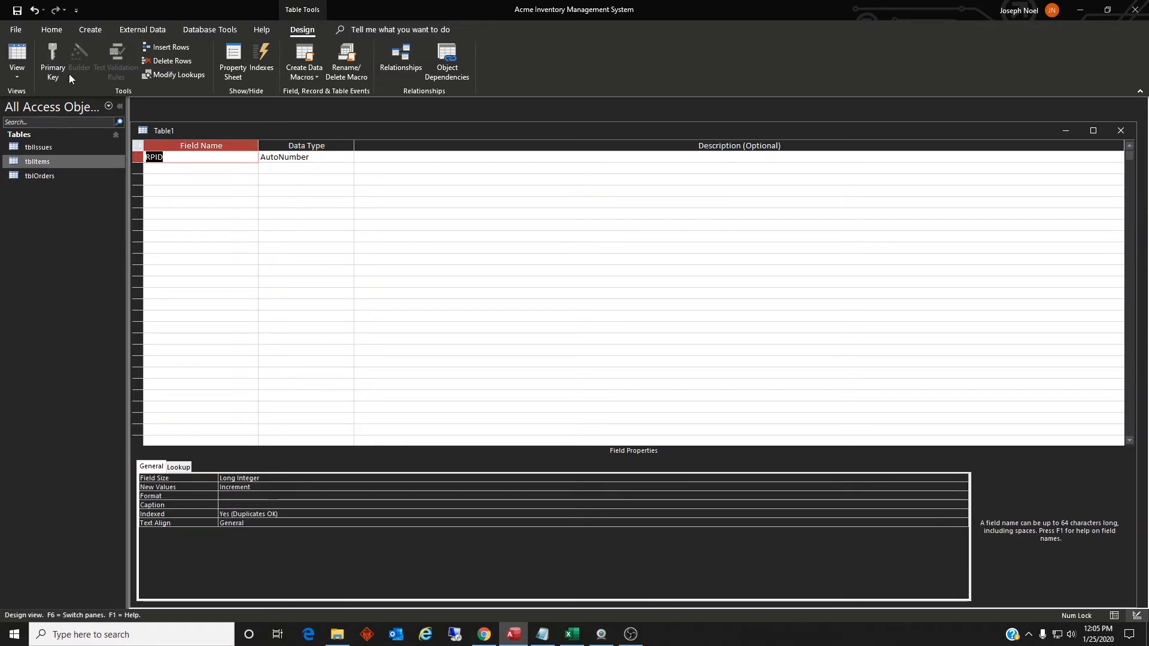
click(55, 66)
- Add a field named mItemID with the Number data type below RPID
click(159, 170)
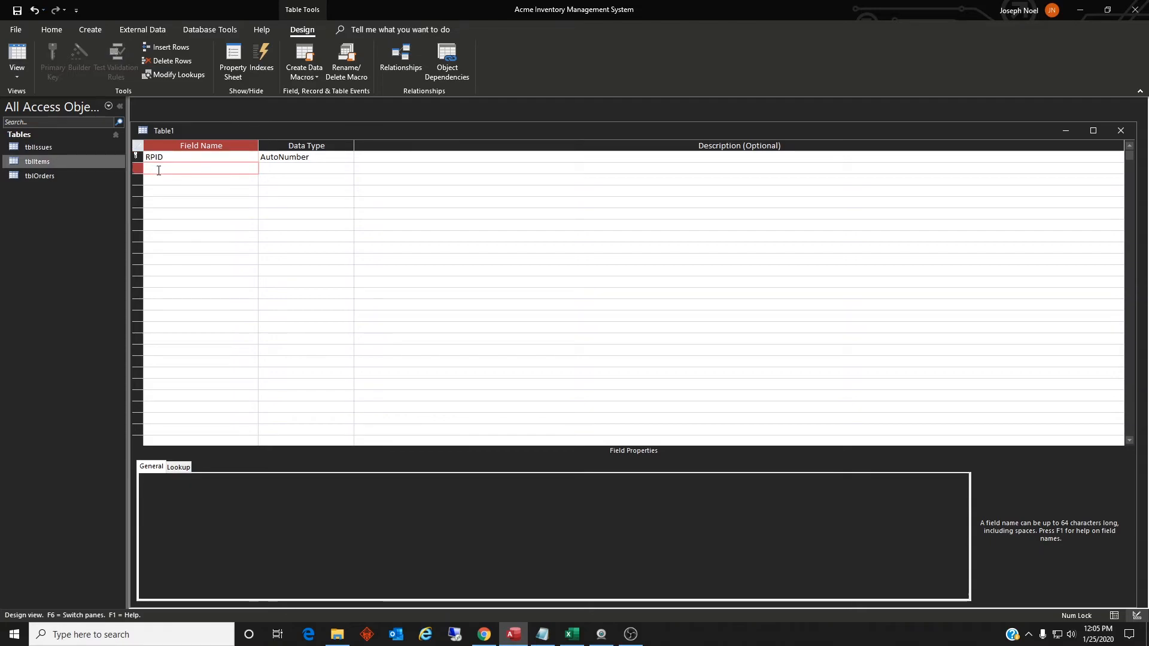
text(mItemID)
key(Tab)
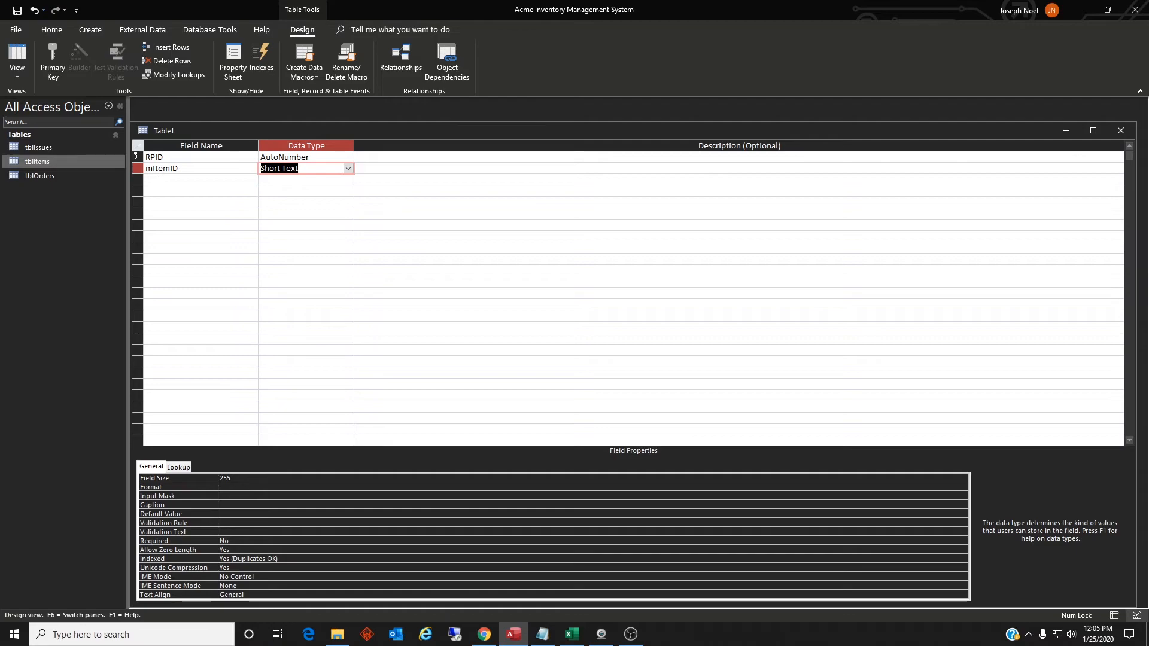
text(number)
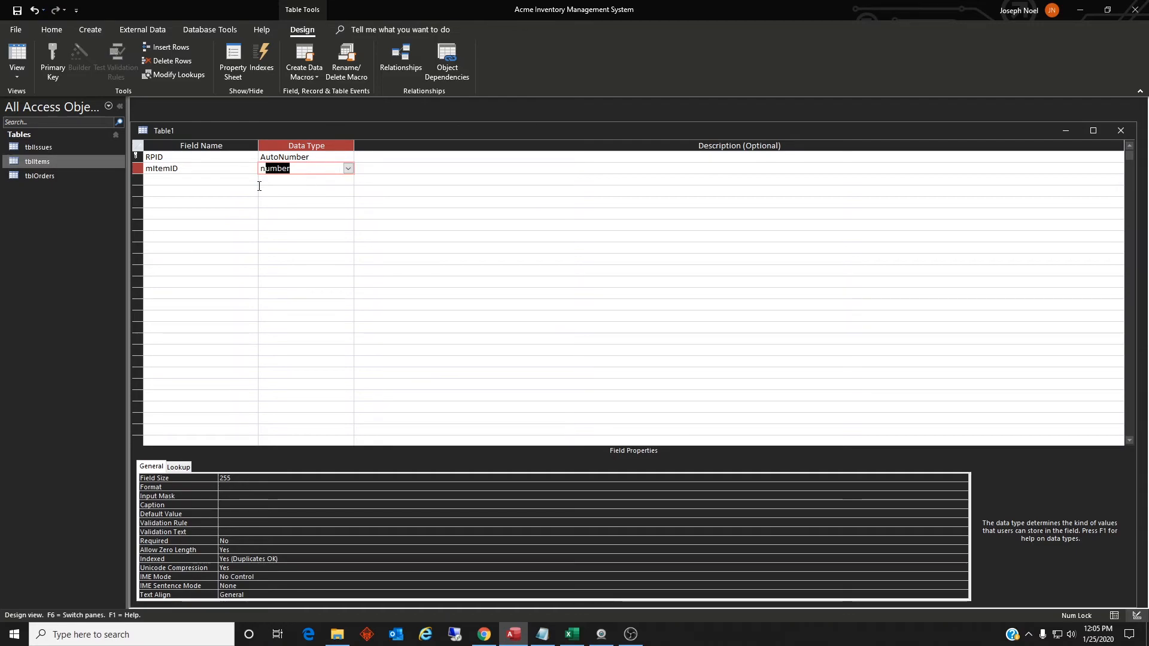
- Add a Short Text field named Season below mItemID and set its field size to 20
click(229, 178)
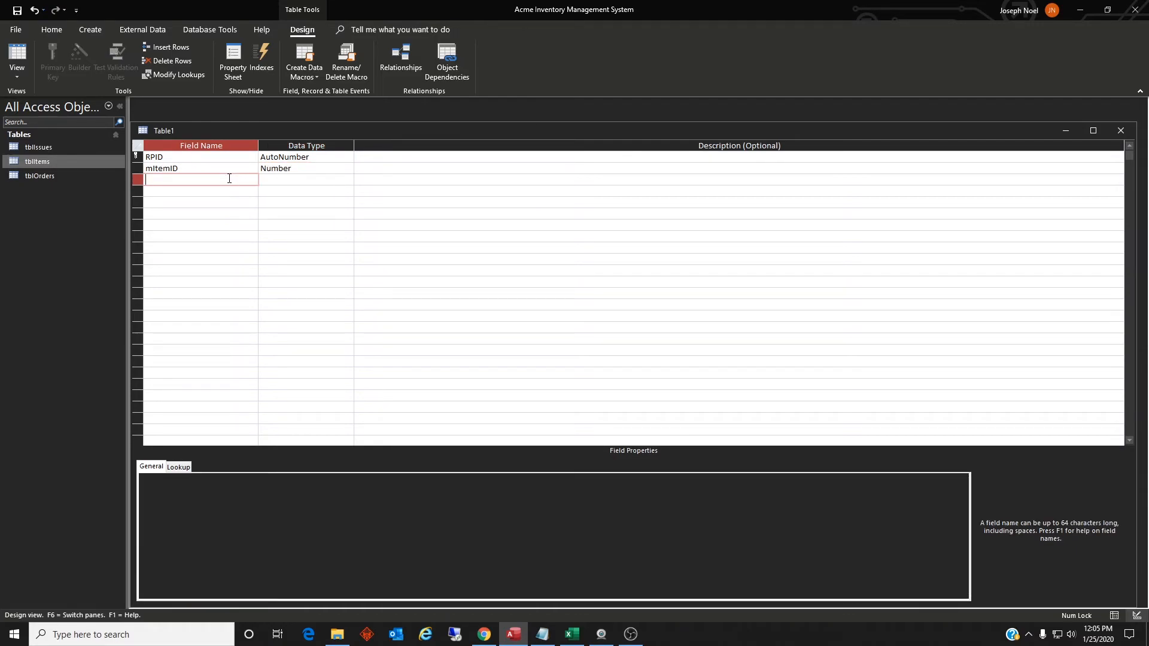
text(Season)
key(Tab)
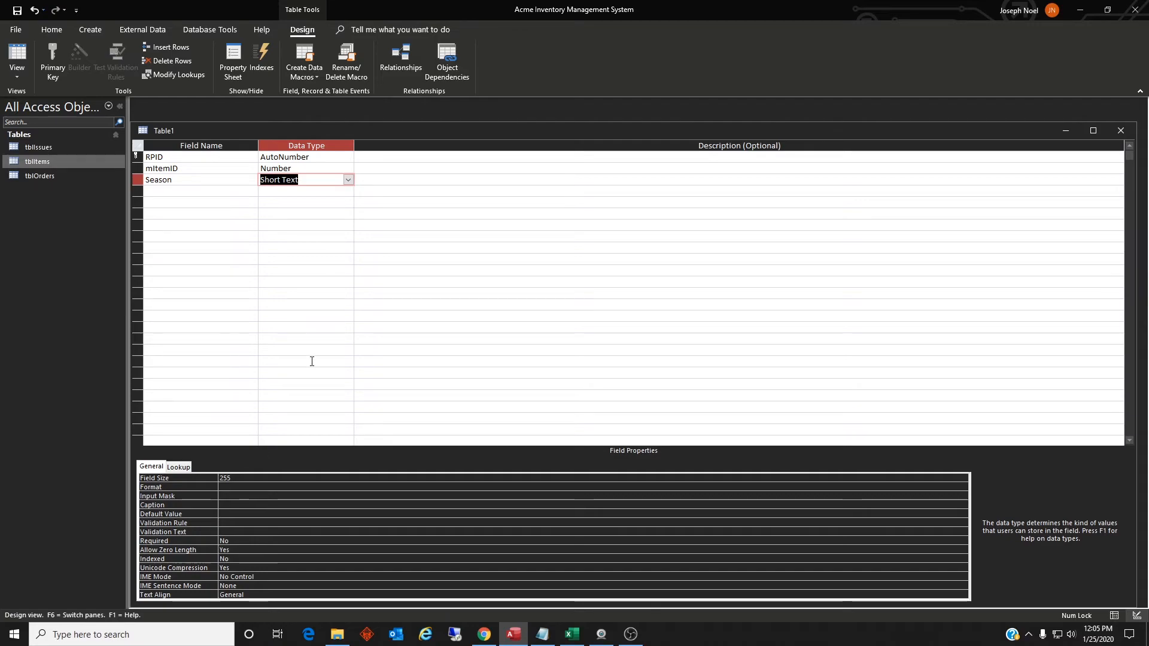
click(192, 479)
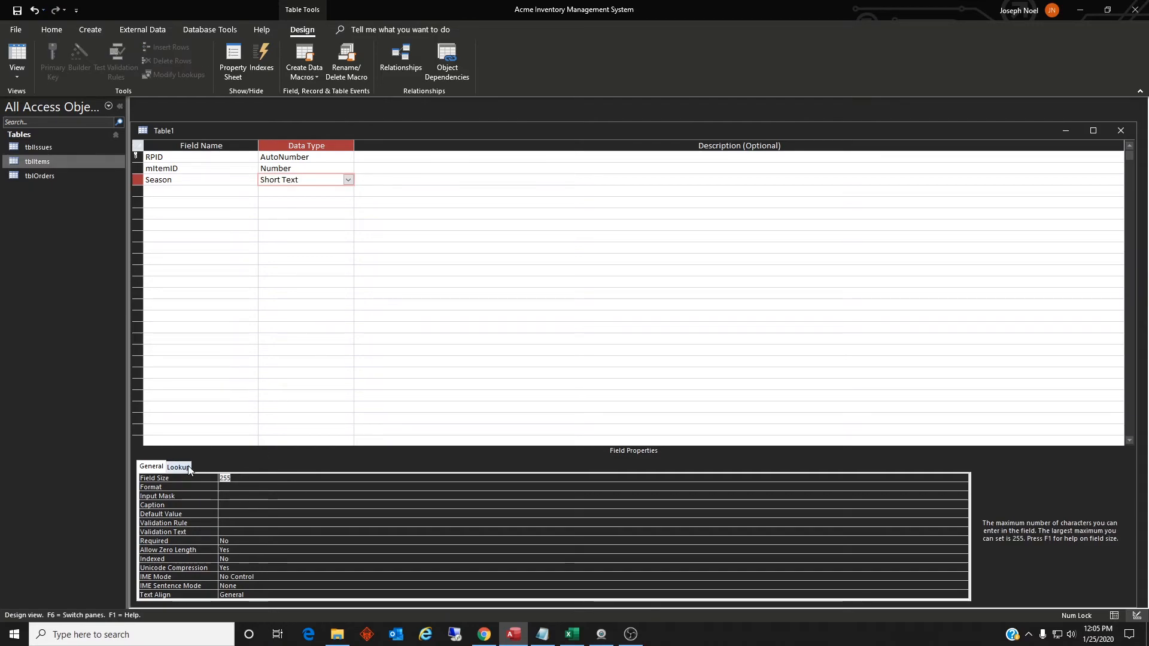
text(20)
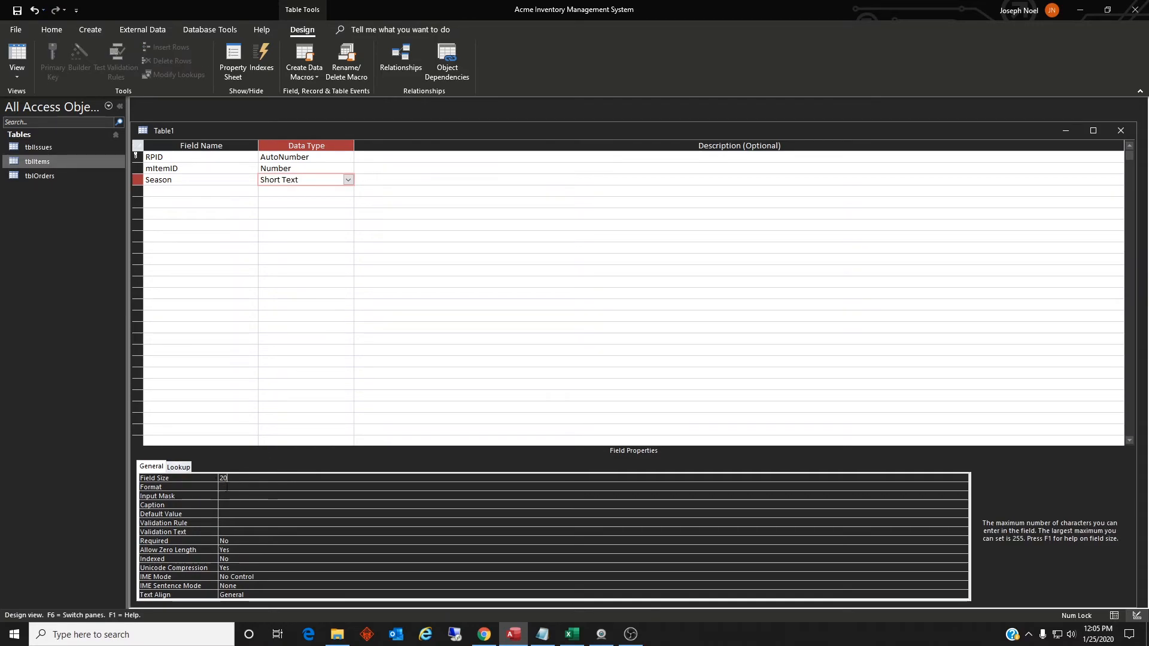
- Set the Season field's lookup display control to Combo Box and its row source type to Value List
click(179, 467)
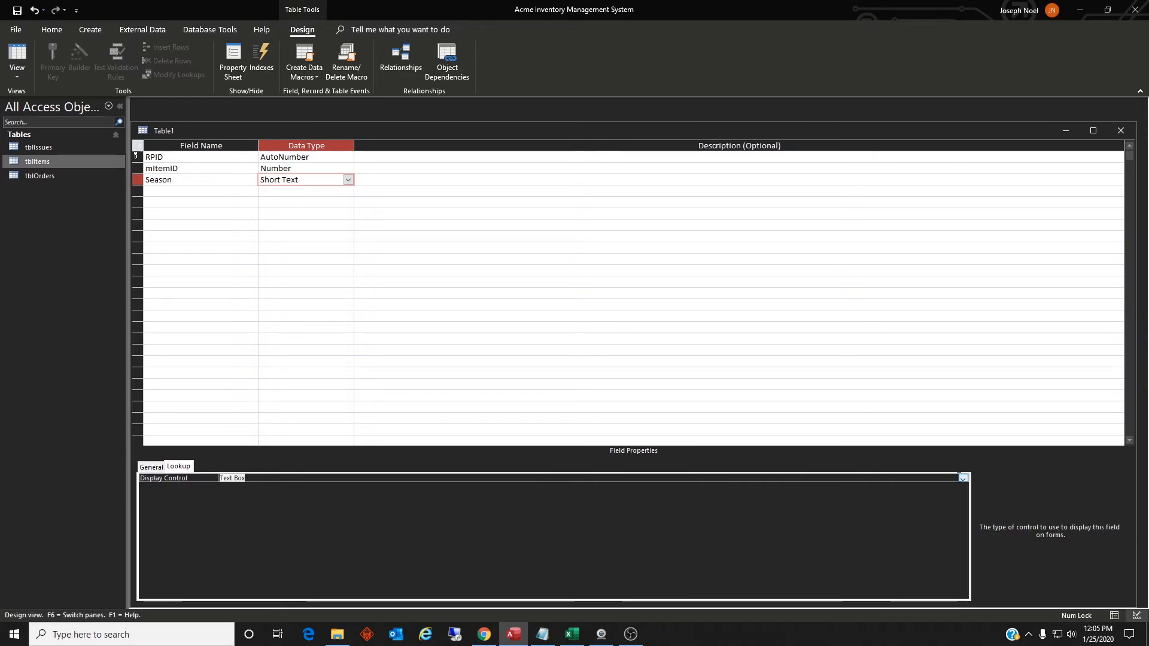
click(963, 478)
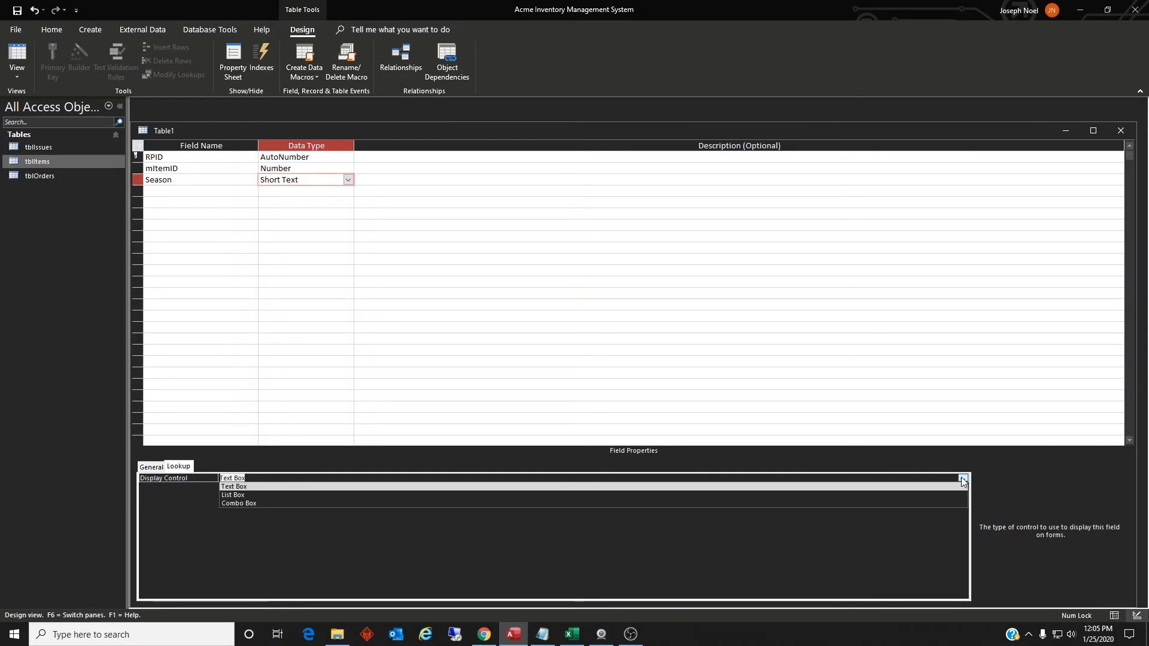
click(798, 503)
click(266, 488)
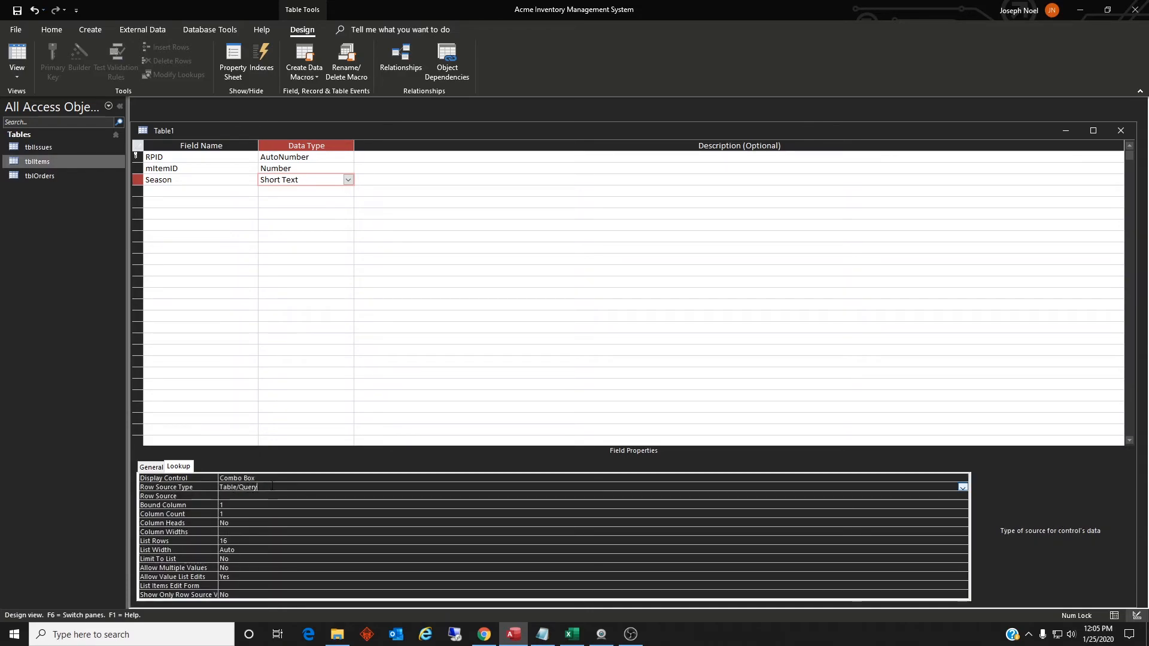
click(962, 487)
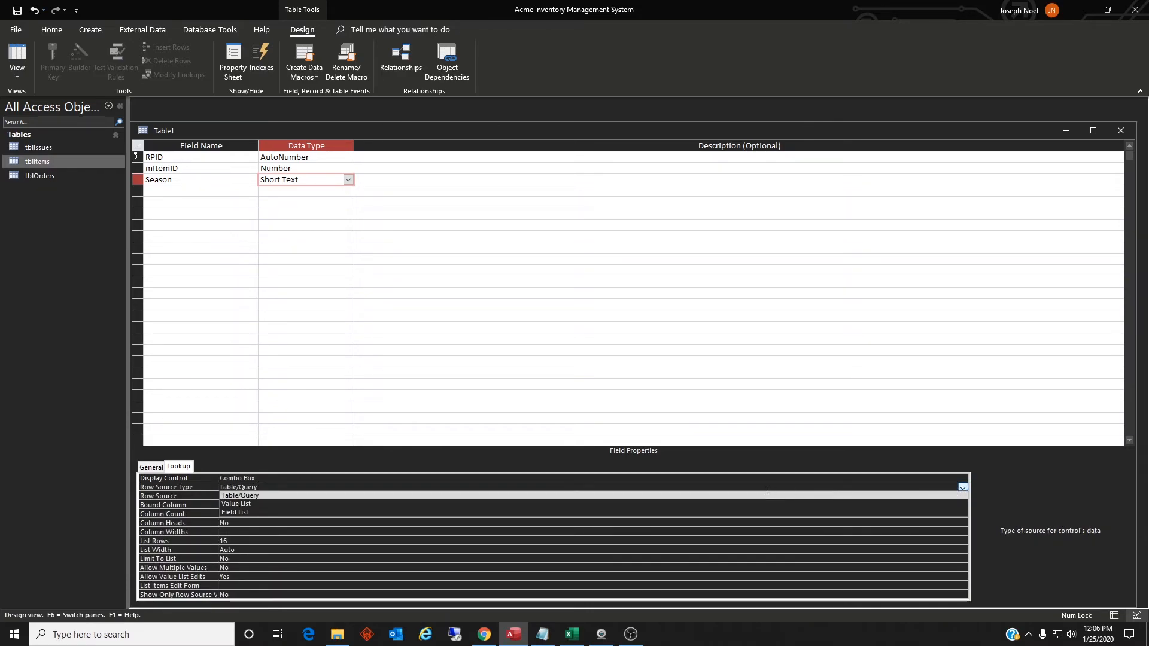
click(242, 500)
text(v)
key(Return)
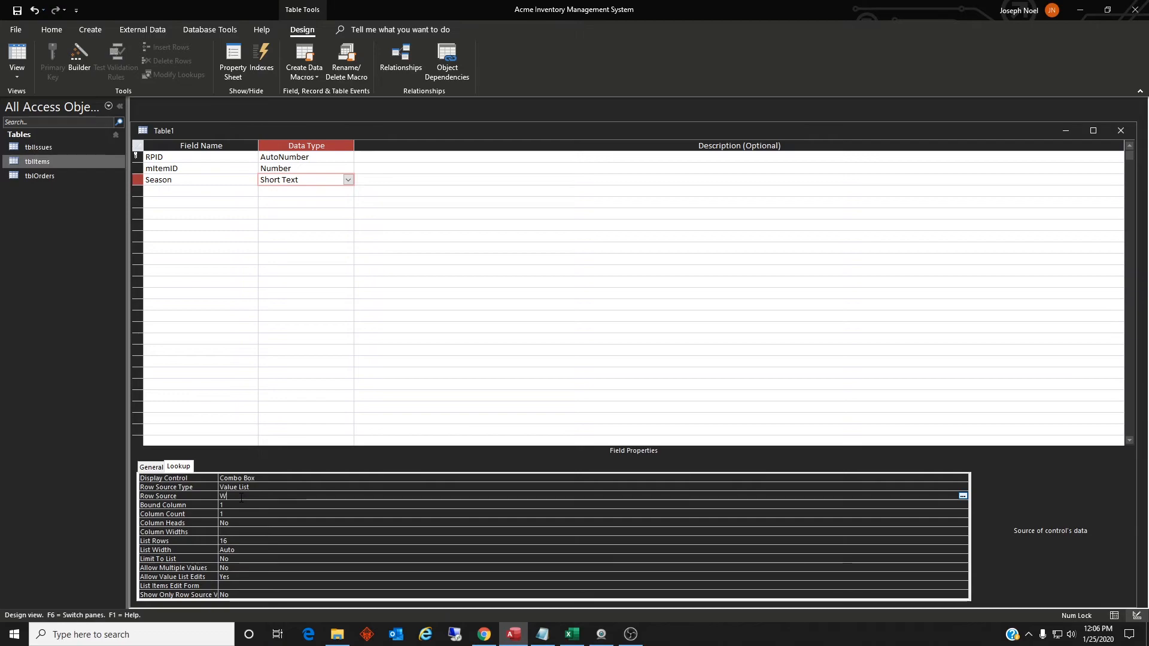
- Set the Season field's row source to Winter;Spring;Summer;Fall and its Limit To List property to Yes
text(Winter;)
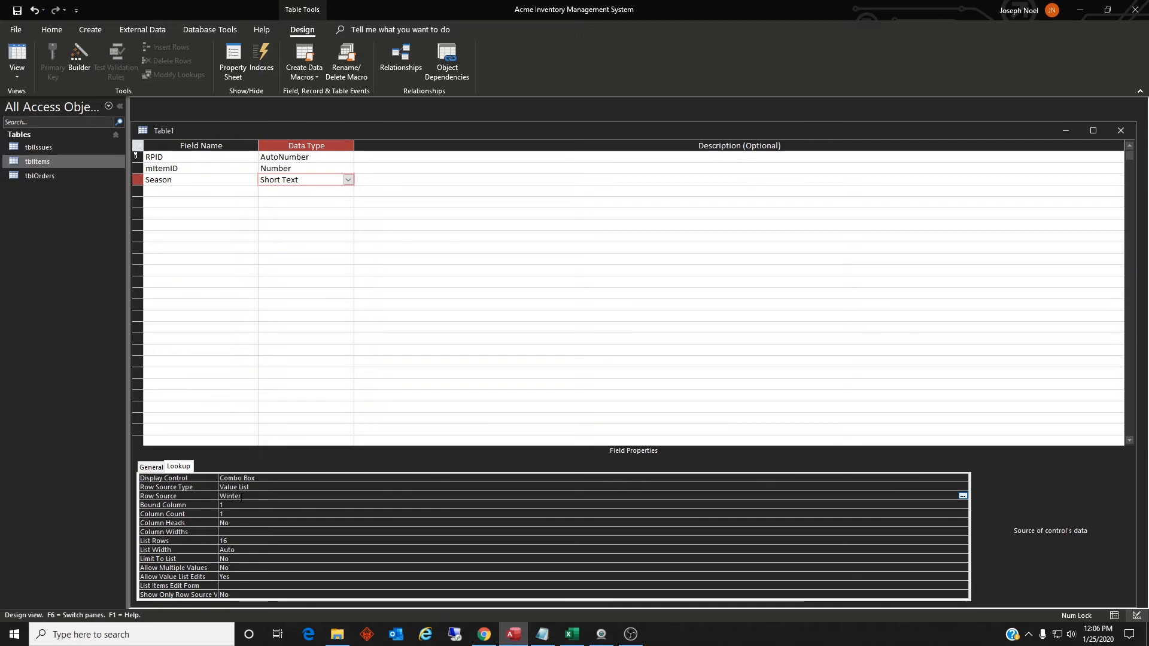
text(S)
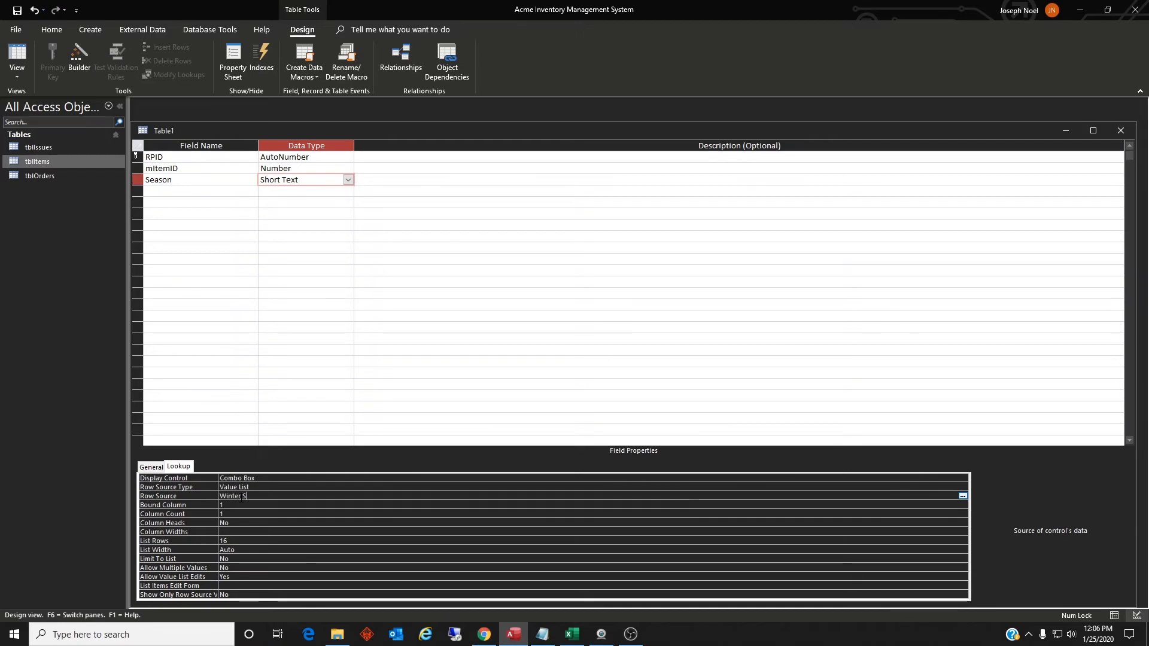
text(pring;)
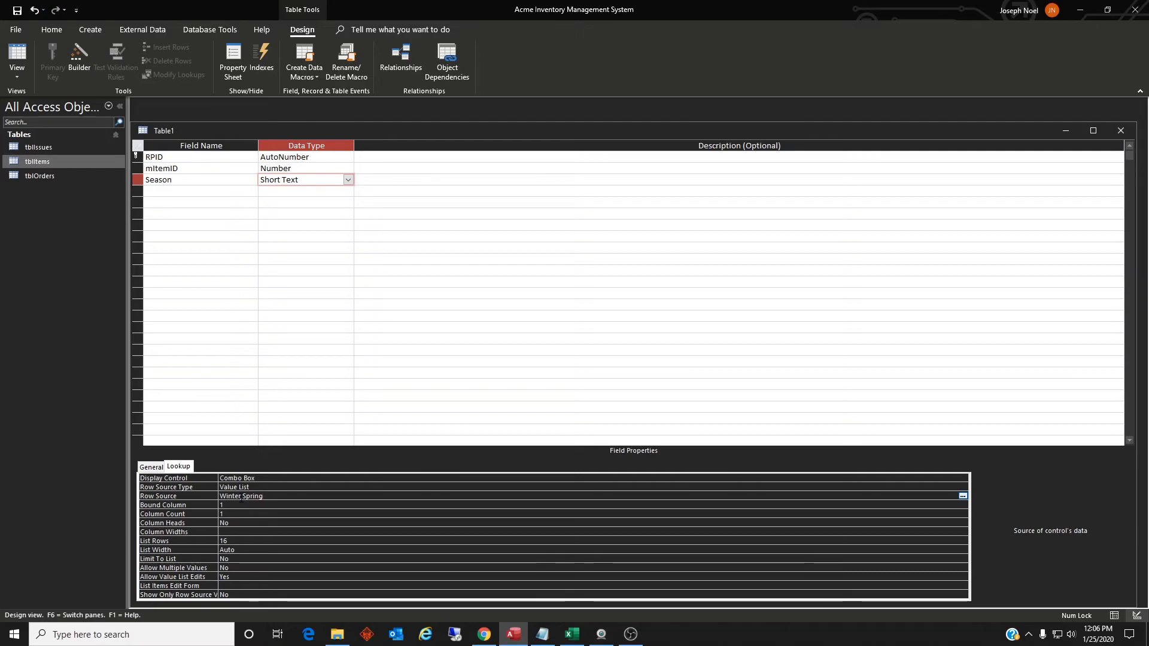
text(Summer;Fall)
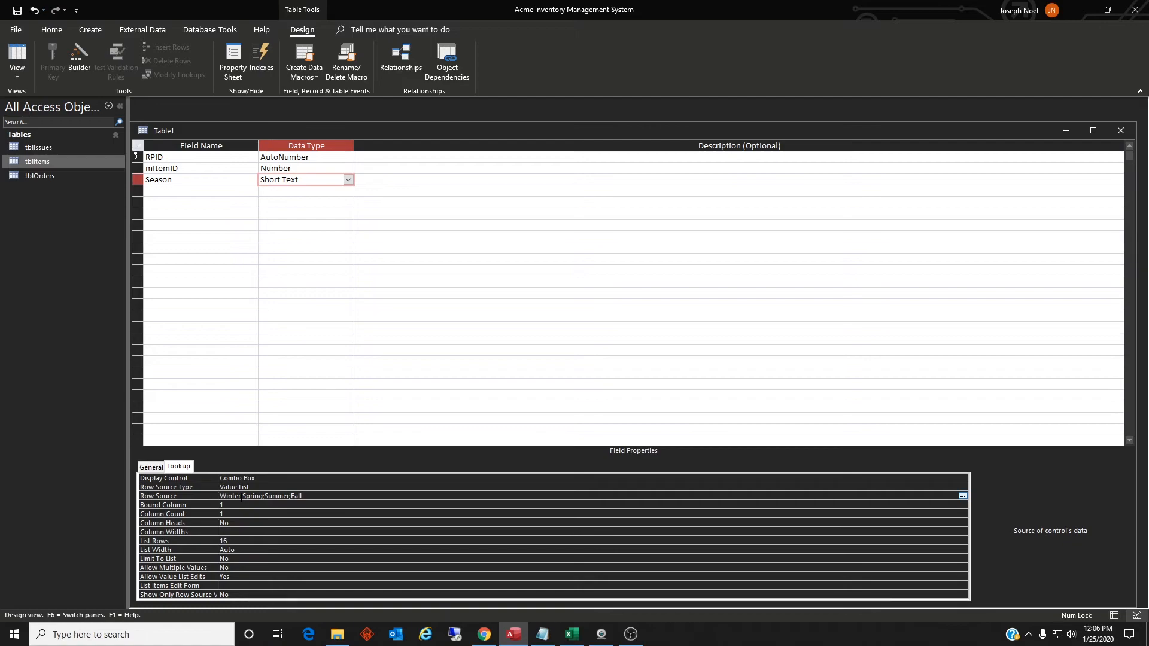
click(290, 507)
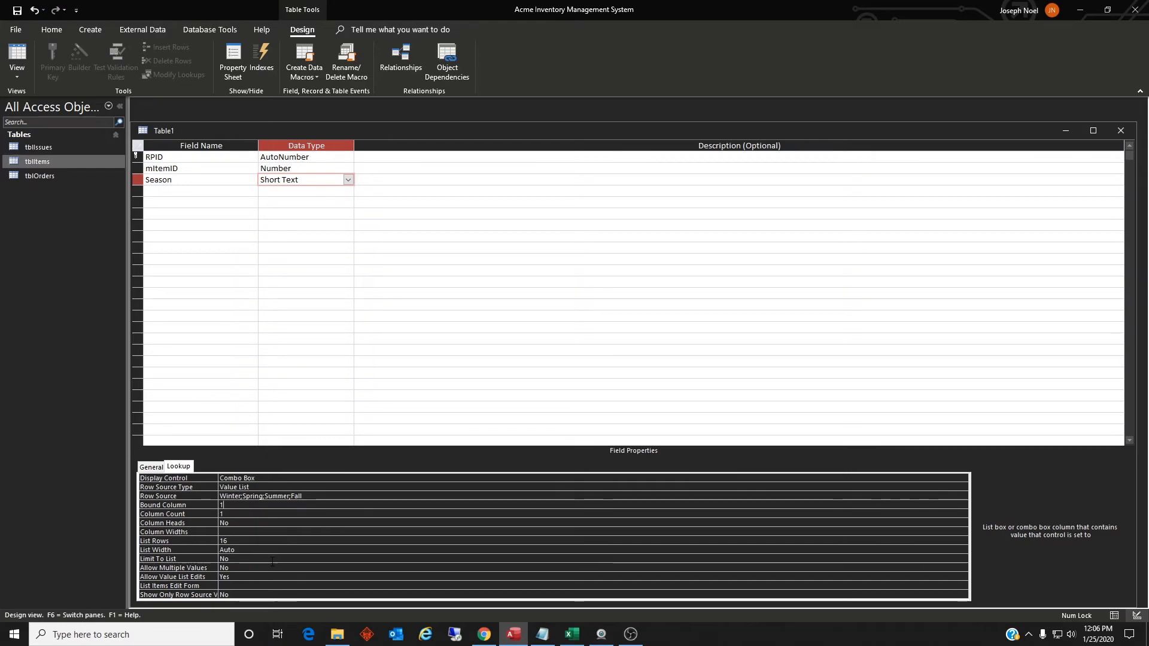
double_click(244, 559)
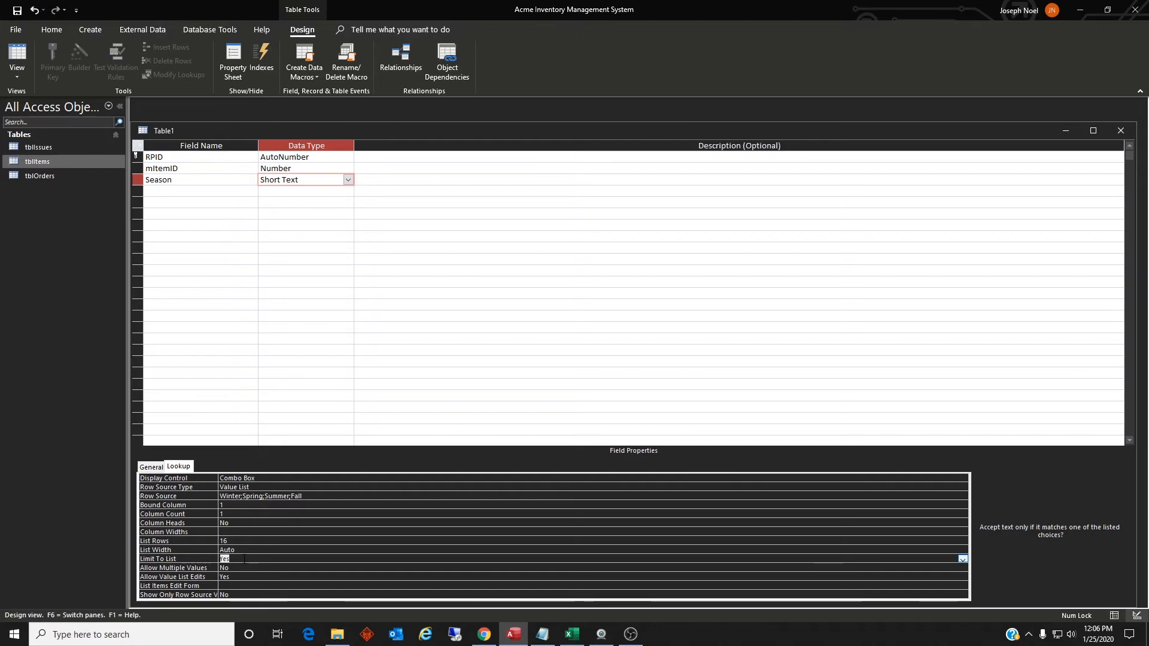
- Add a field named MinimumQty with the Number data type below Season
click(191, 191)
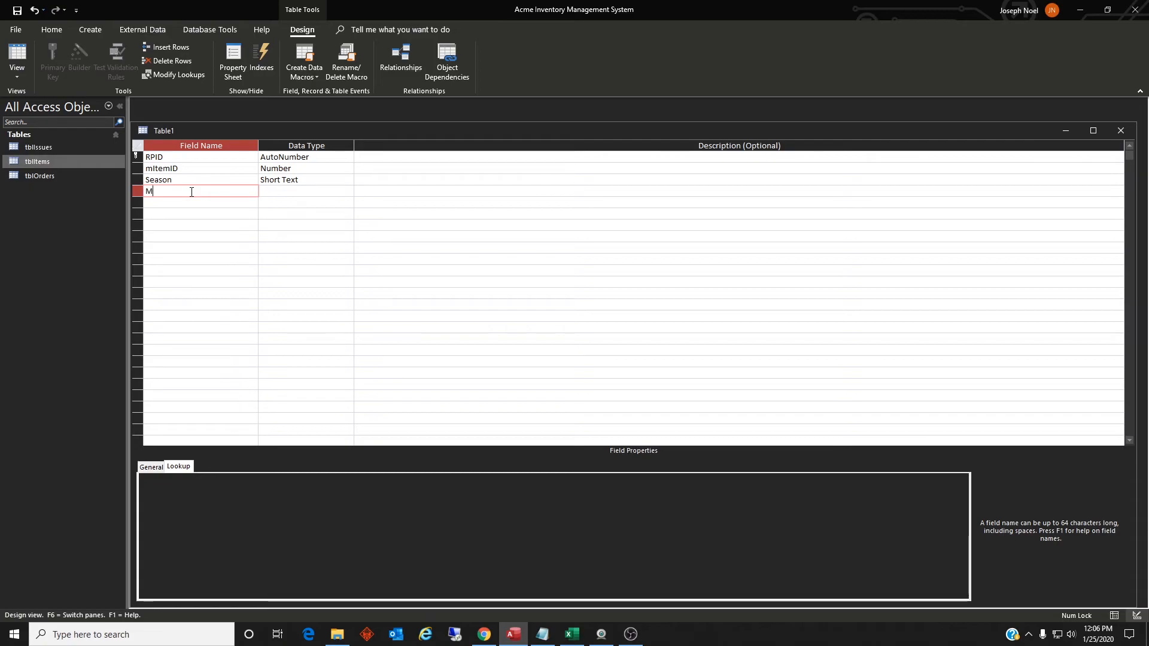
text(Minu)
text(im)
text(umQty)
key(Tab)
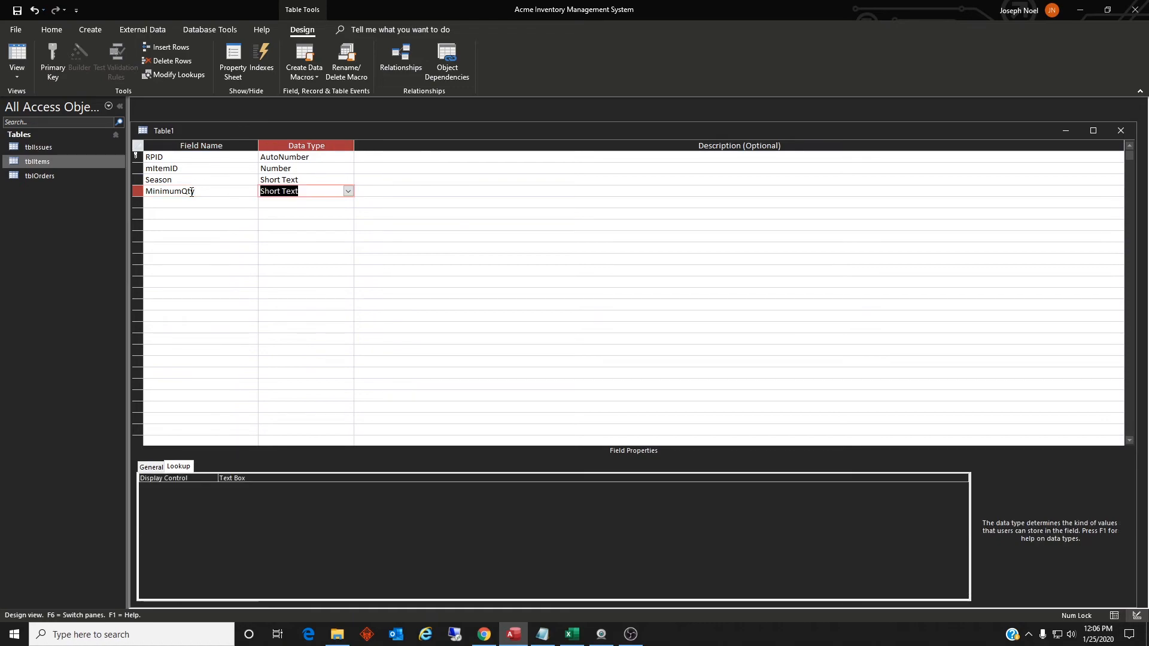
text(Number)
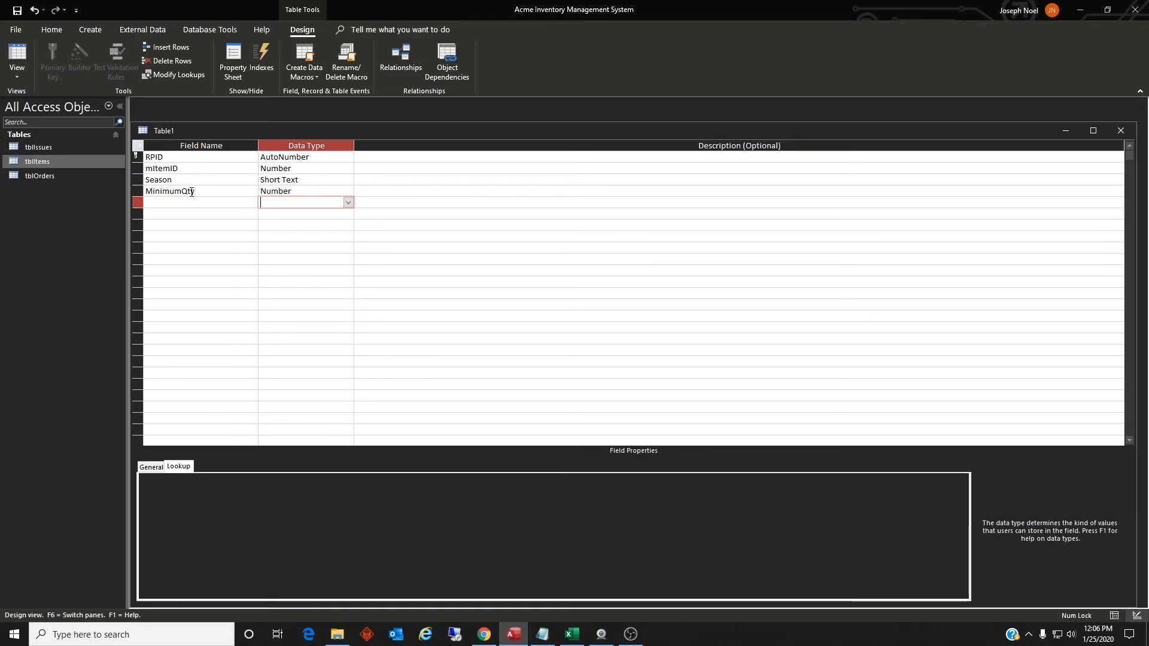
key(Tab)
key(Tab)
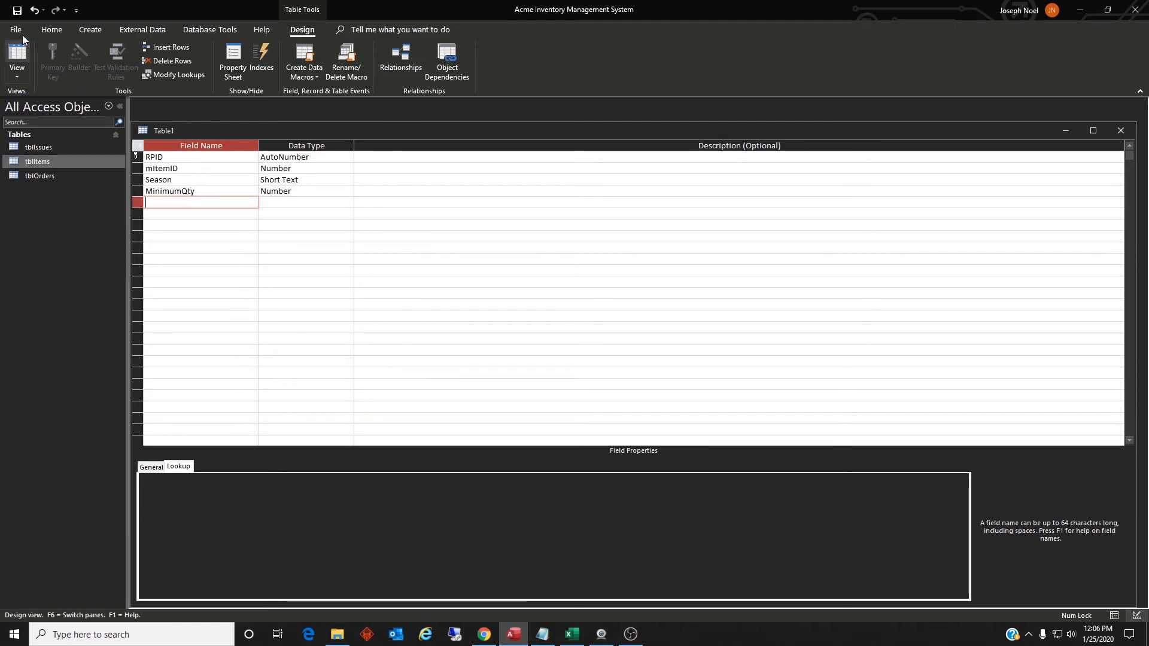
- Save the table as tblReorderPoint and show it in Datasheet view
click(17, 10)
text(tblReord)
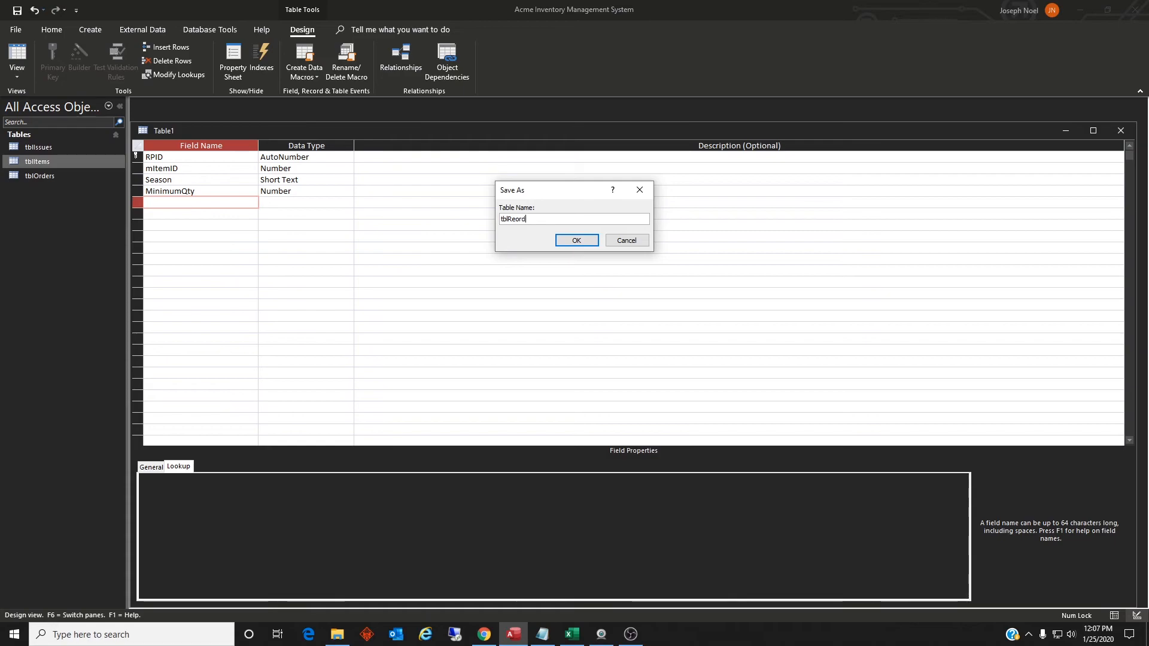
text(erPoint)
click(576, 240)
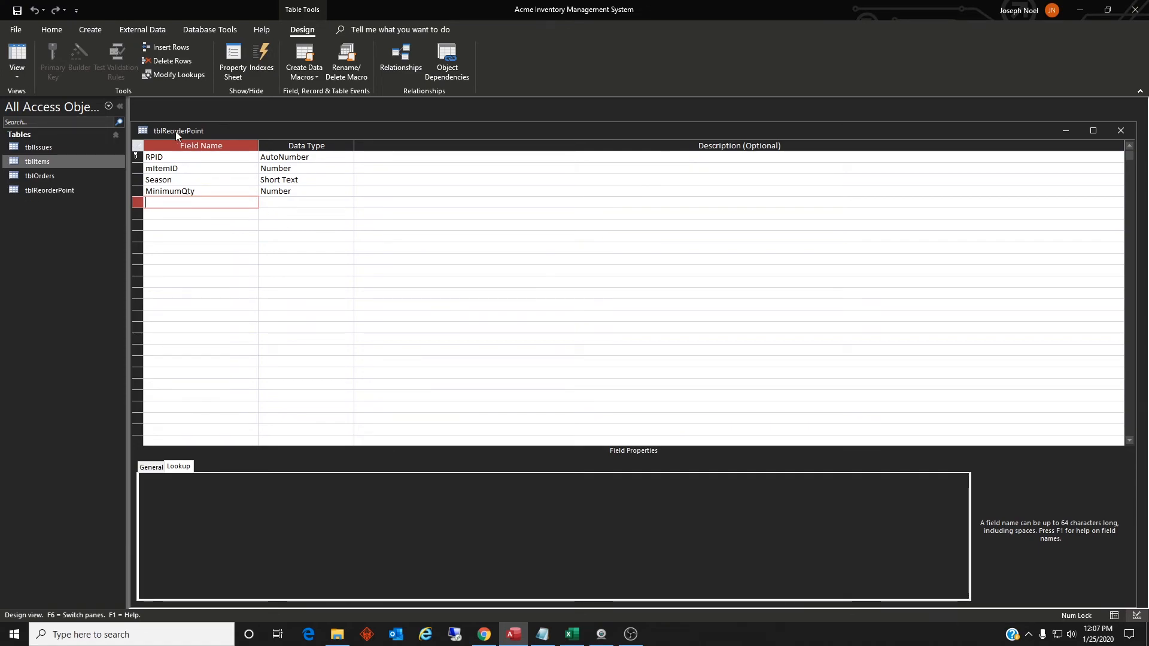
click(27, 60)
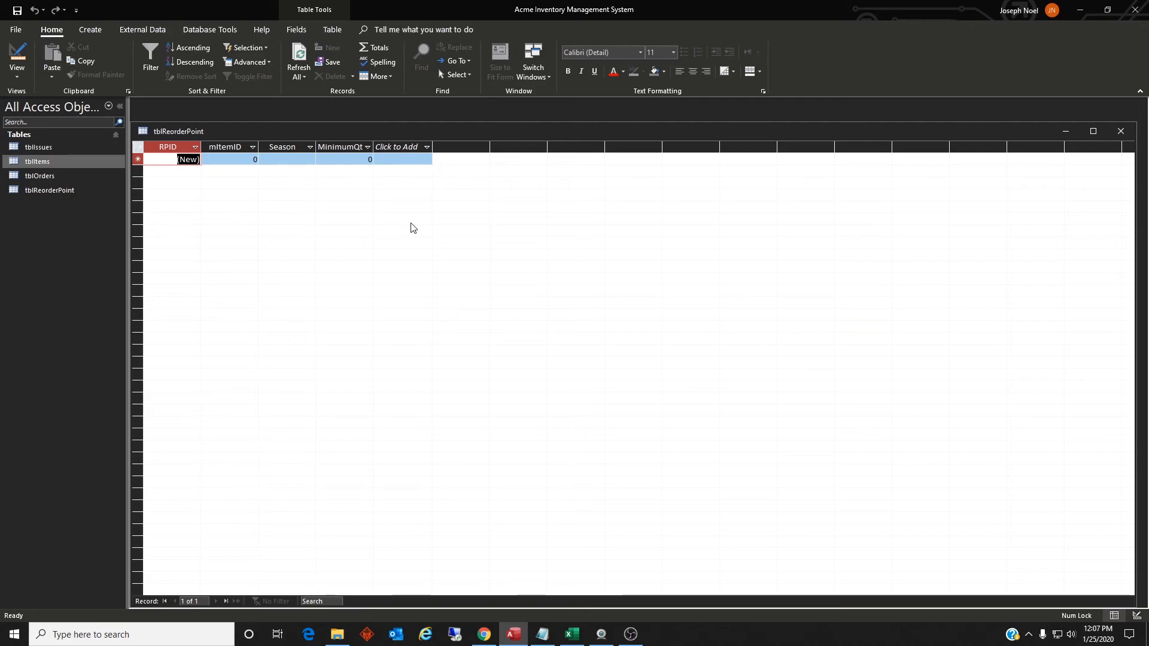
- Enter a first record with mItemID 1, checked against tblItems, a blank season and a minimum quantity of 100
click(249, 161)
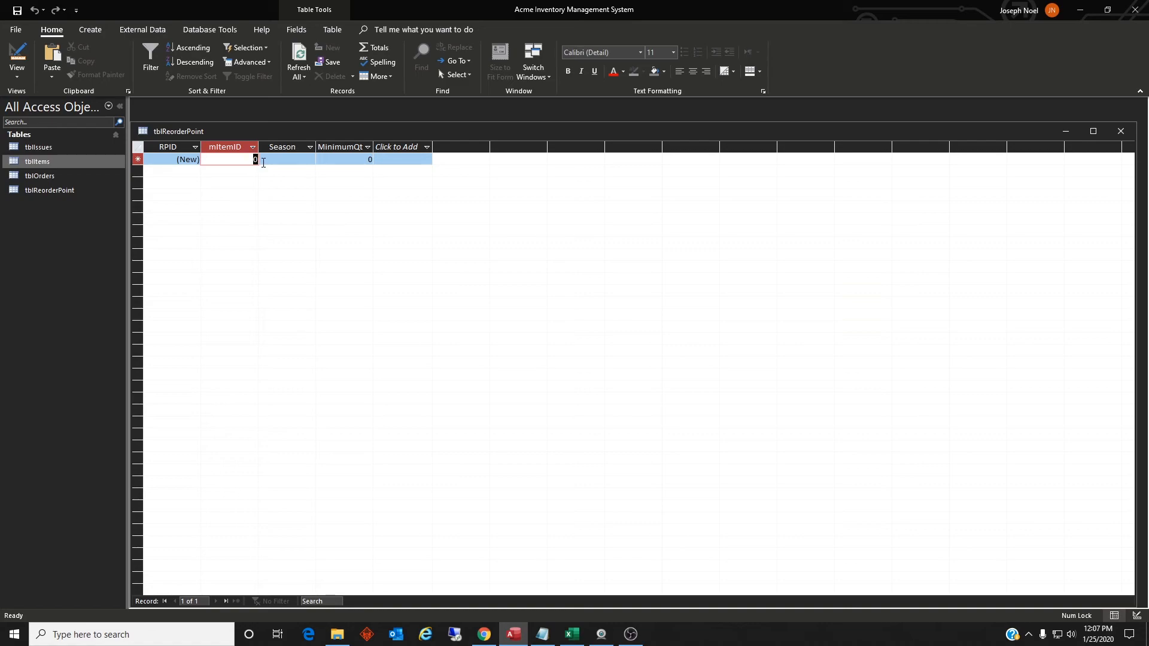
text(1)
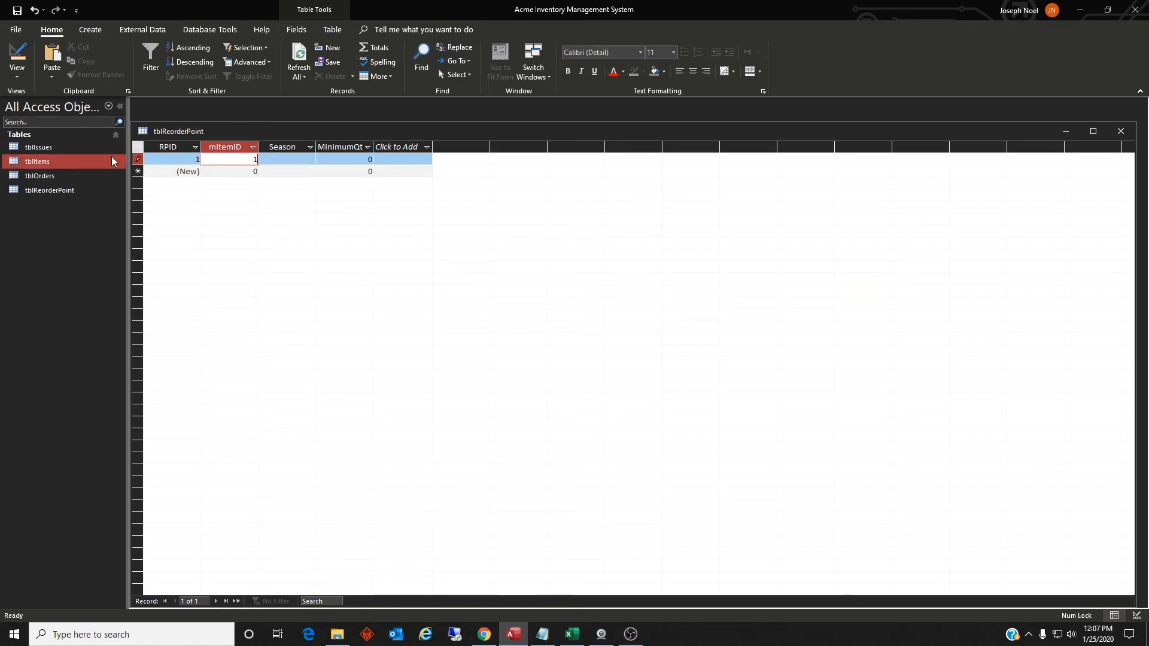
click(47, 164)
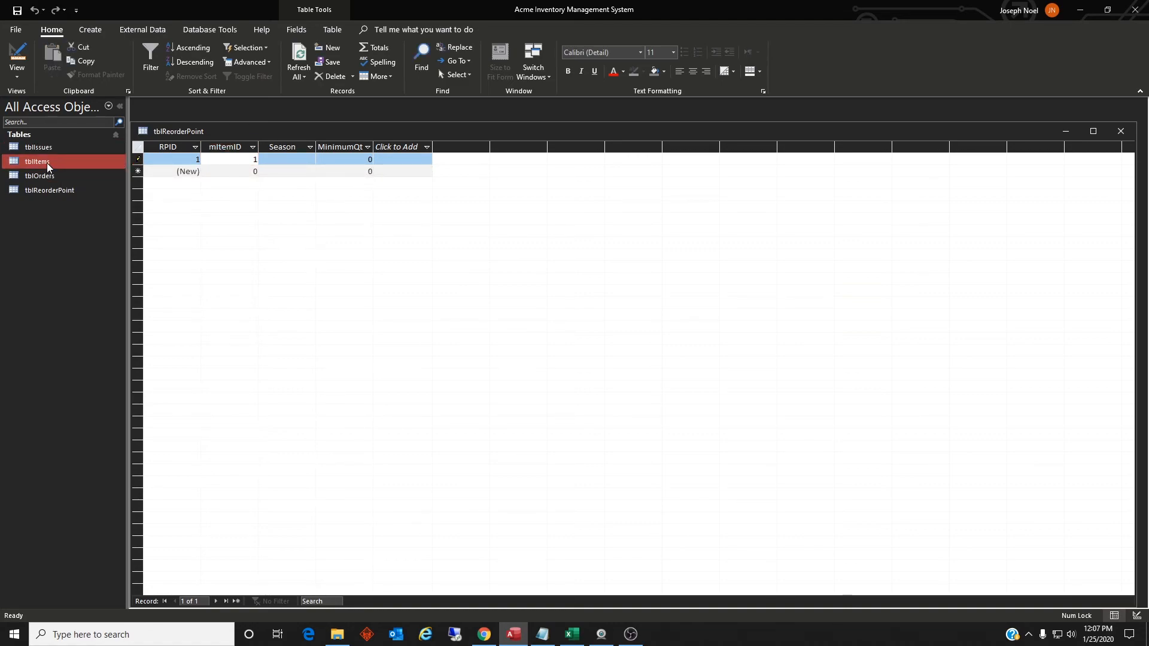
double_click(46, 162)
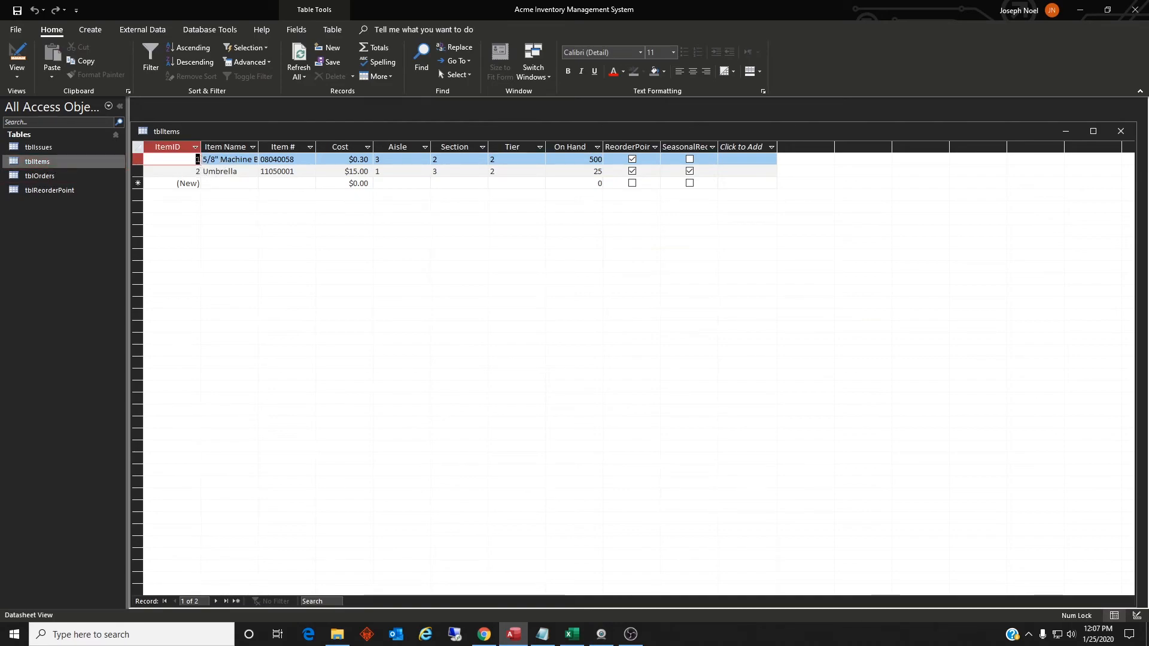
click(1120, 131)
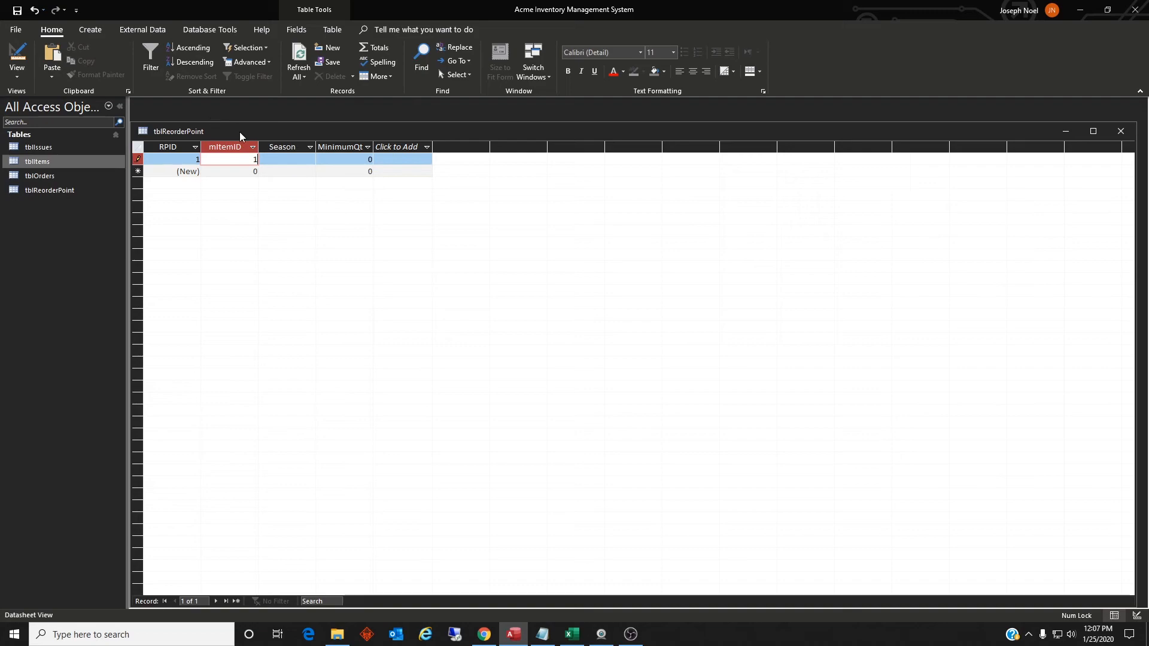
click(295, 158)
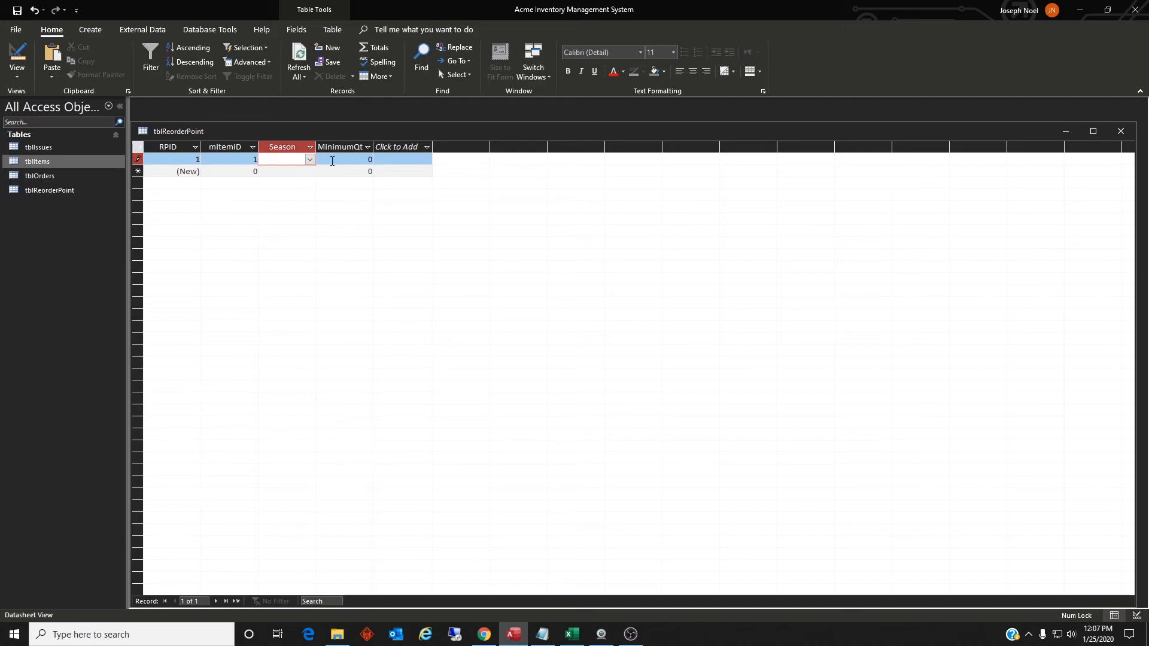
key(Tab)
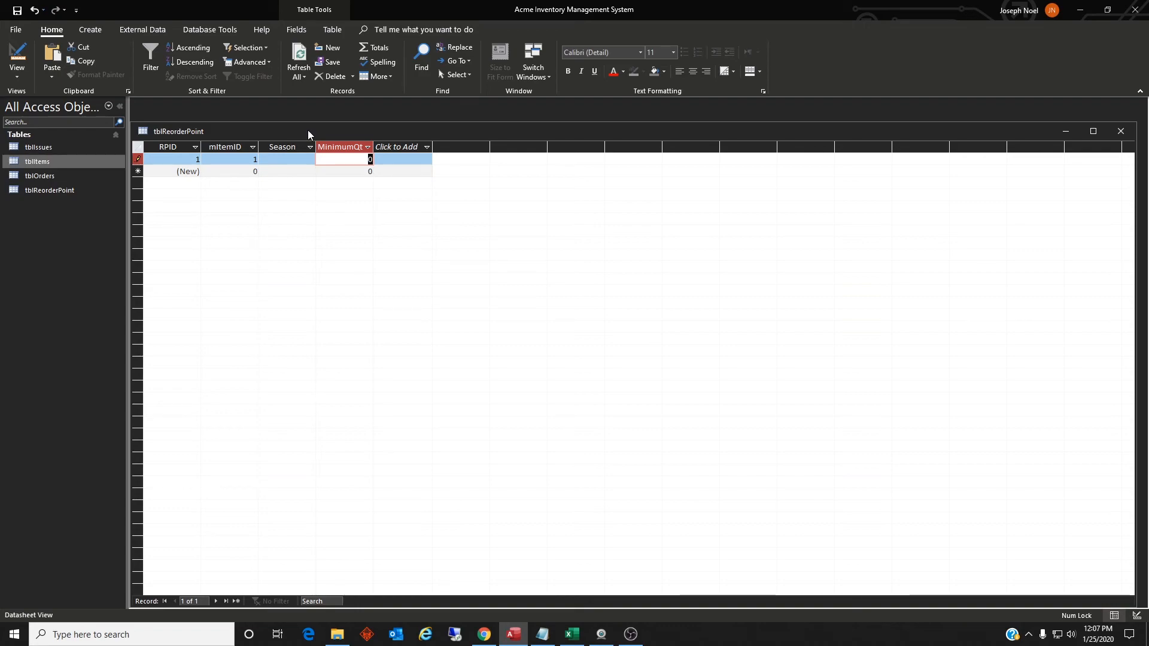
text(100)
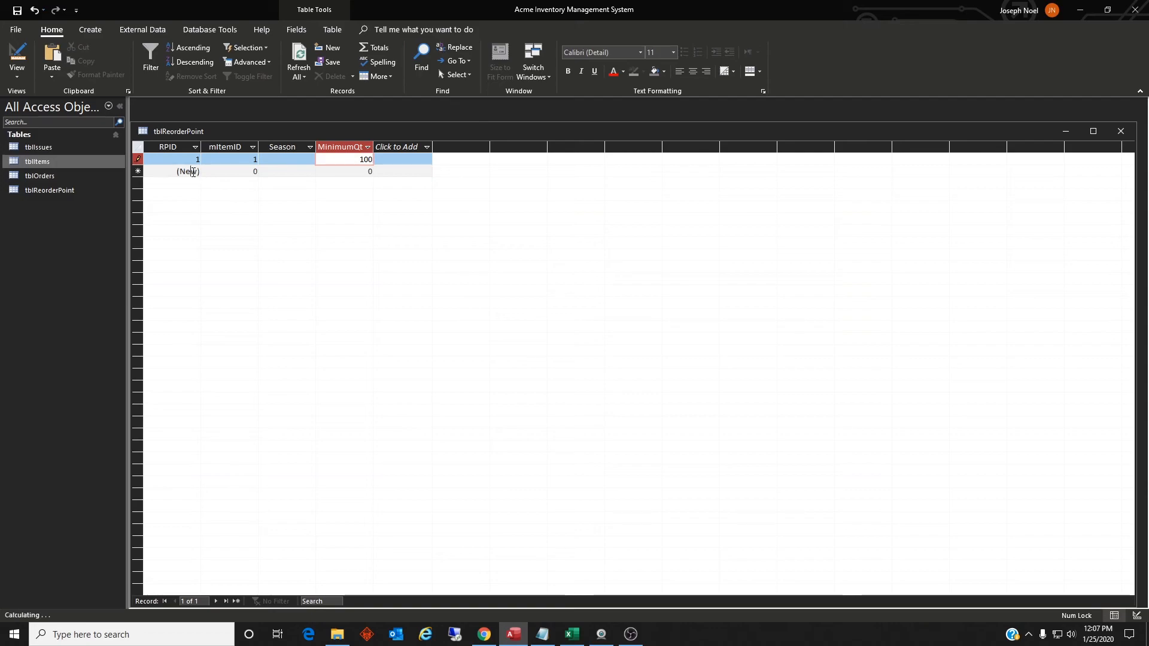
- Add a second record with mItemID 2, season Winter and a minimum quantity of 5
click(225, 172)
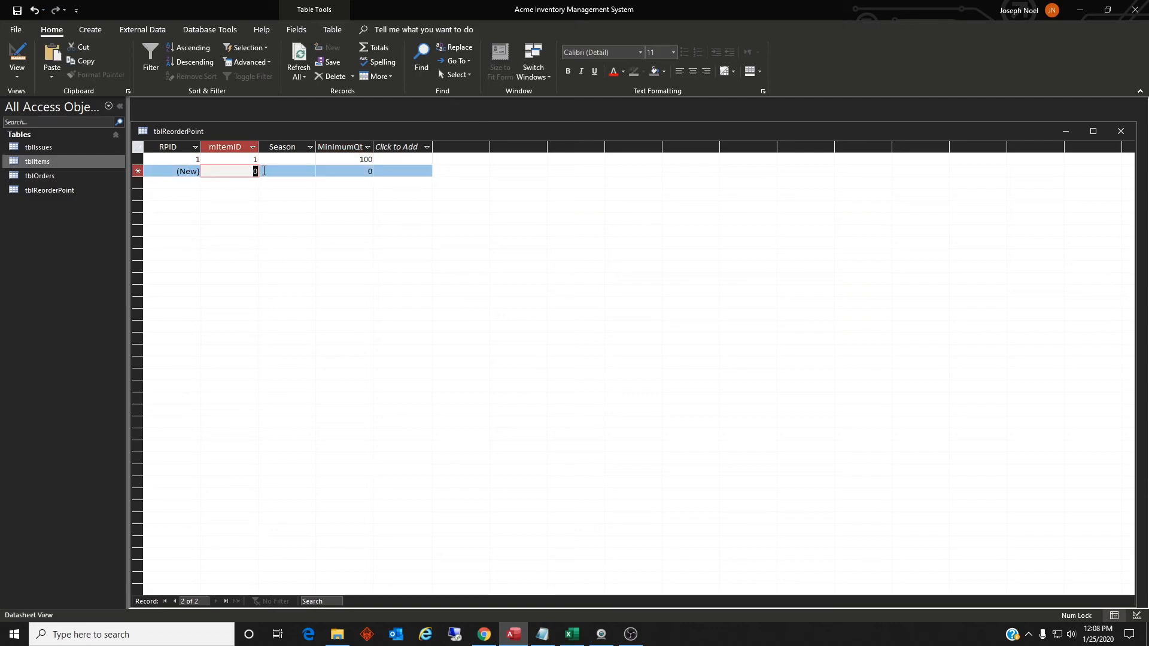
text(2)
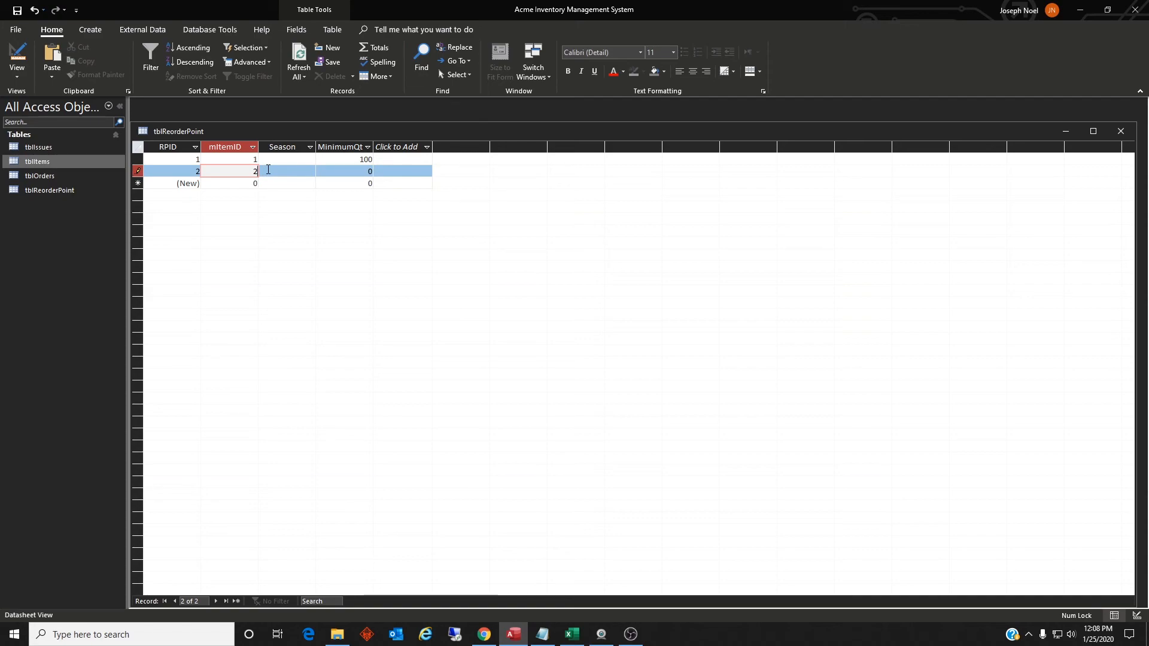
click(268, 170)
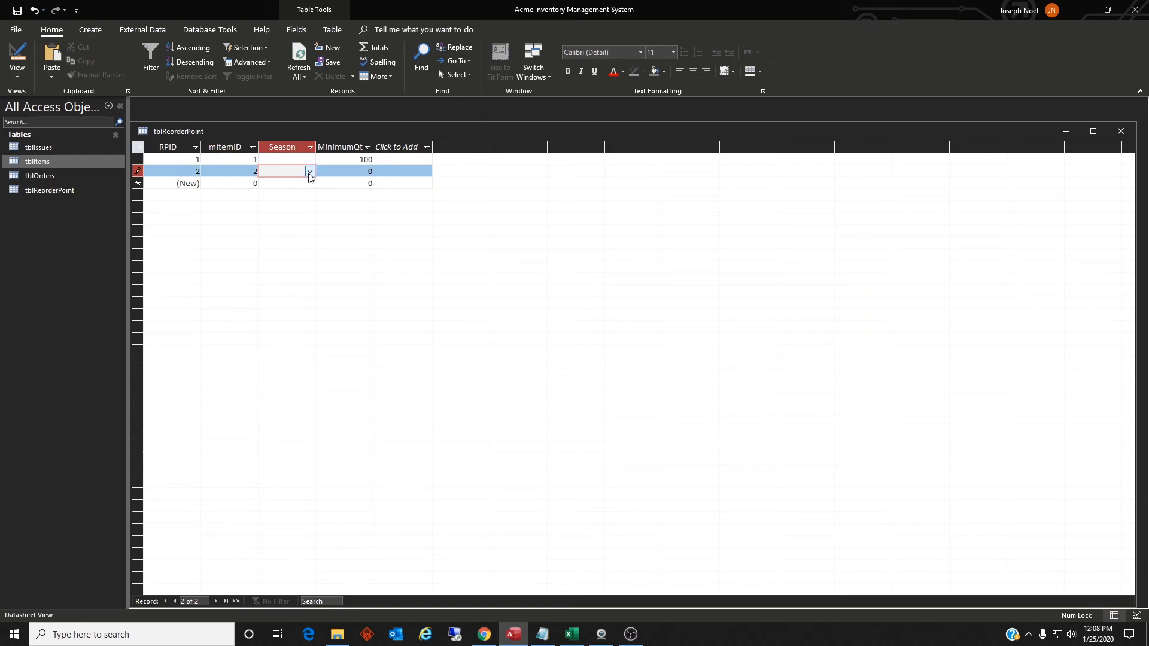
click(309, 173)
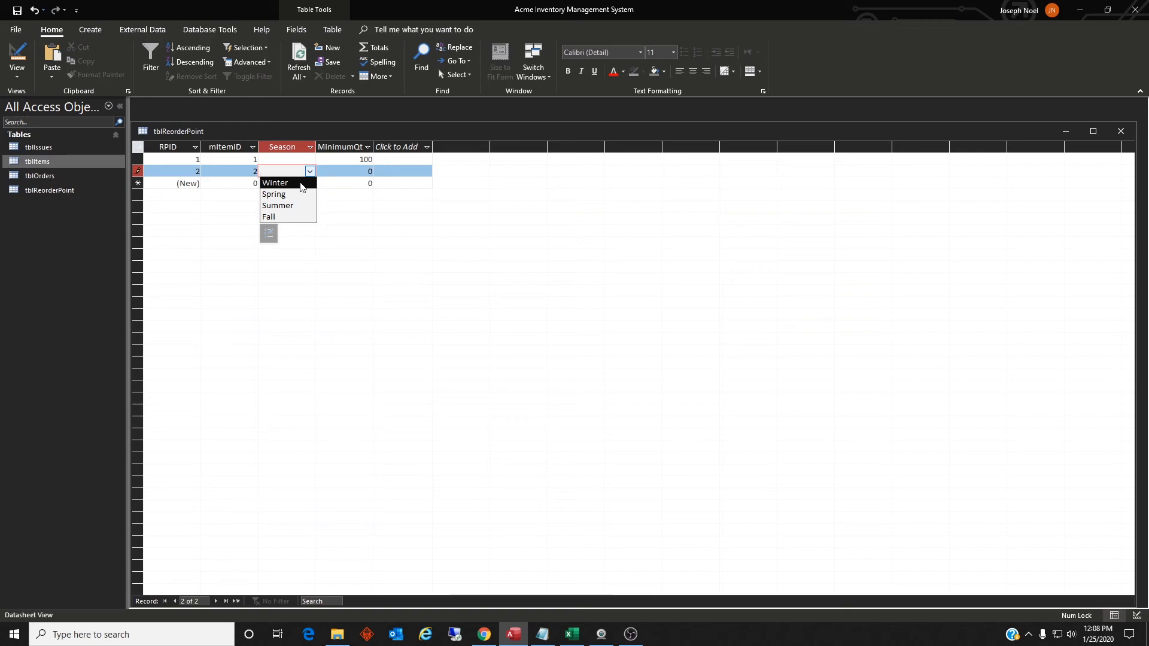
click(302, 183)
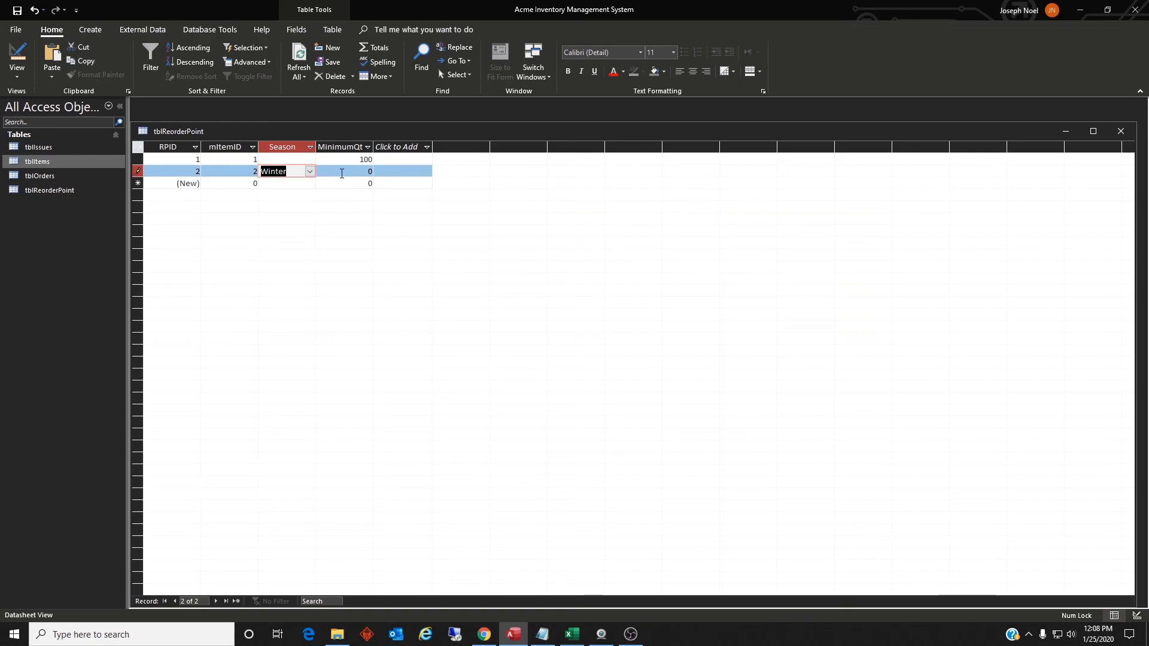
key(Tab)
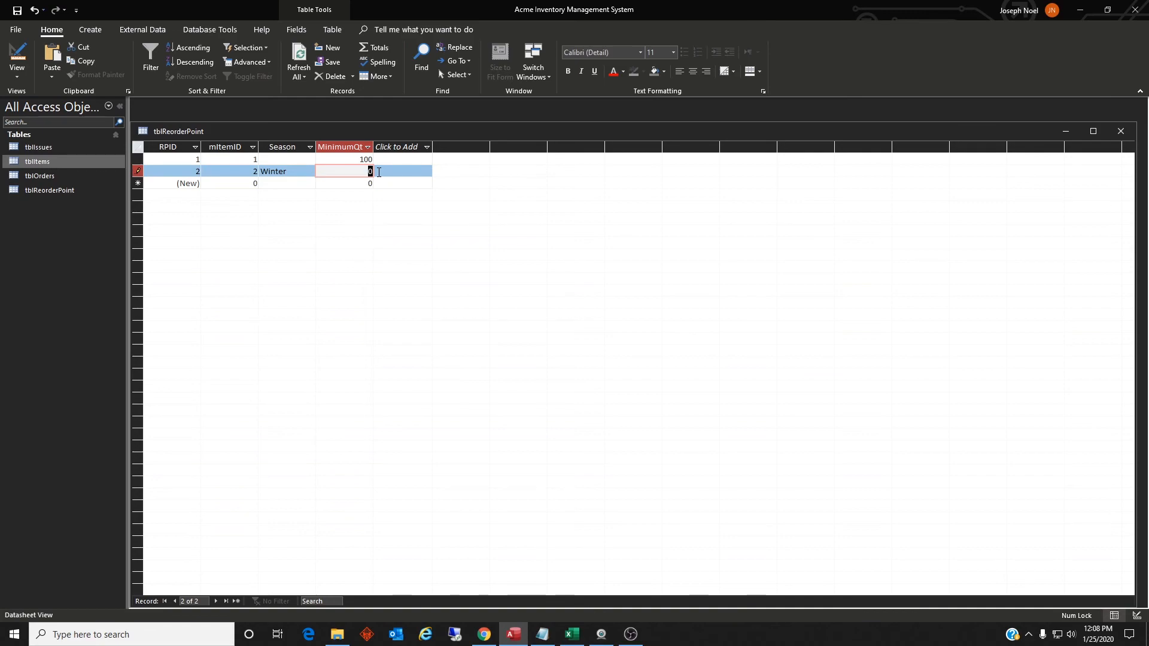
text(5)
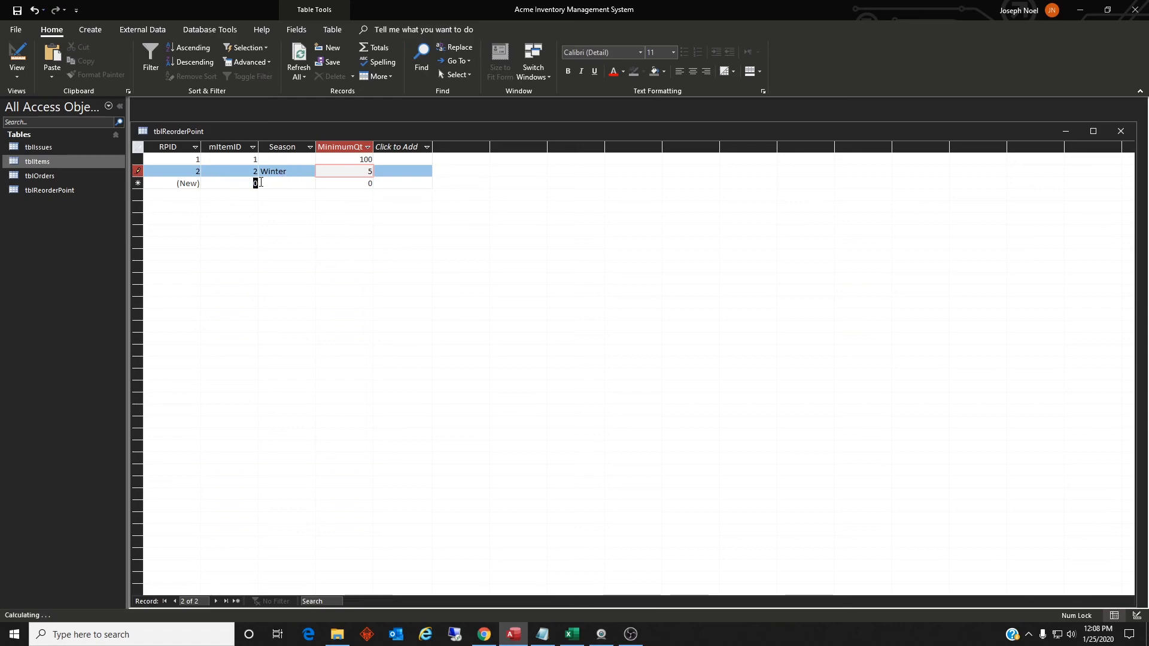
- Add a third record with mItemID 2, season Spring and a minimum quantity of 15
click(258, 182)
text(2)
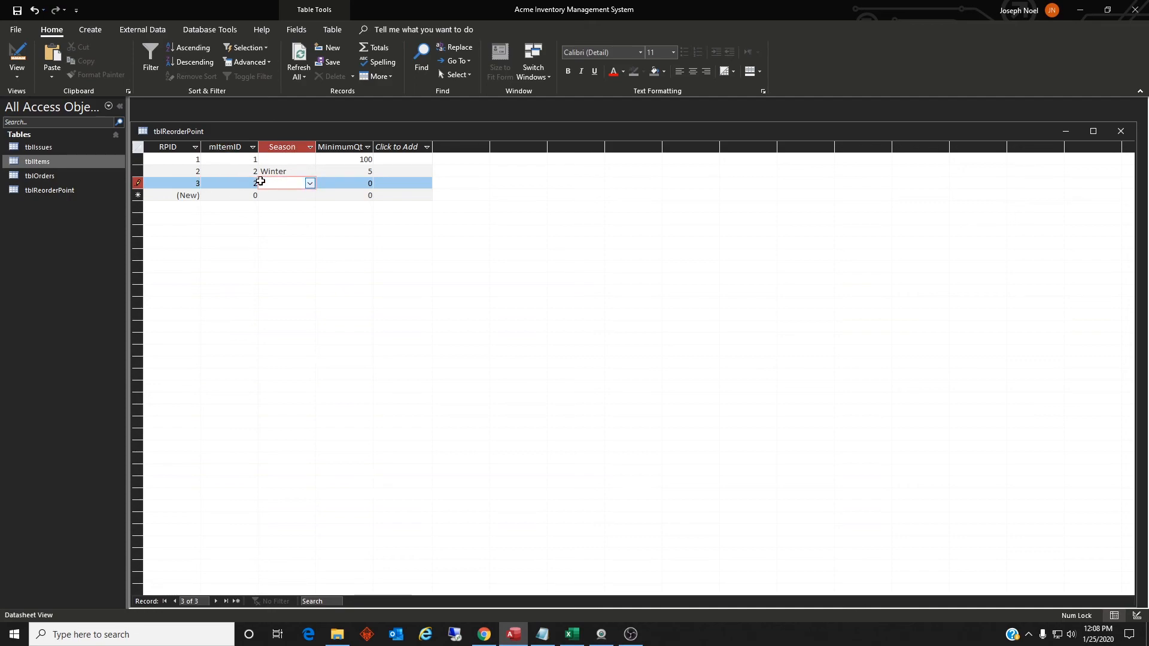
text(Spring)
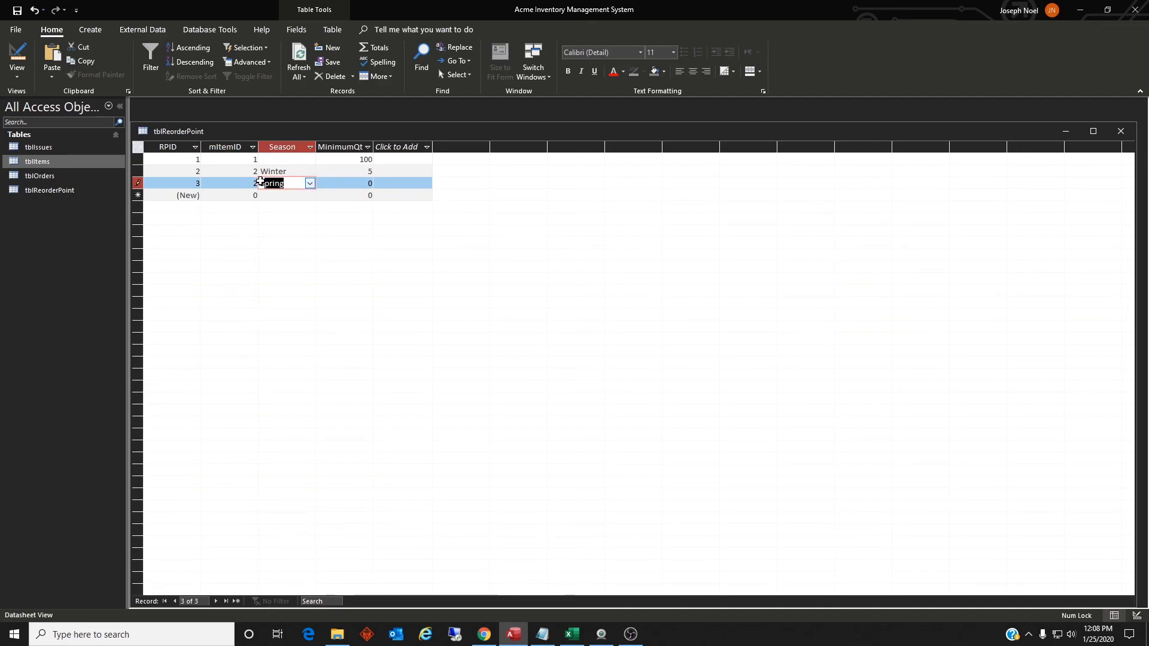
key(Down)
key(Up)
key(Tab)
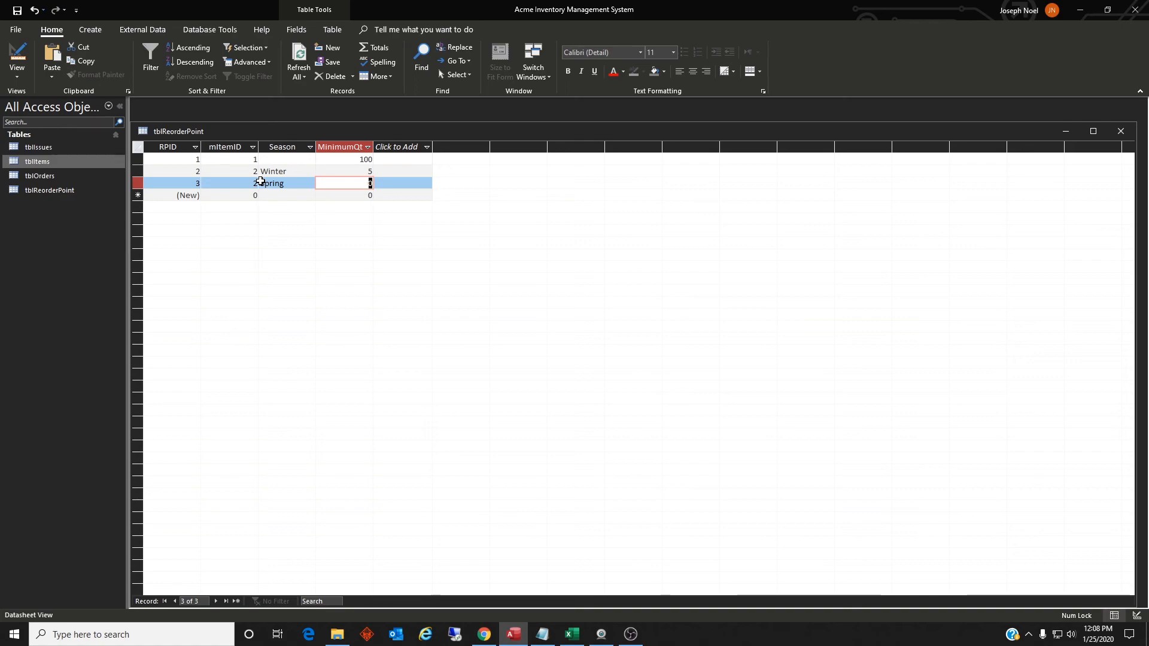
text(15)
key(Down)
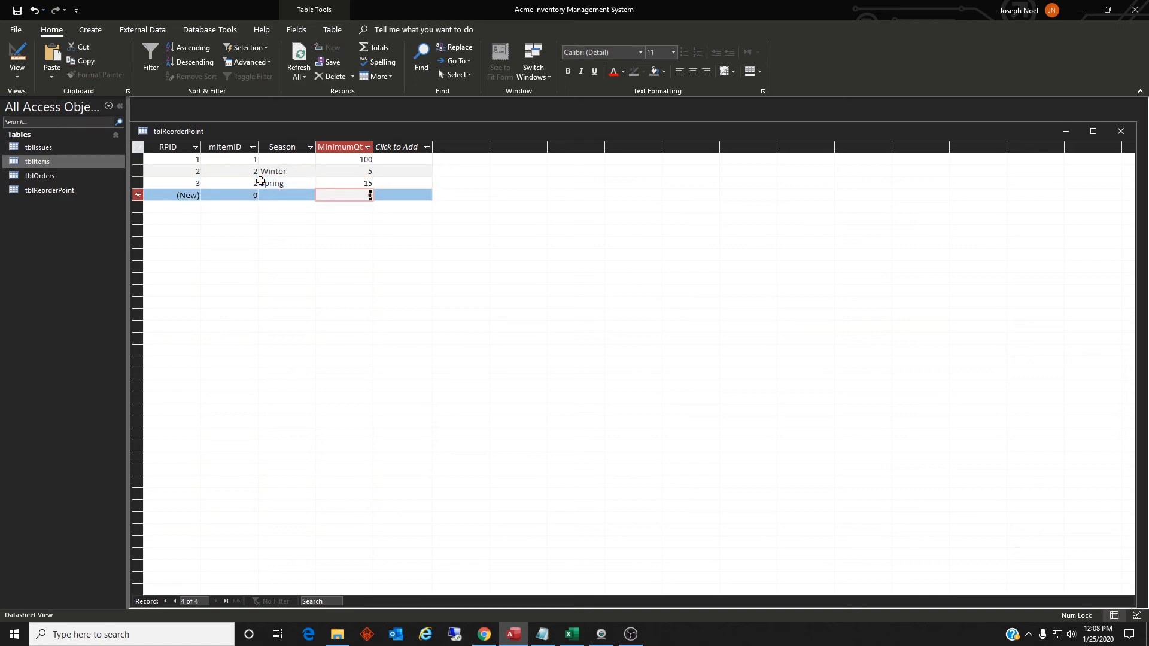
- Add a fourth record with mItemID 2, season Summer and a minimum quantity of 12
key(Left)
key(Left)
text(2)
key(Tab)
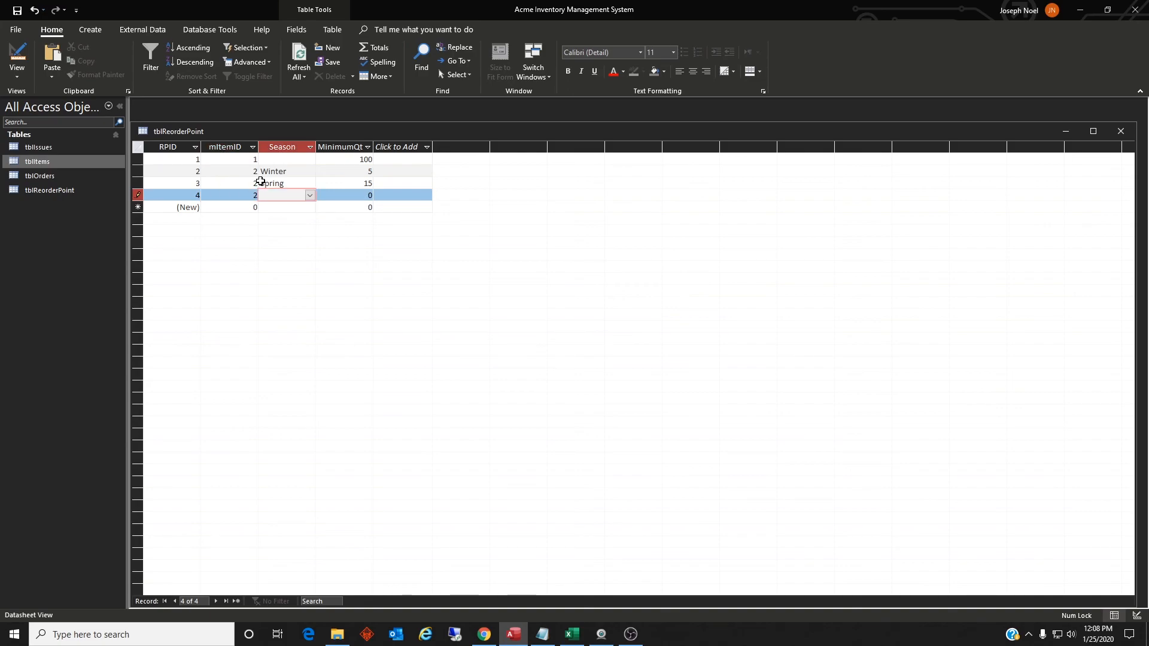
text(S)
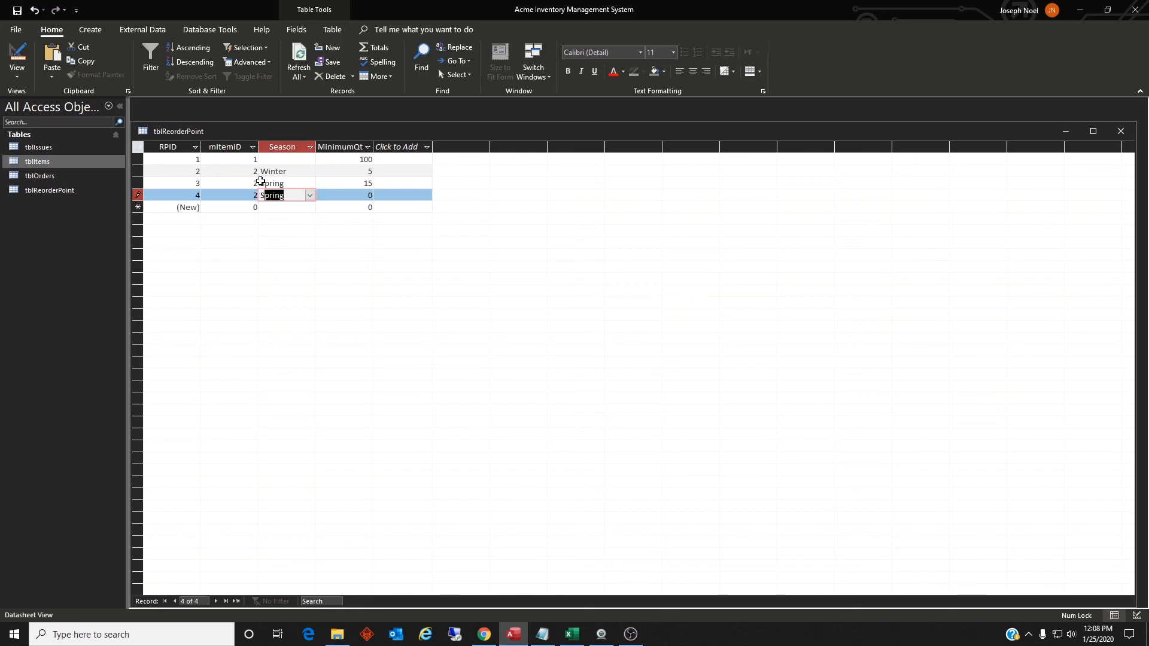
text(u)
key(Tab)
text(12)
key(Down)
- Add a fifth record with mItemID 2, season Fall and a minimum quantity of 3, and close tblReorderPoint
key(shift+Tab)
key(shift+Tab)
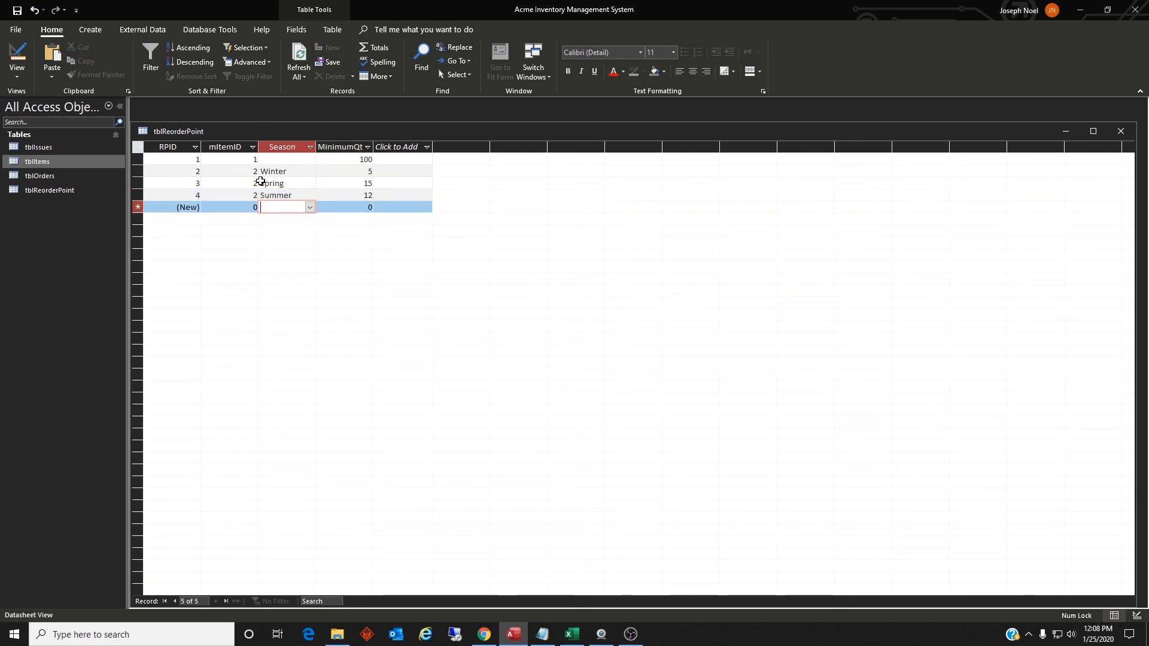
text(2)
key(Tab)
text(f)
key(Down)
key(Up)
key(Tab)
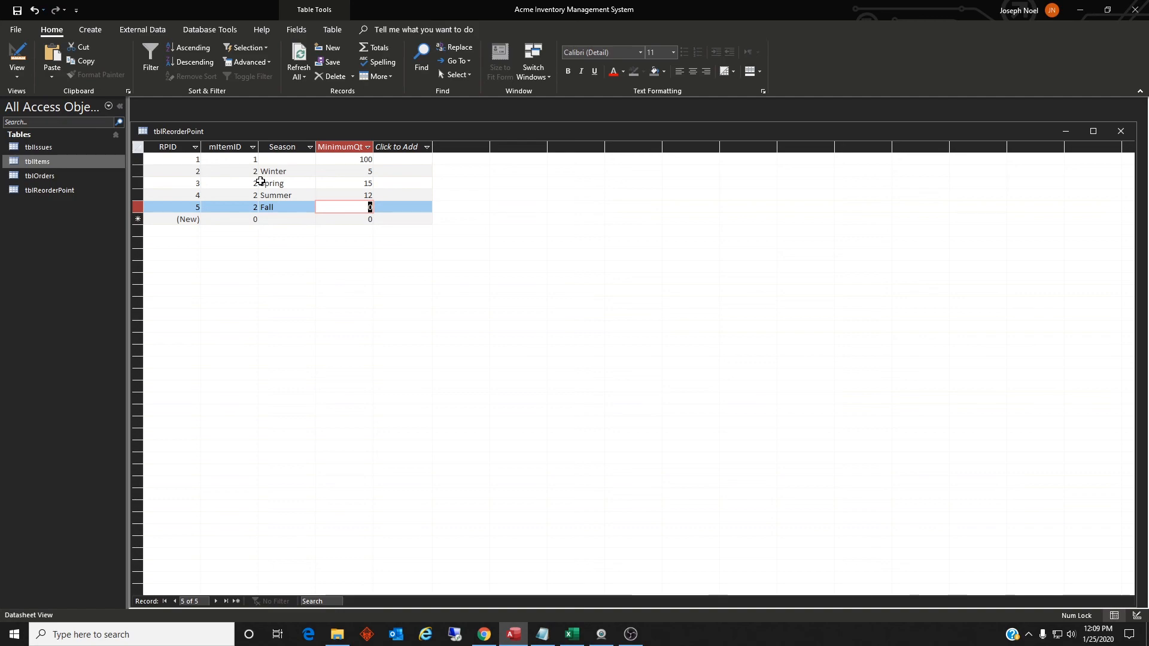
text(3)
key(Down)
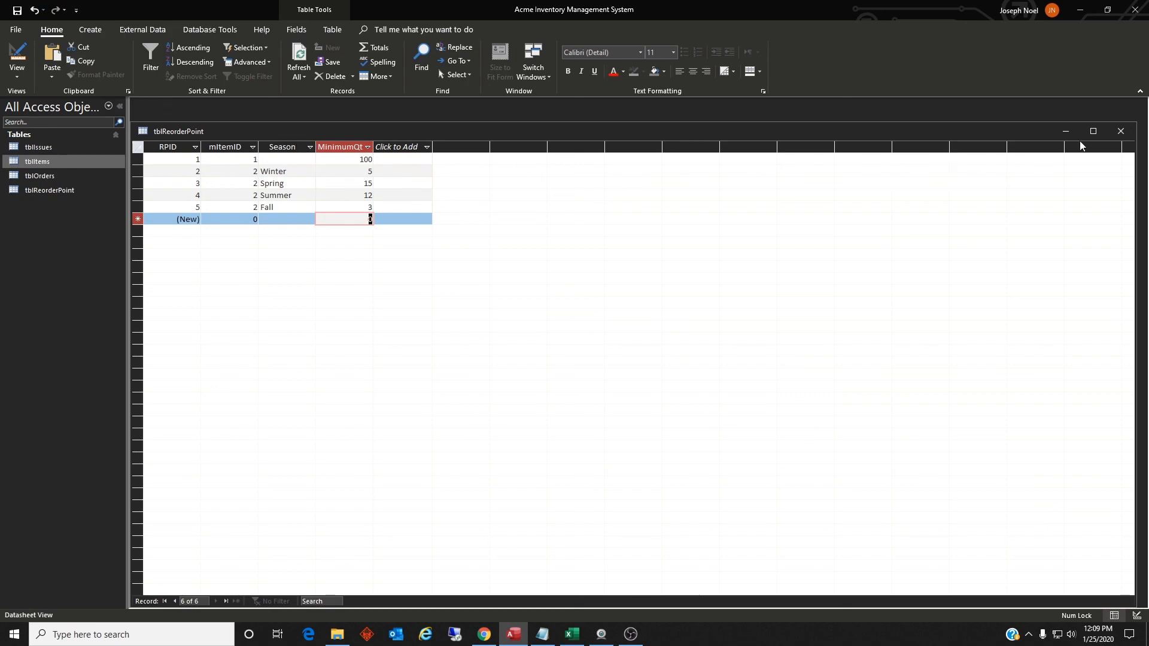
click(1121, 131)
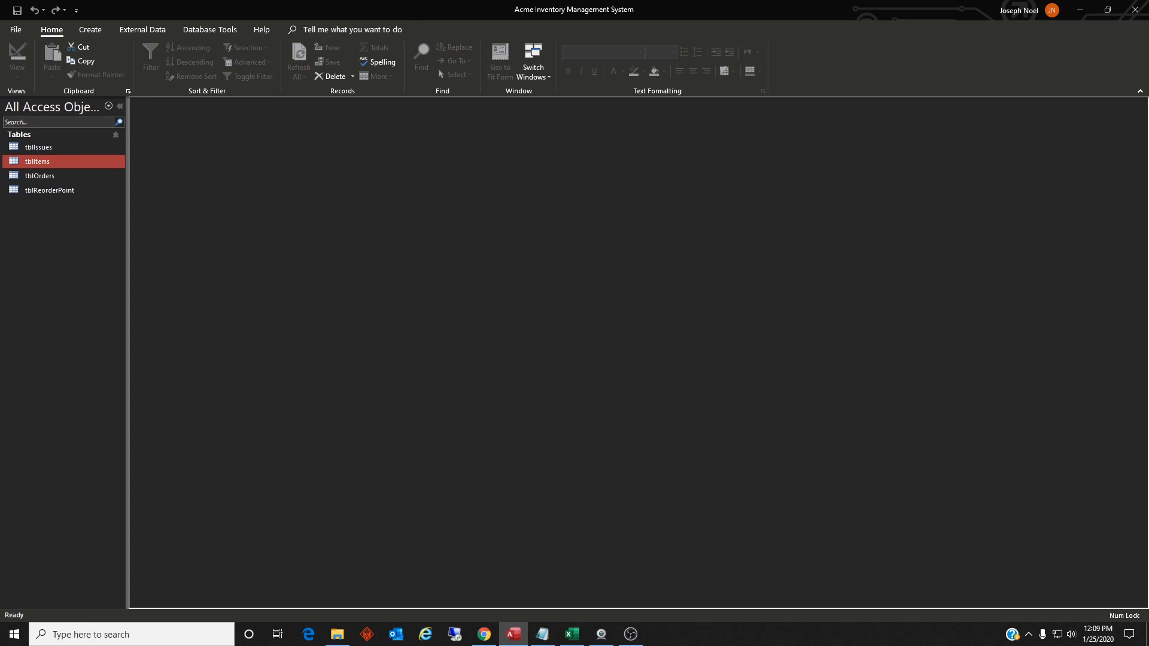
key(alt+Tab)
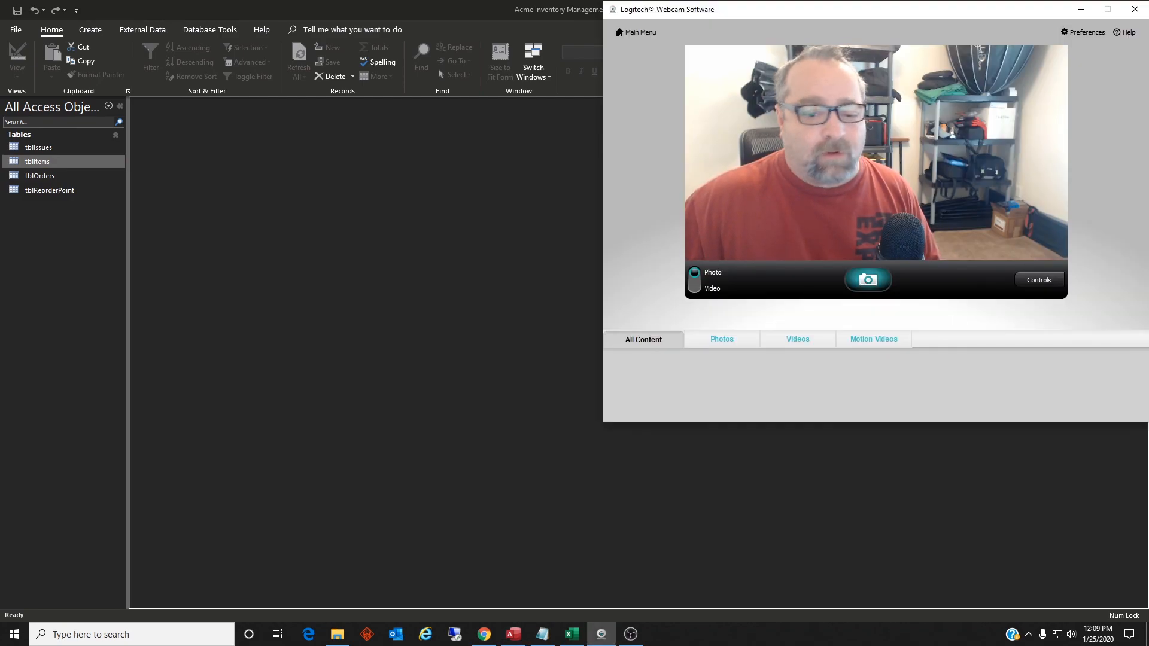